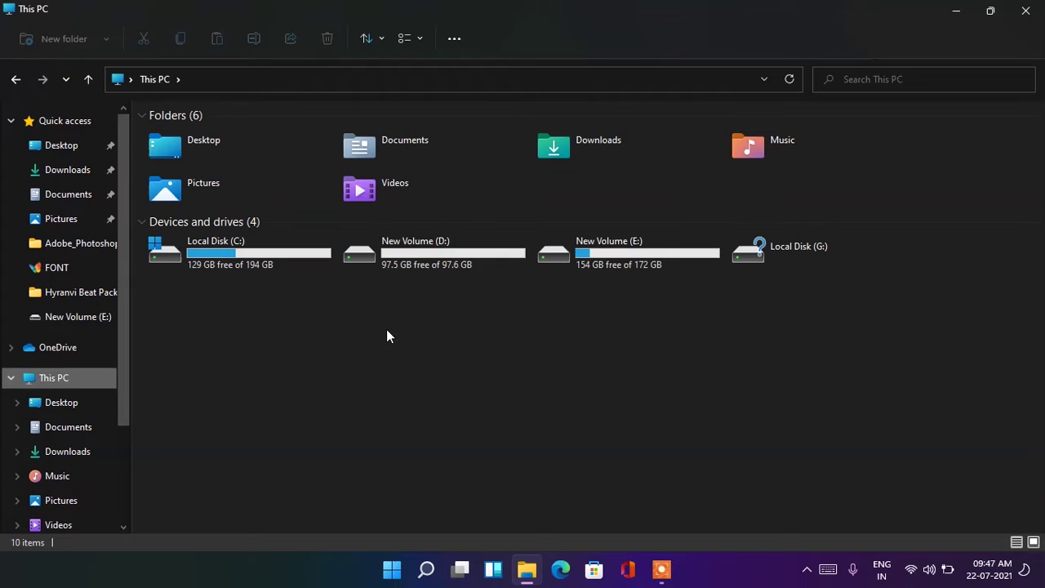
Step: Highlight the D: and C: drives in This PC, and minimize the window to show the desktop
click(604, 262)
click(510, 251)
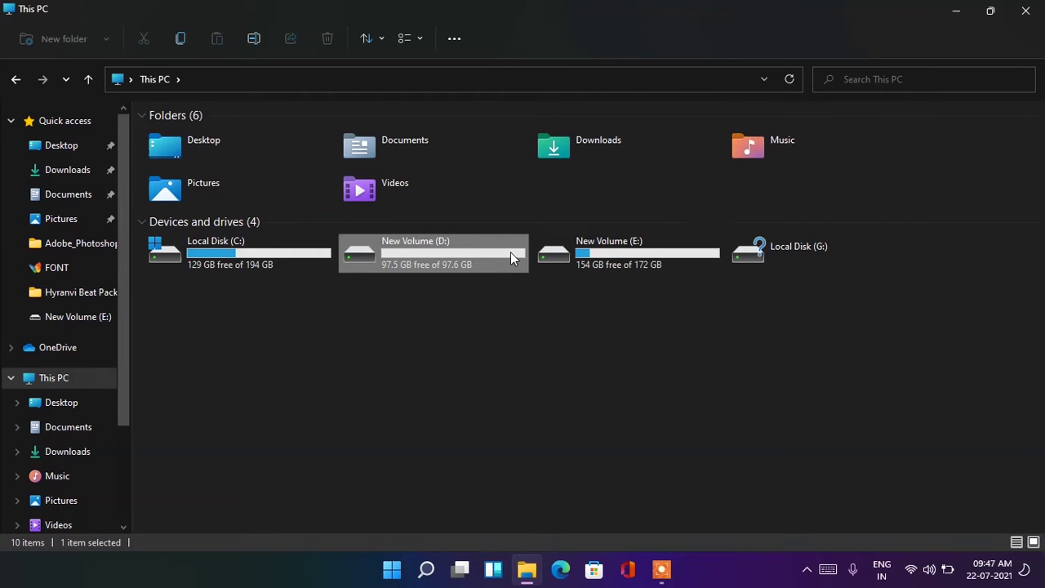
key(Left)
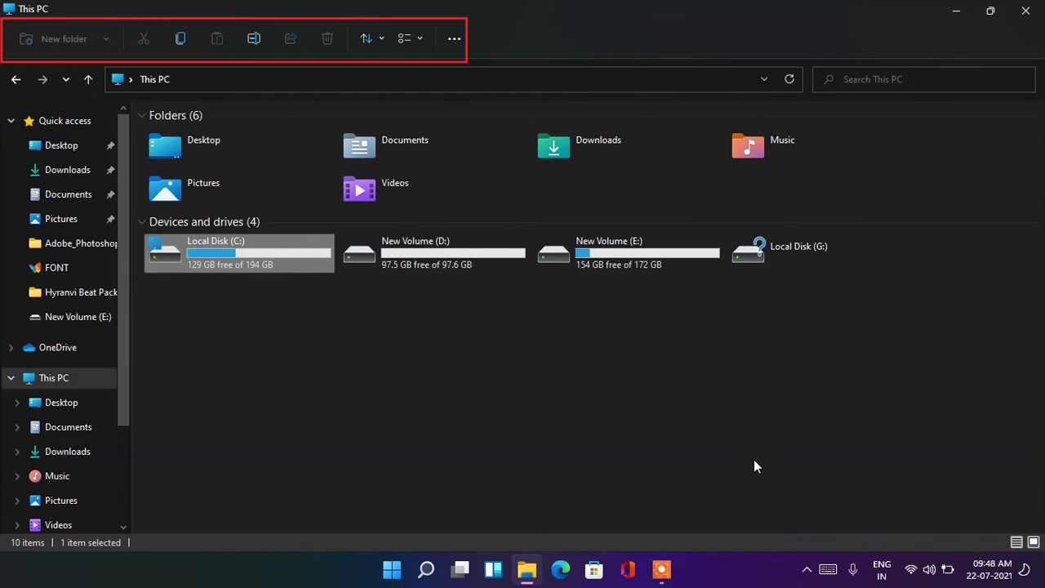
click(955, 10)
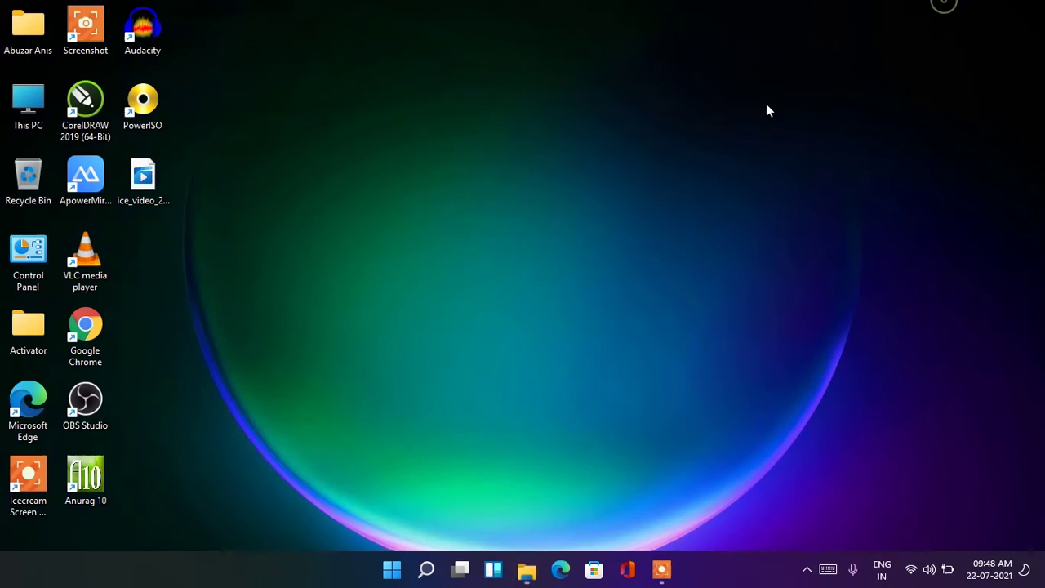
Step: Examine the desktop's context menu, including the Sort by choices and the extended set of options, and dismiss it
right_click(418, 155)
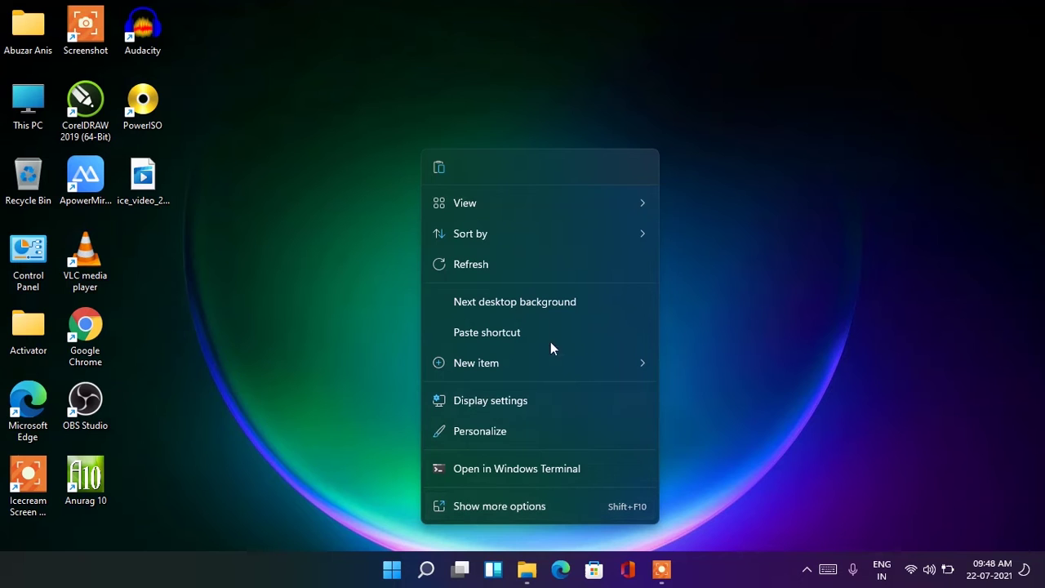
mouse_move(447, 235)
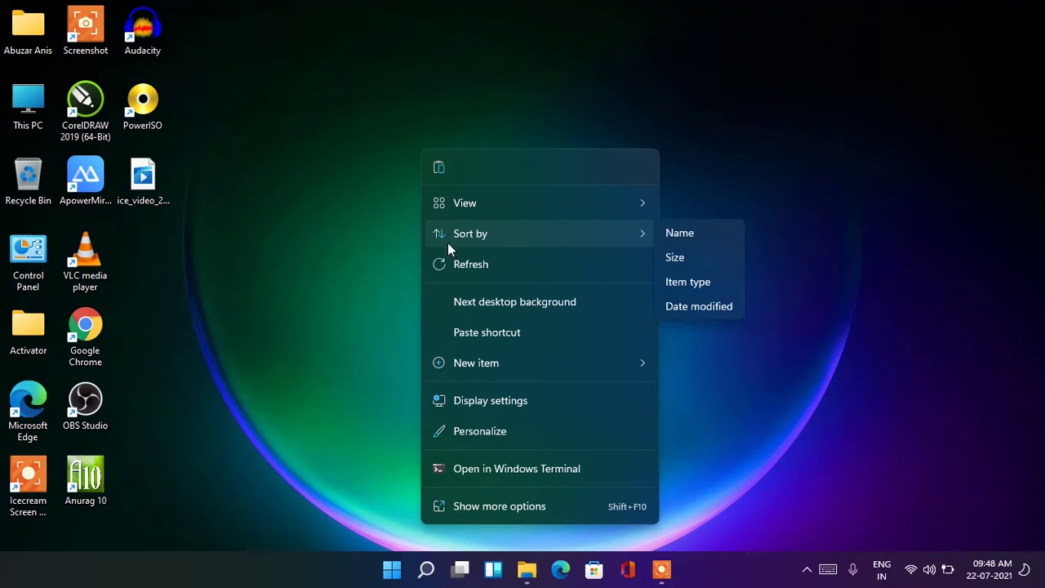
click(484, 500)
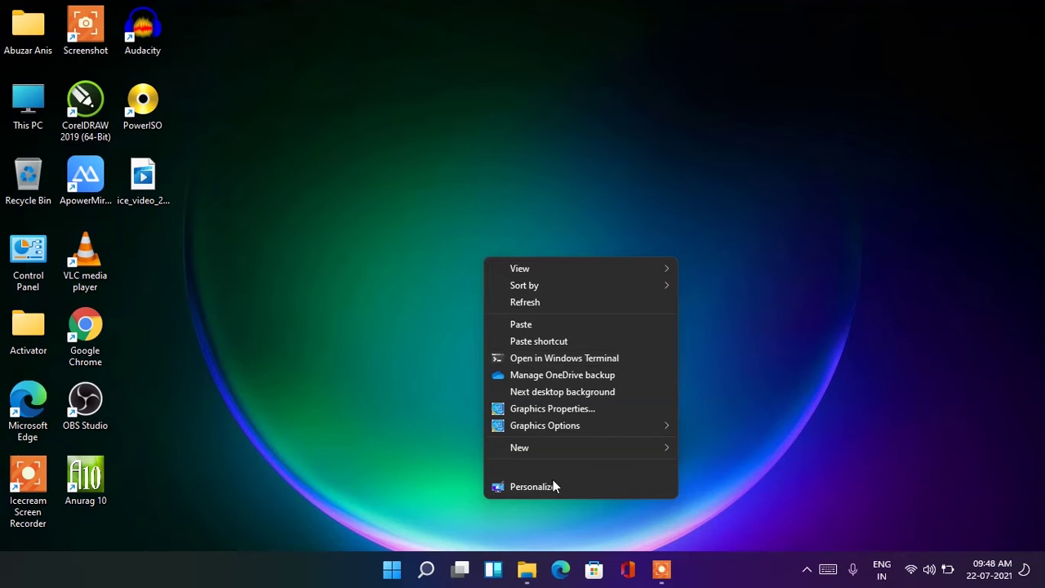
click(424, 344)
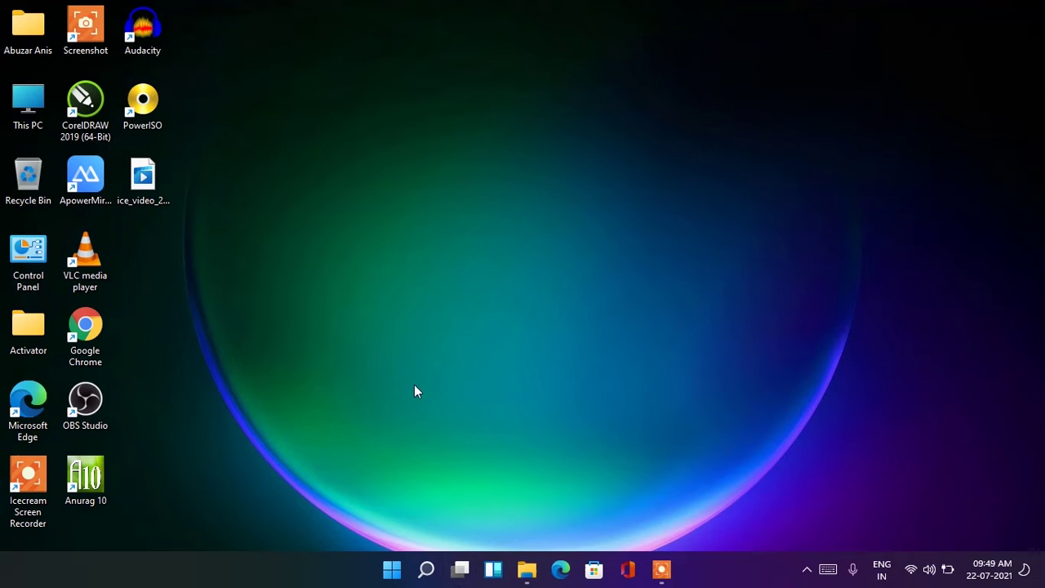
Step: Create two additional virtual desktops in Task View
click(460, 571)
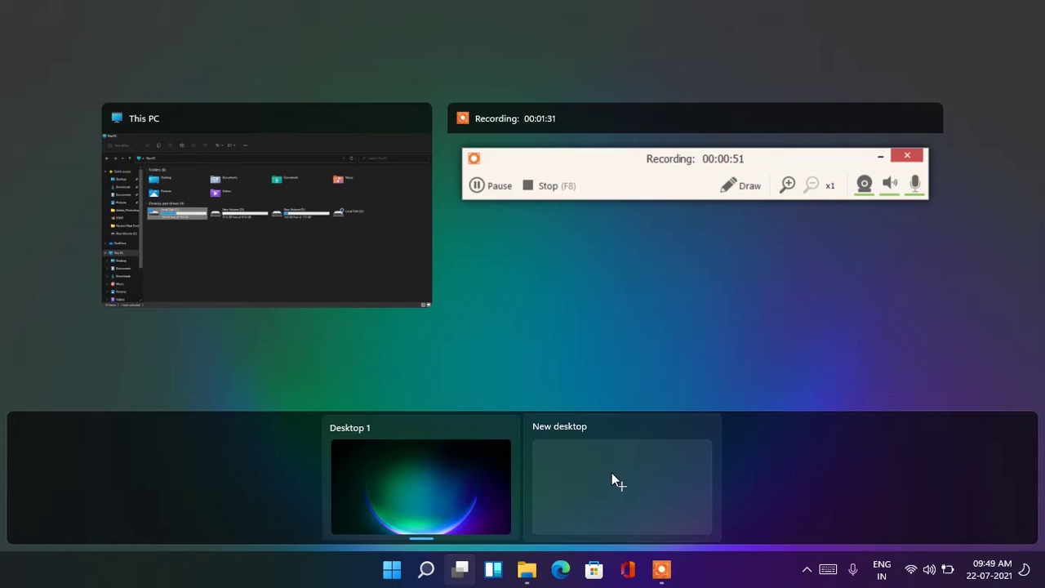
click(612, 472)
click(739, 488)
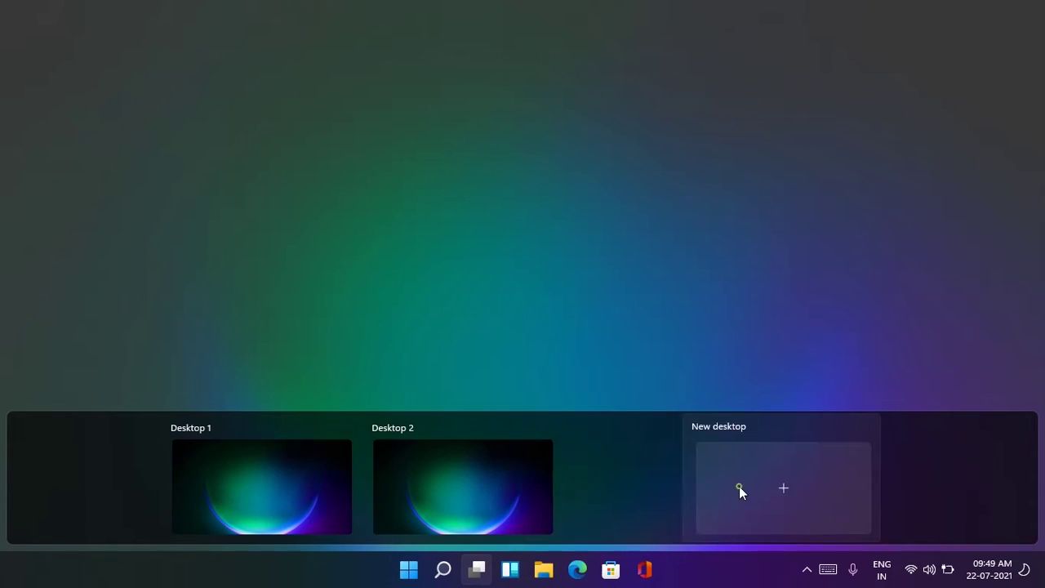
Step: Switch to Desktop 2, go on to Desktop 3, and return to Desktop 1
click(457, 480)
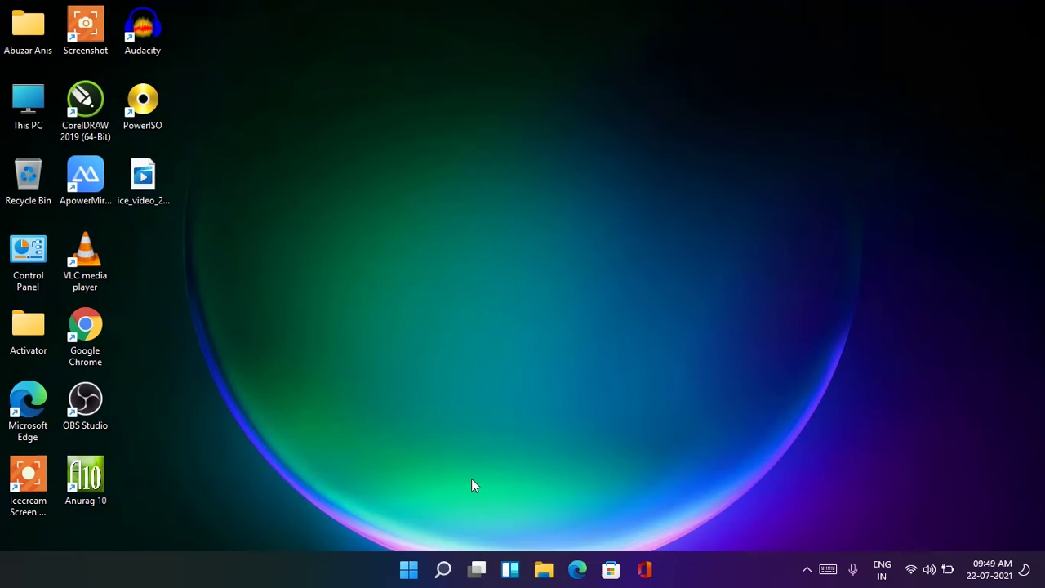
click(477, 569)
click(589, 511)
click(480, 569)
click(267, 513)
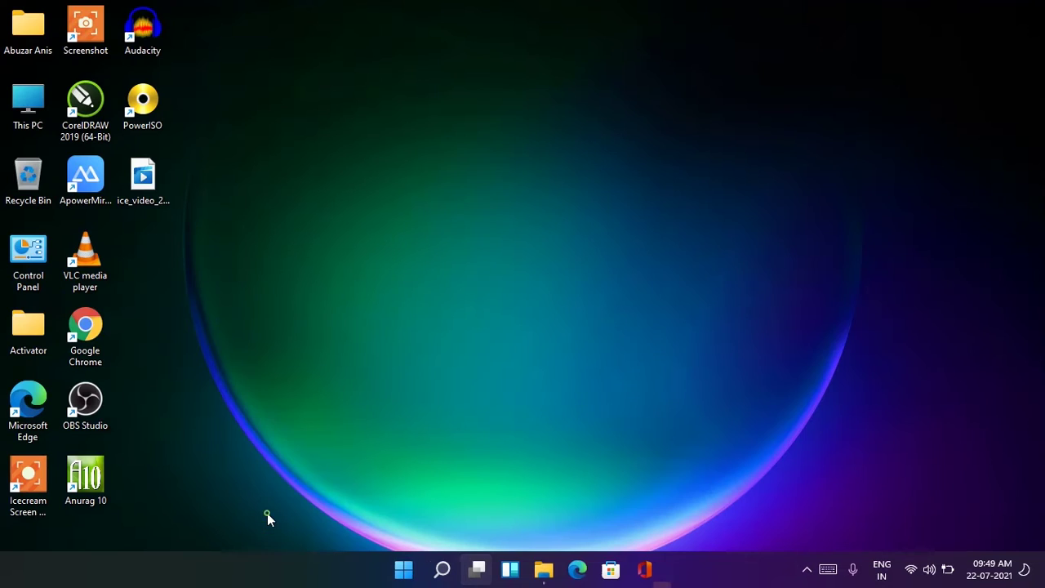
Step: Remove the two extra virtual desktops and return to the original desktop
click(459, 569)
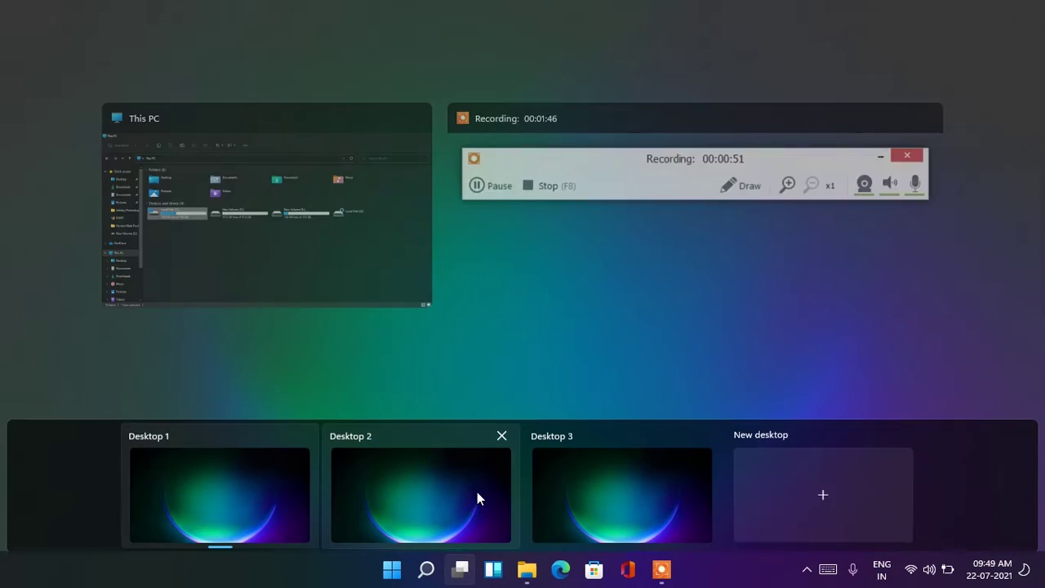
click(498, 427)
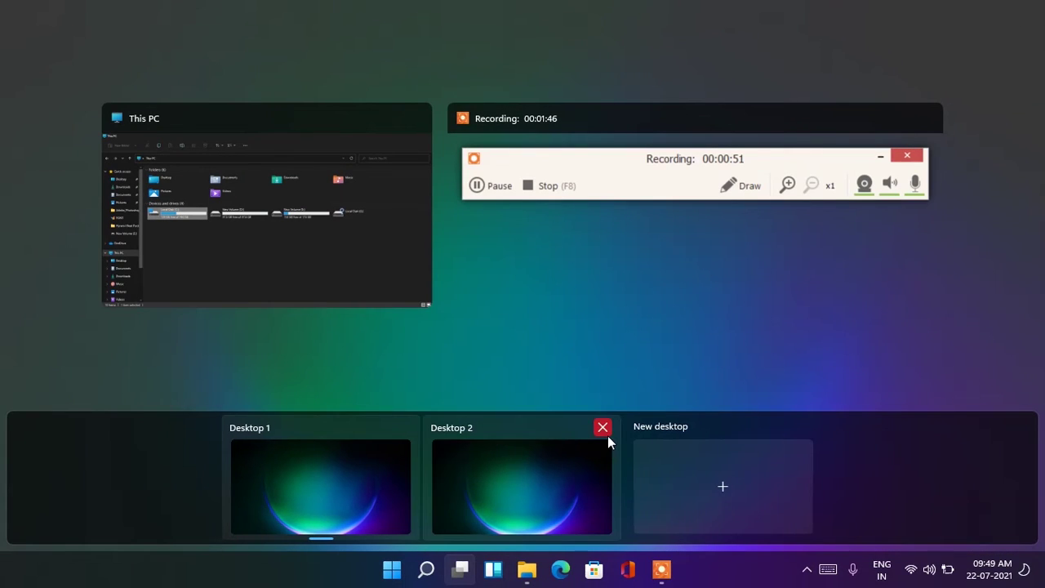
click(603, 429)
click(473, 490)
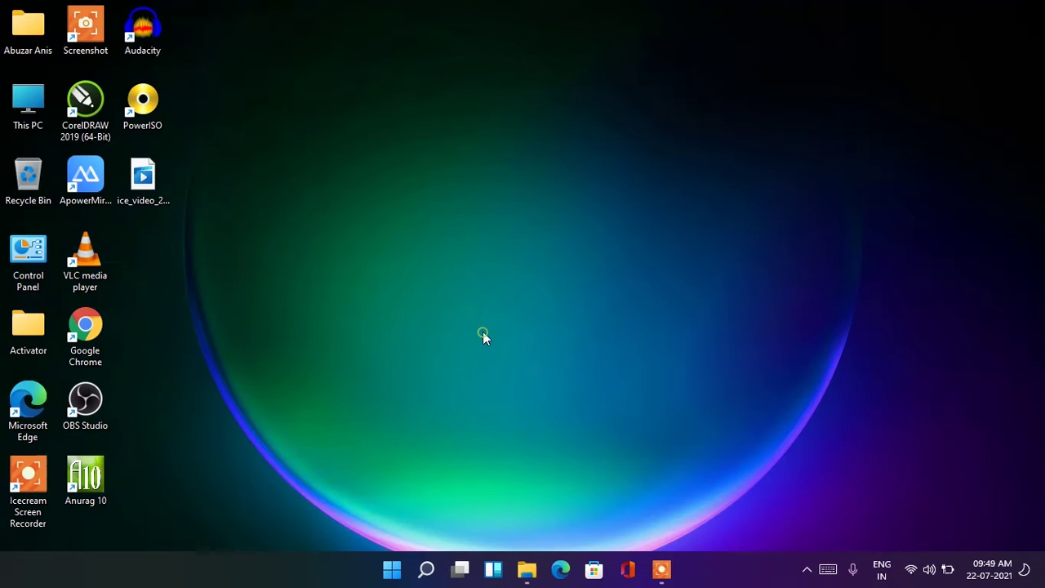
Step: Restore the This PC window, and briefly show and dismiss the quick settings
click(526, 569)
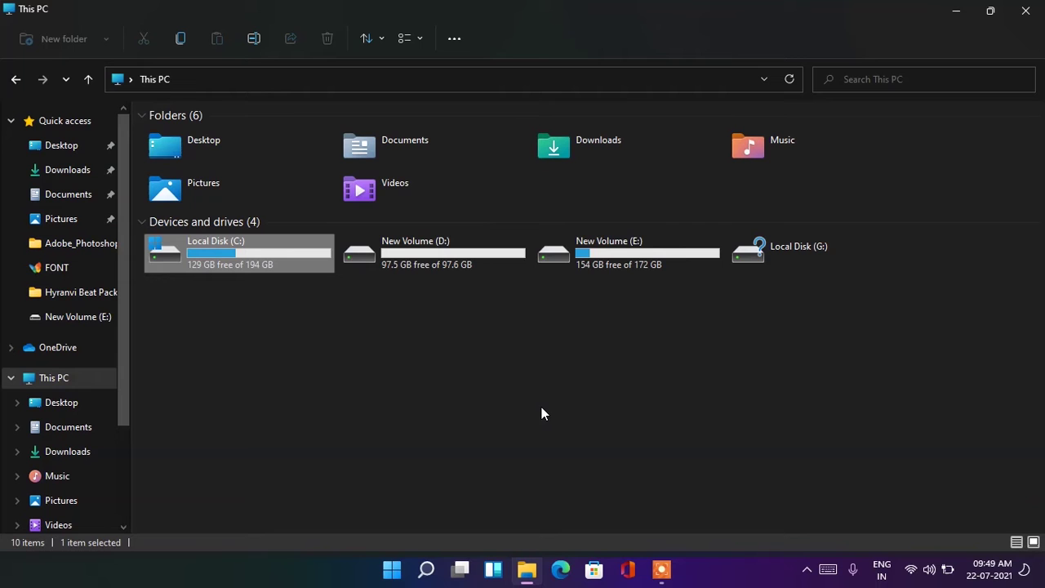
click(922, 572)
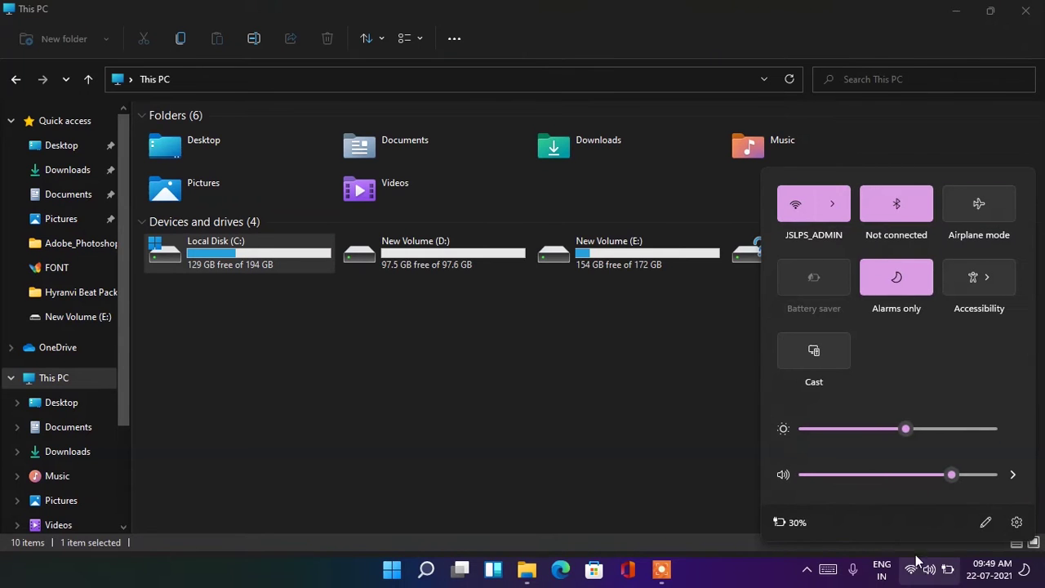
click(930, 576)
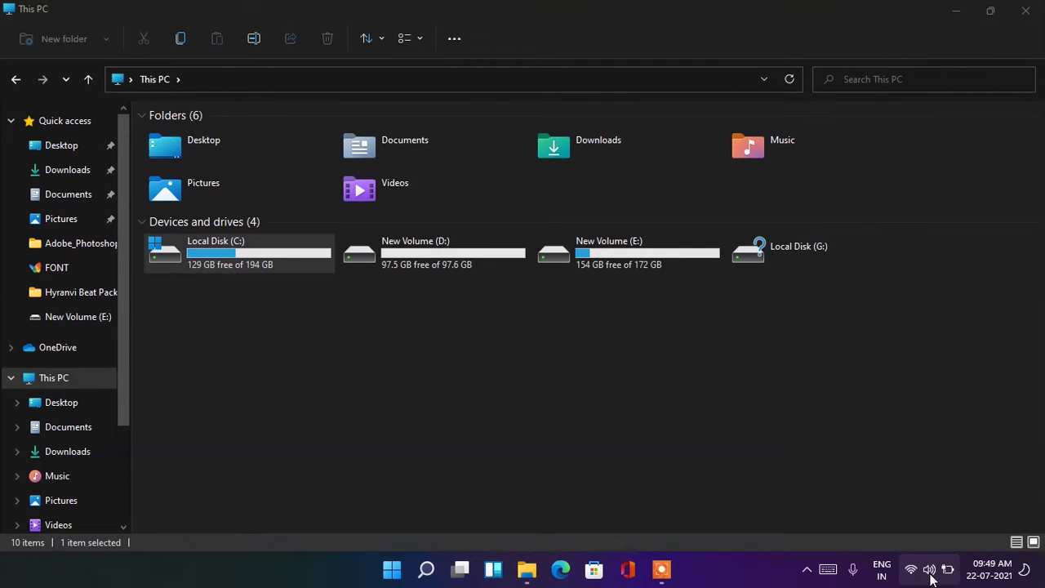
Step: Show the notifications and calendar, expand the calendar to the full month, and collapse it
click(1025, 572)
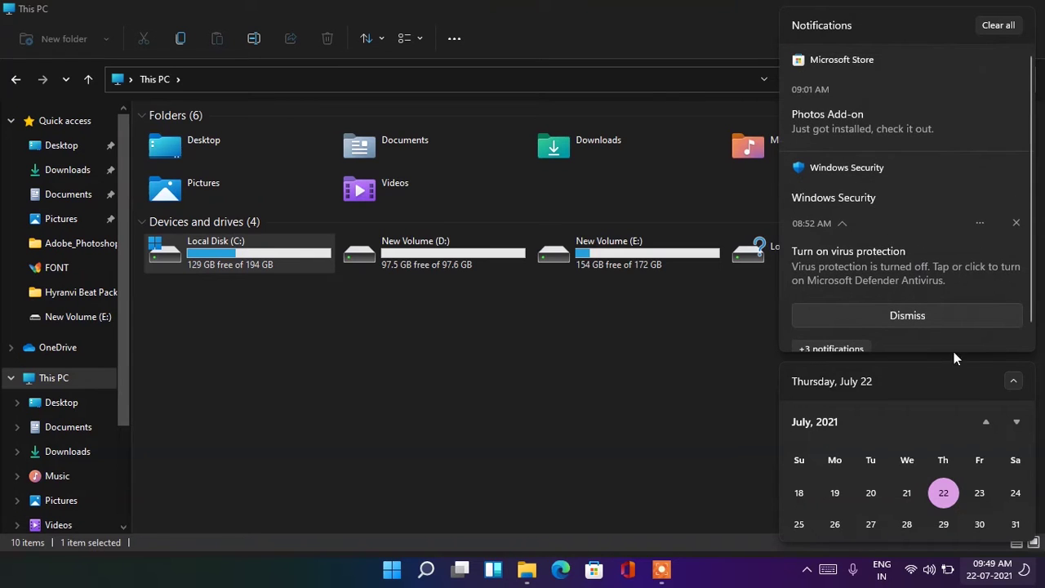
click(1009, 384)
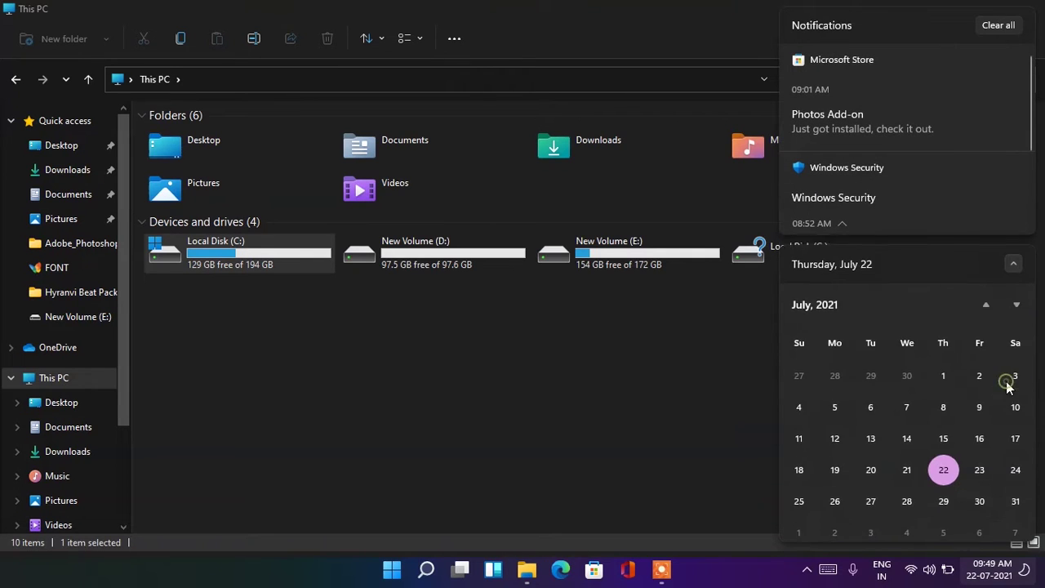
click(1015, 258)
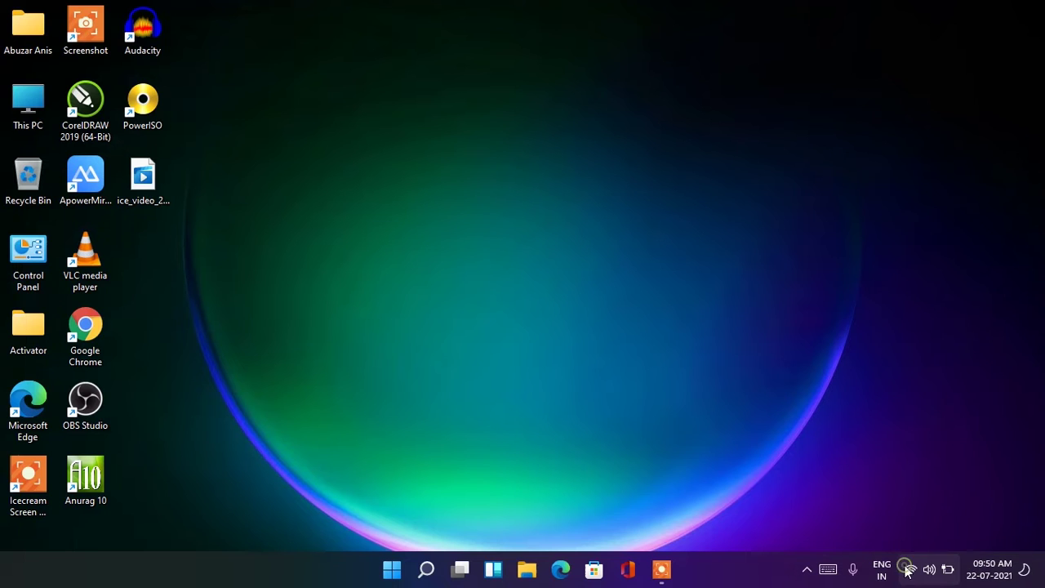
Step: Show the quick settings from the desktop, view the Wi-Fi networks, and return to the main tiles
click(935, 569)
click(934, 570)
click(934, 570)
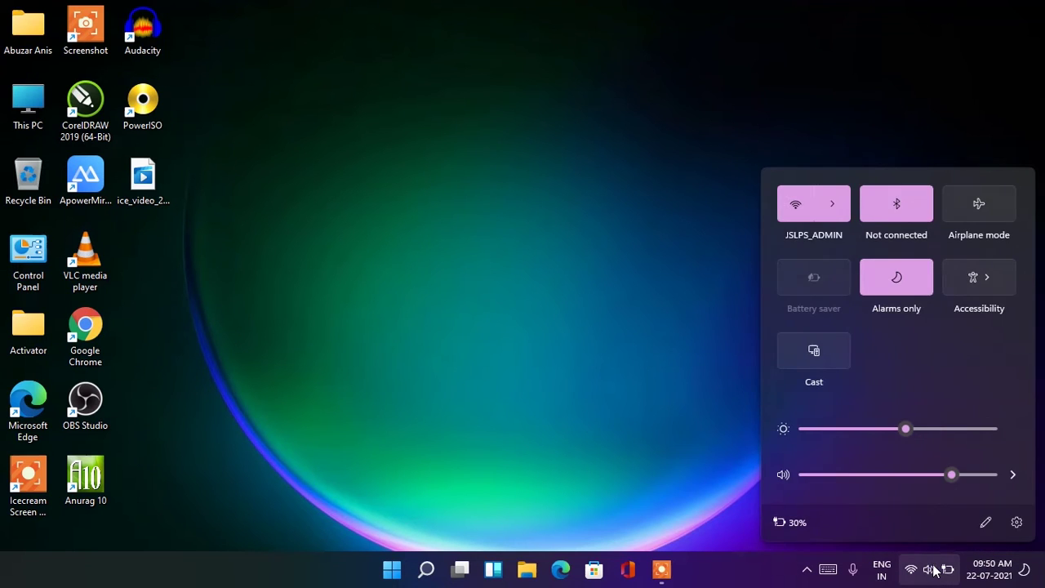
click(935, 570)
click(934, 570)
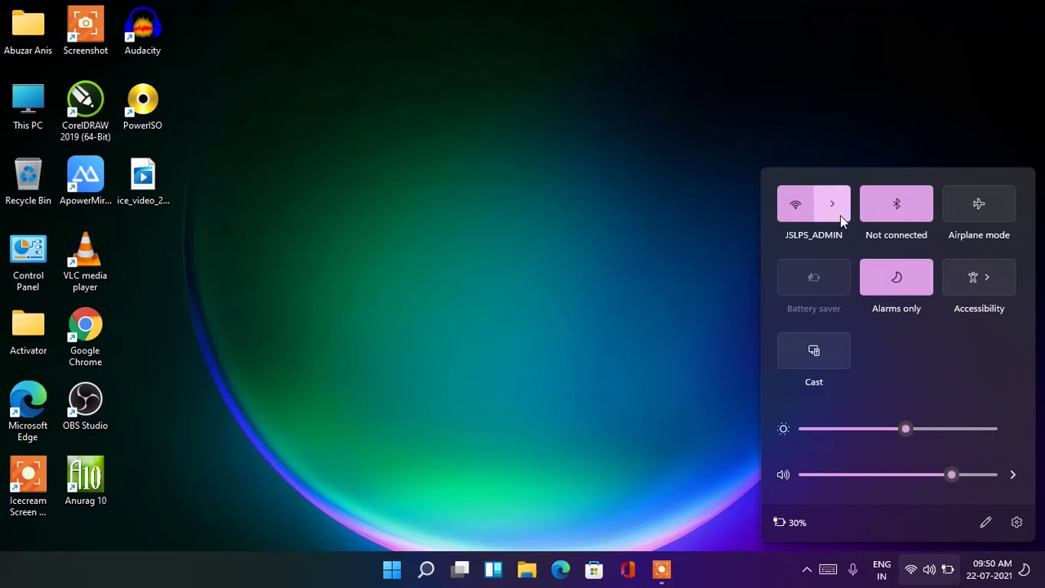
click(840, 217)
click(777, 189)
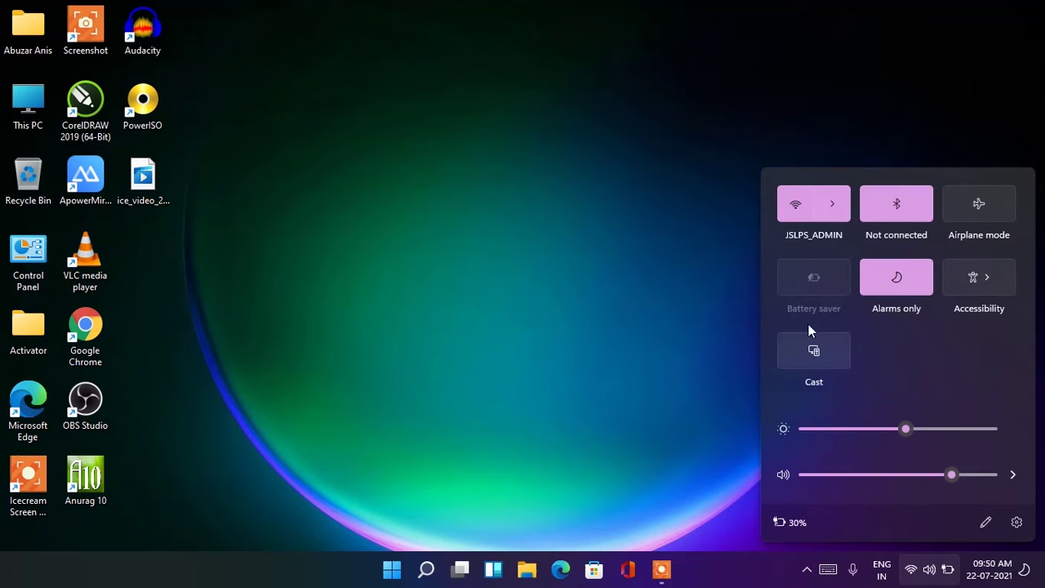
Step: Raise the screen brightness slightly and set the system volume close to maximum
drag(906, 426, 861, 438)
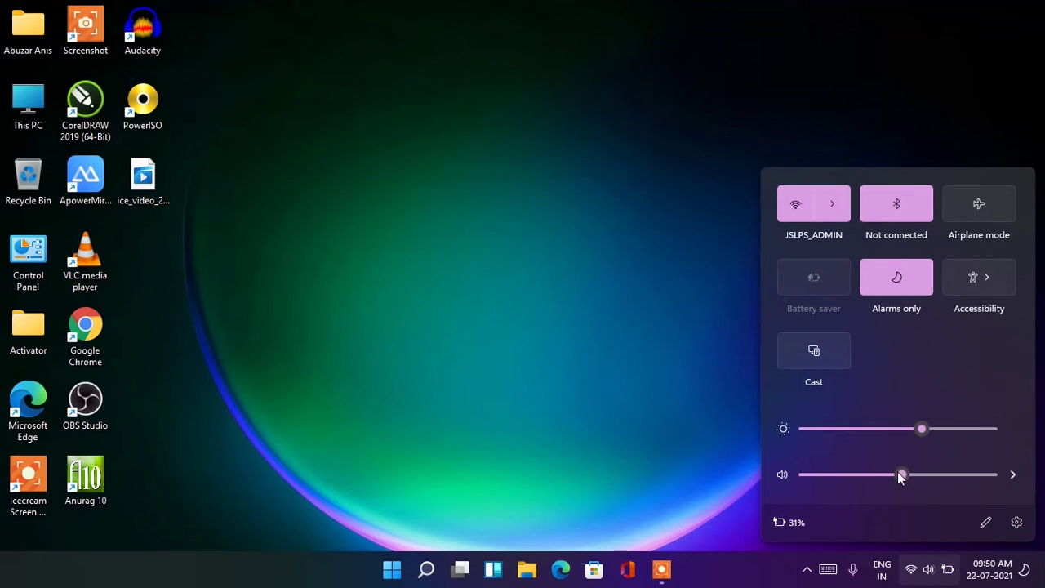
drag(830, 474, 974, 475)
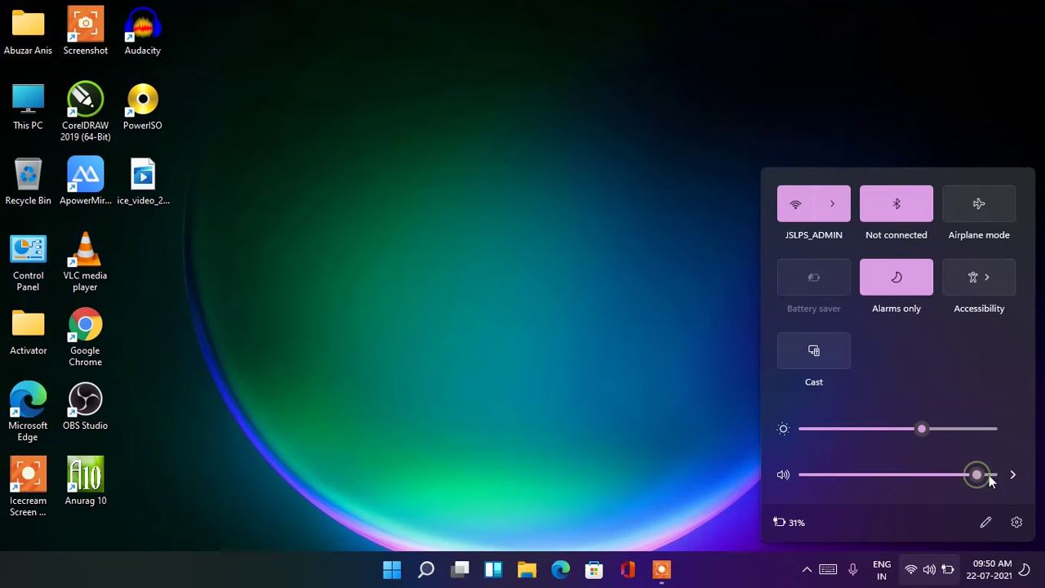
Step: Start editing the quick settings and add the Project and Mobile hotspot tiles
click(985, 521)
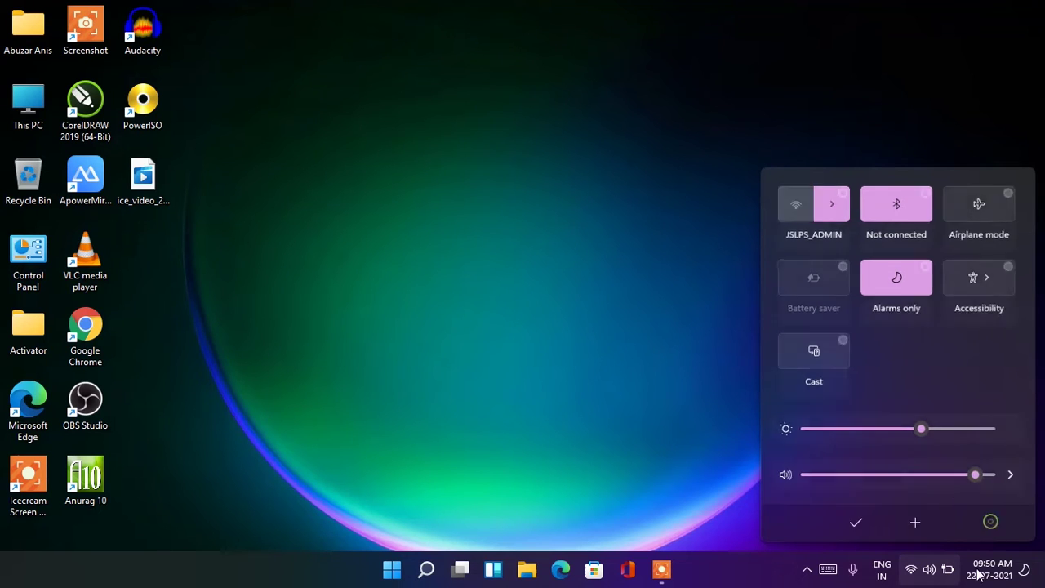
click(931, 523)
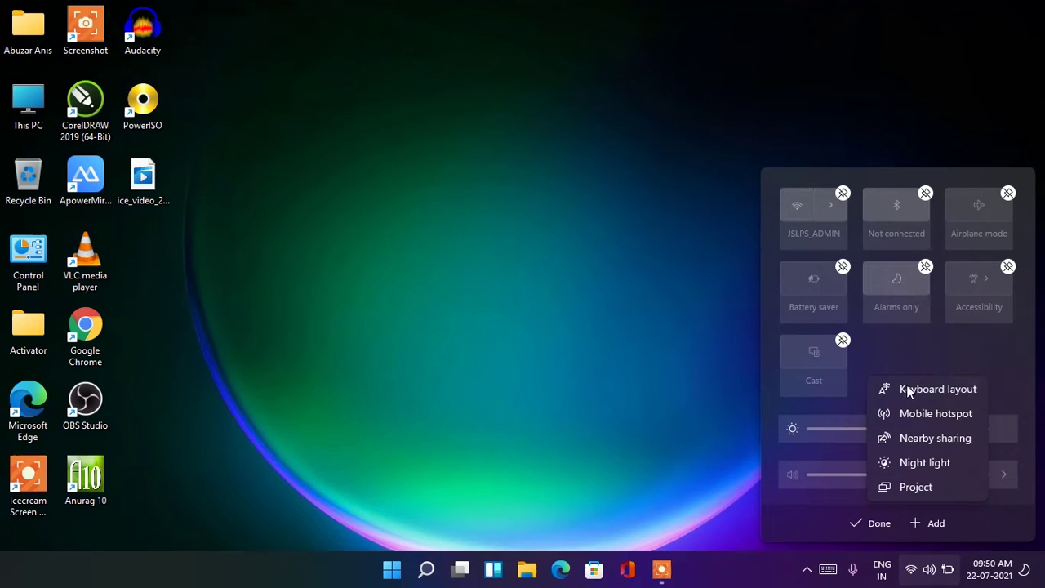
click(906, 487)
click(932, 523)
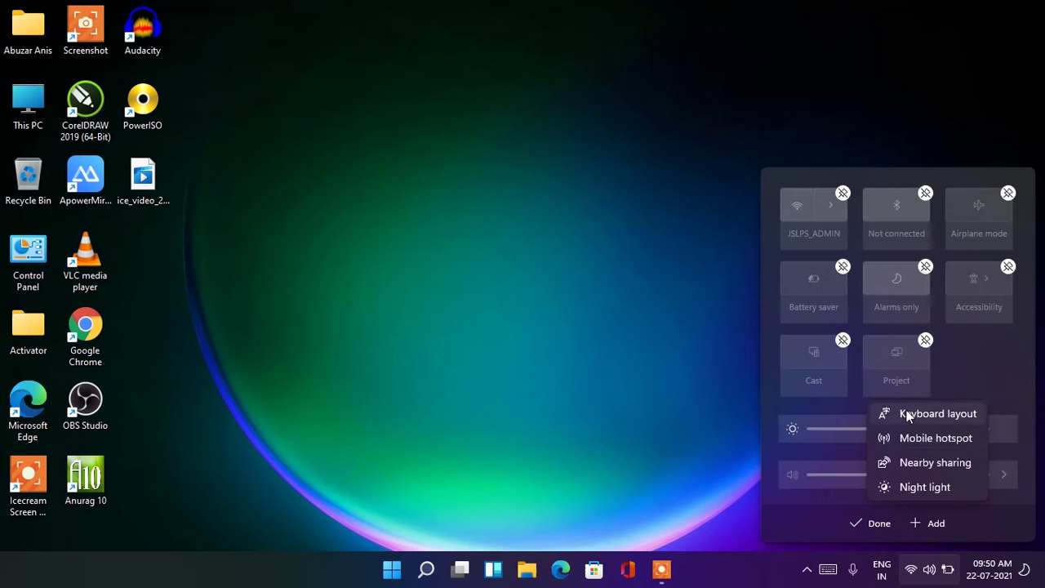
click(910, 439)
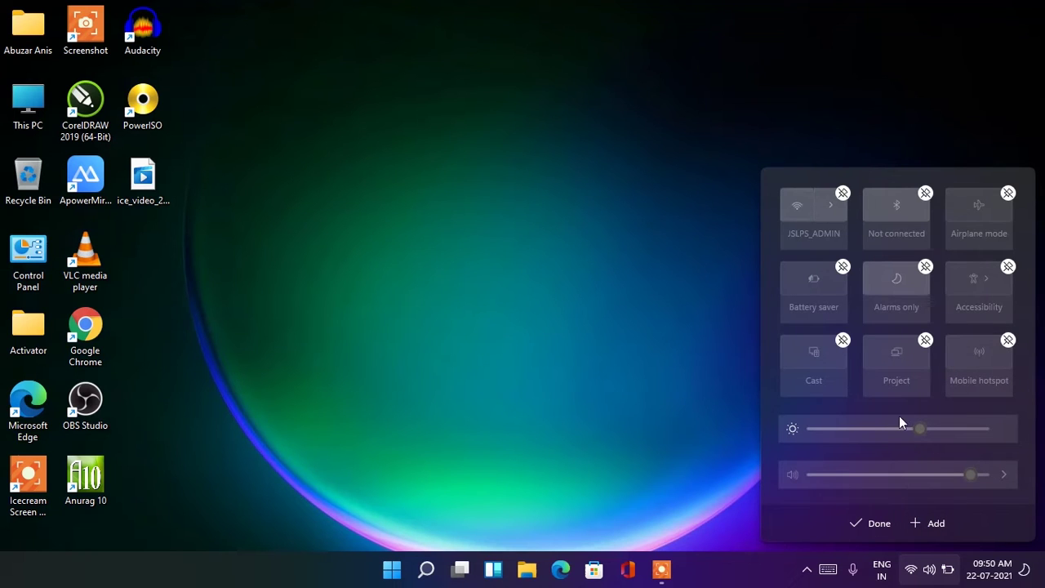
Step: Remove the Alarms only tile from the quick settings, add Nearby sharing, and finish editing
click(925, 266)
click(916, 522)
click(907, 460)
click(870, 522)
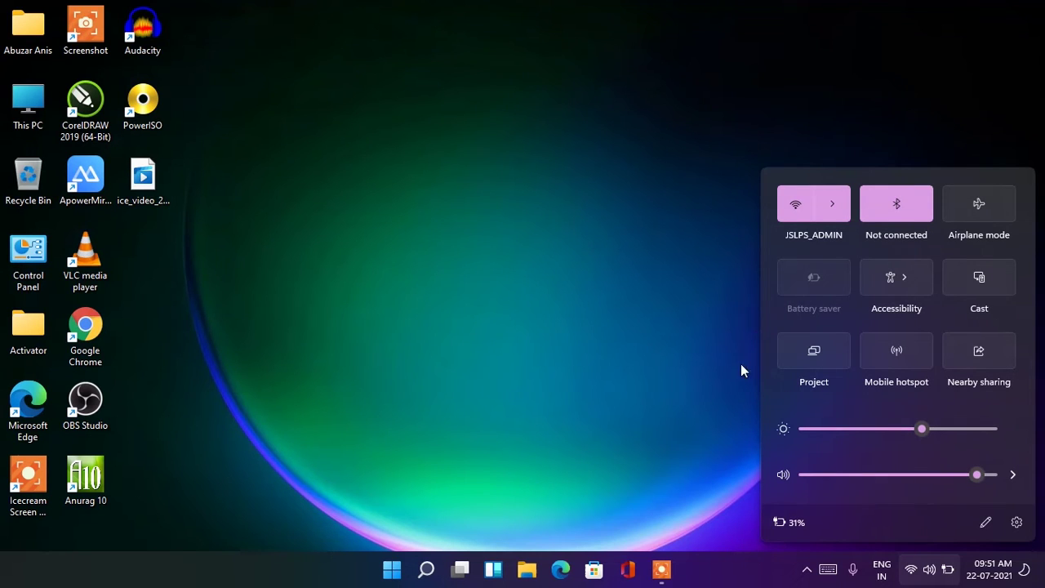
Step: Go from the quick settings to the full Settings app and look over the System page's categories
click(1016, 521)
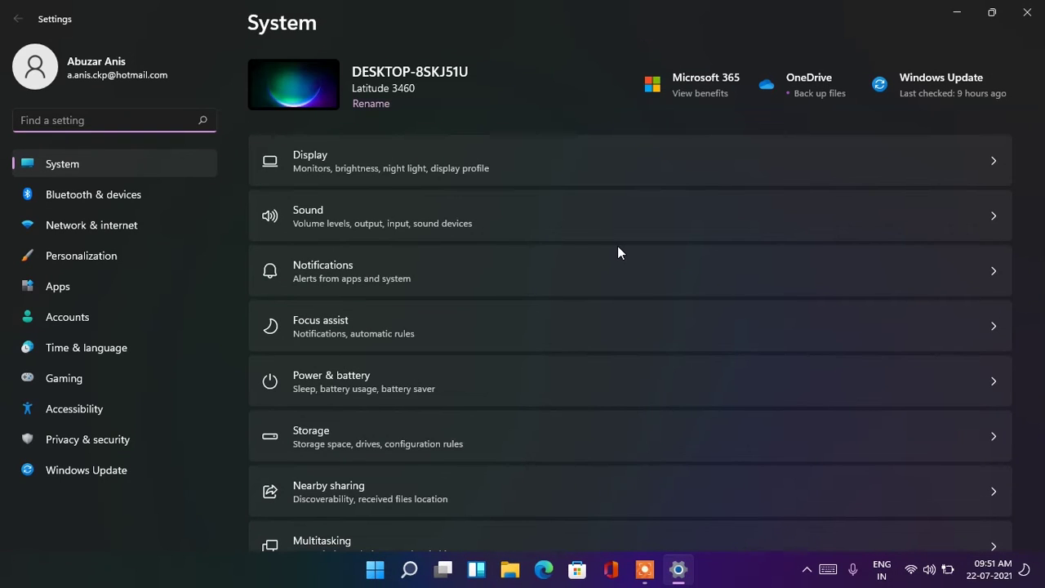
scroll(617, 246, down, 4)
scroll(617, 245, up, 4)
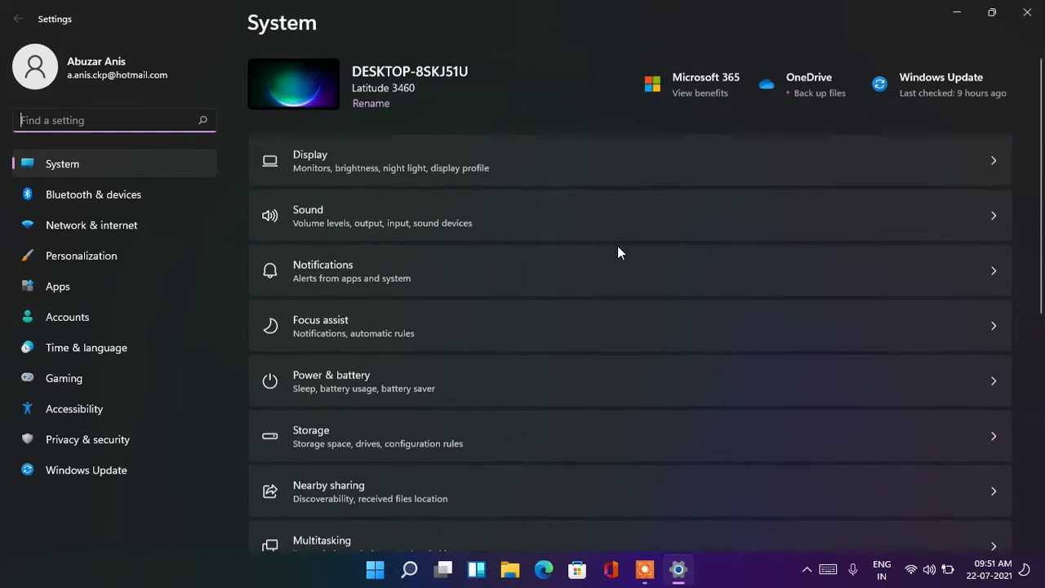
Step: Look through the remaining Settings categories in order, from Bluetooth & devices to Windows Update
click(67, 196)
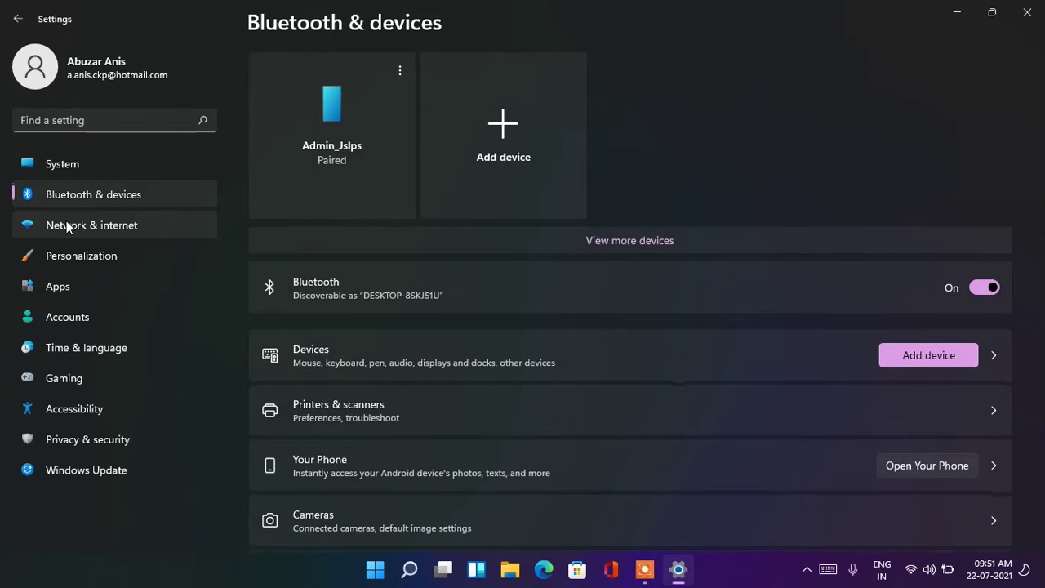
click(55, 226)
click(63, 250)
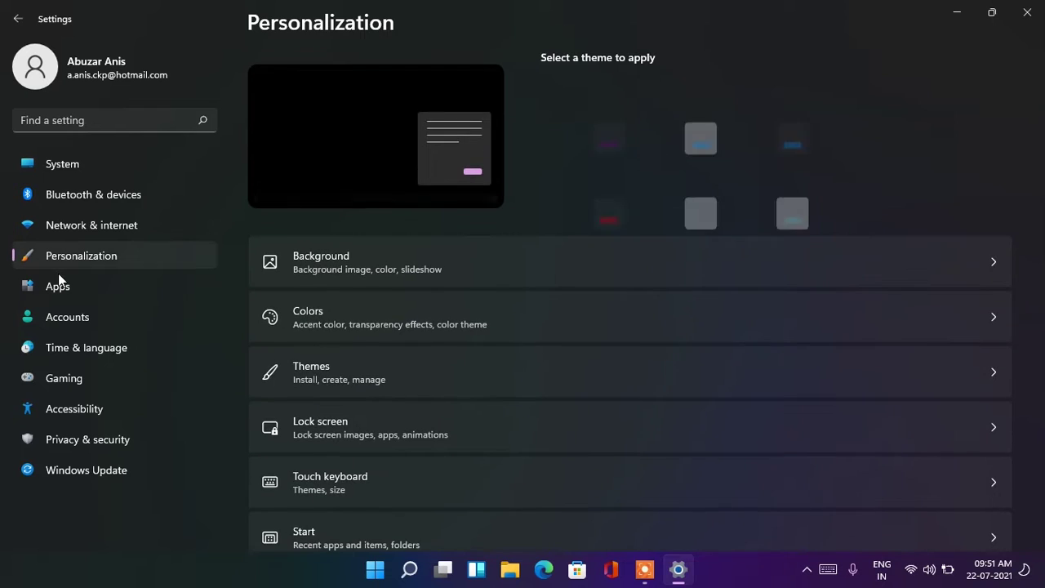
click(57, 284)
click(58, 316)
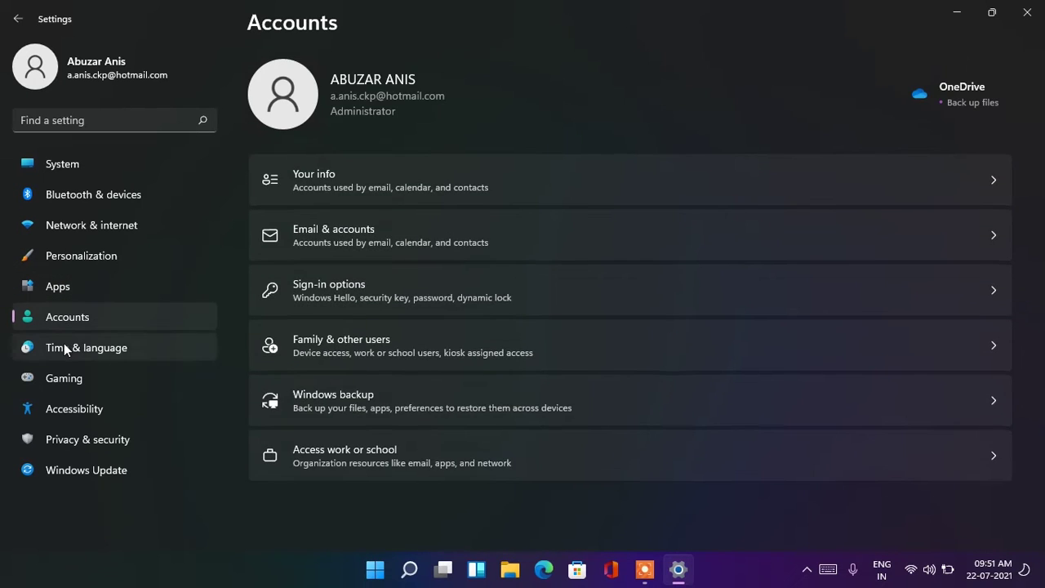
click(64, 345)
click(65, 378)
click(61, 408)
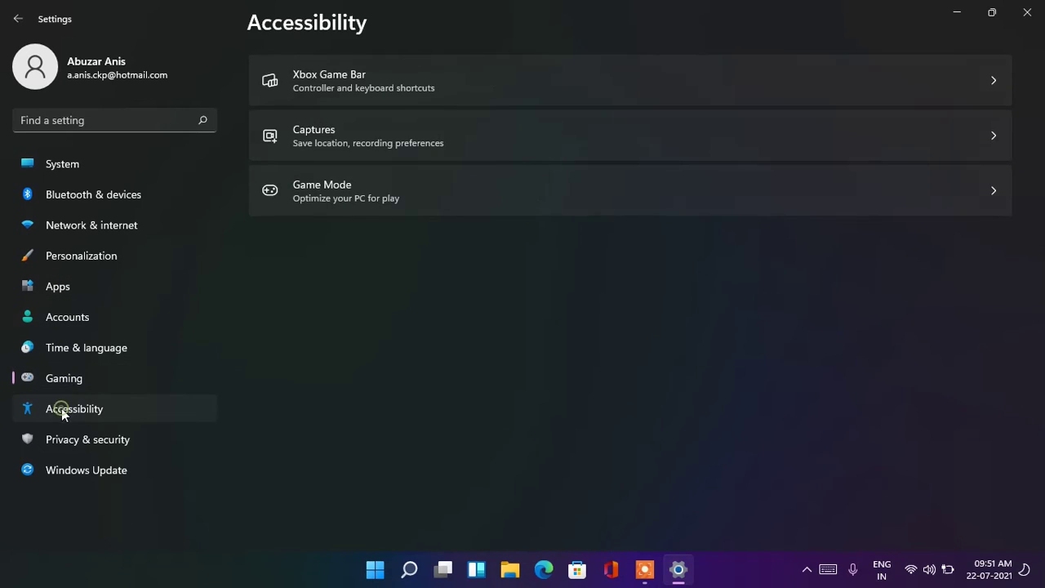
click(62, 444)
click(63, 471)
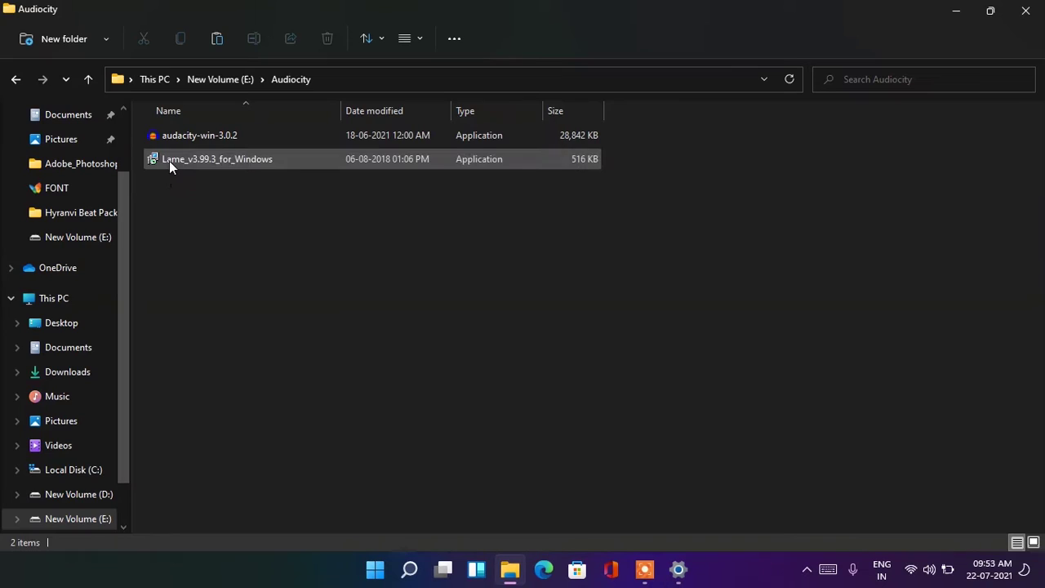
Step: Copy Lame_v3.99.3_for_Windows from the Audiocity folder to the root of New Volume (E:), and delete the pasted copy
click(169, 161)
right_click(169, 161)
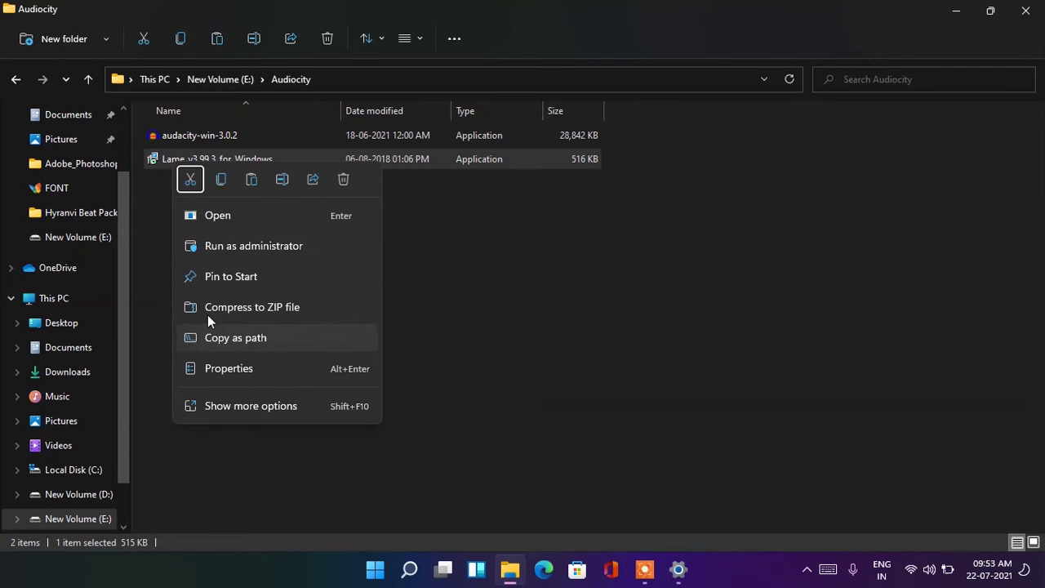
click(220, 181)
click(218, 79)
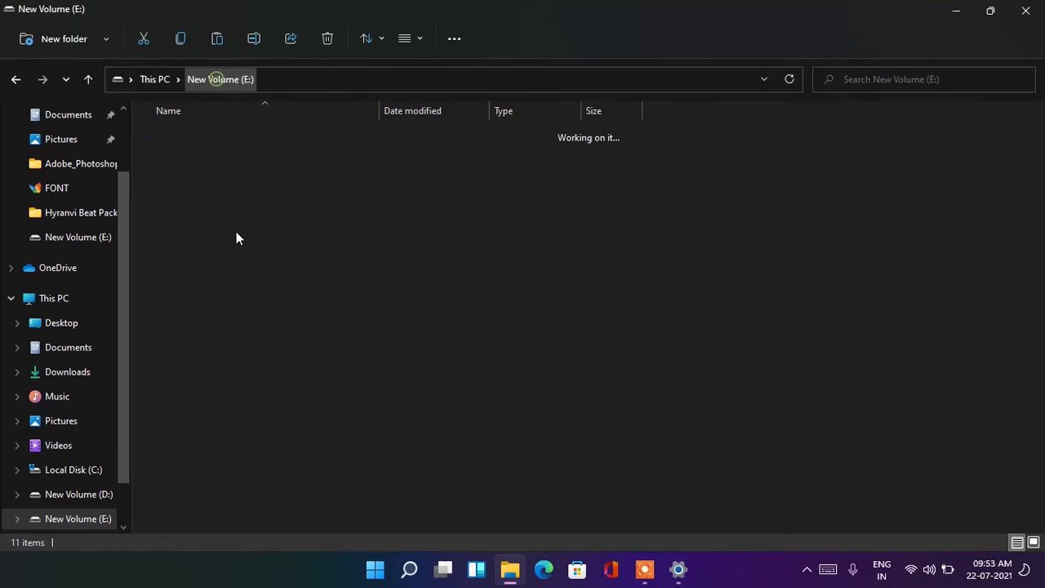
click(224, 408)
right_click(223, 408)
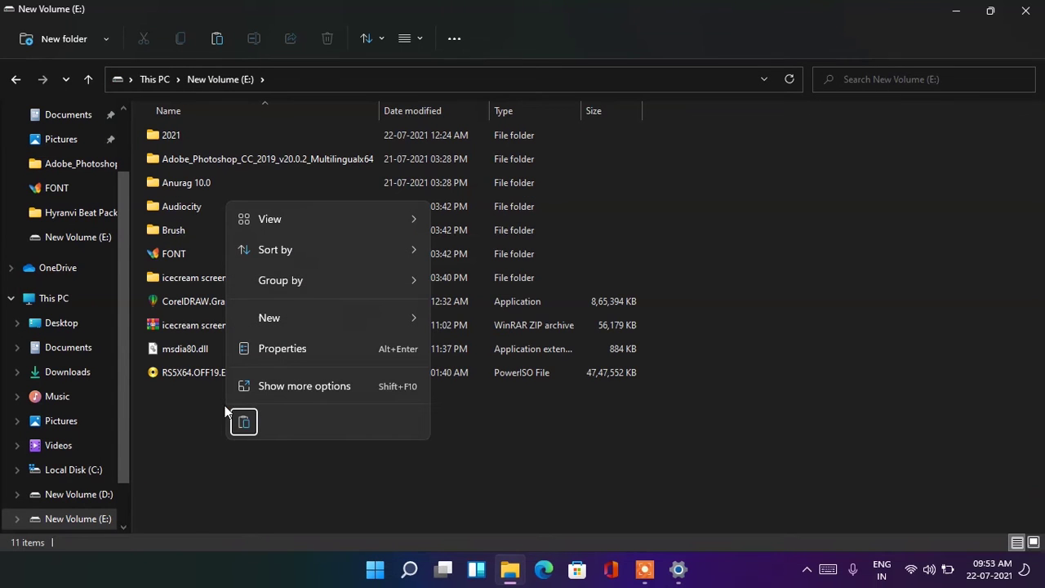
click(244, 420)
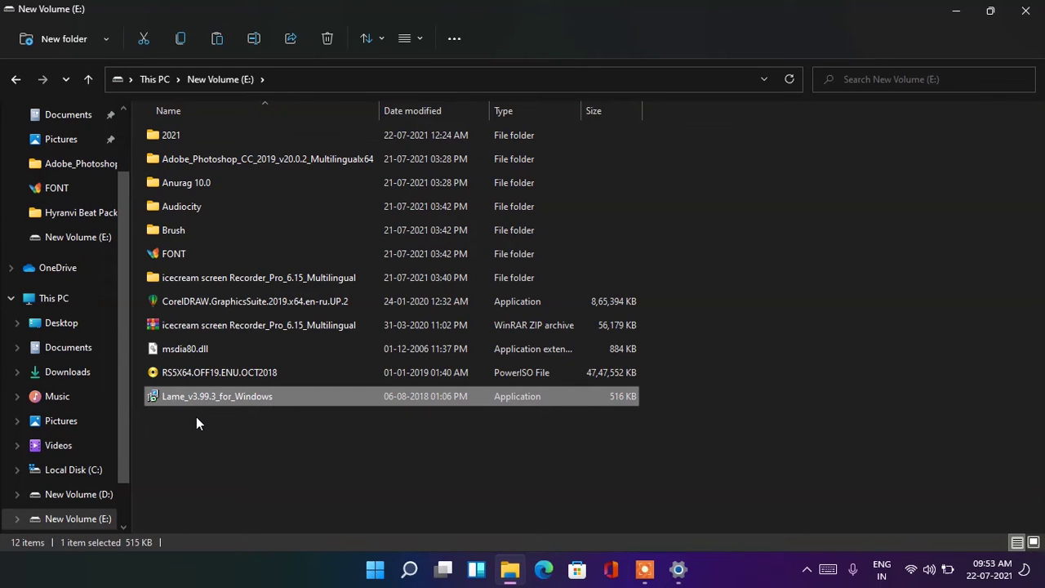
key(Delete)
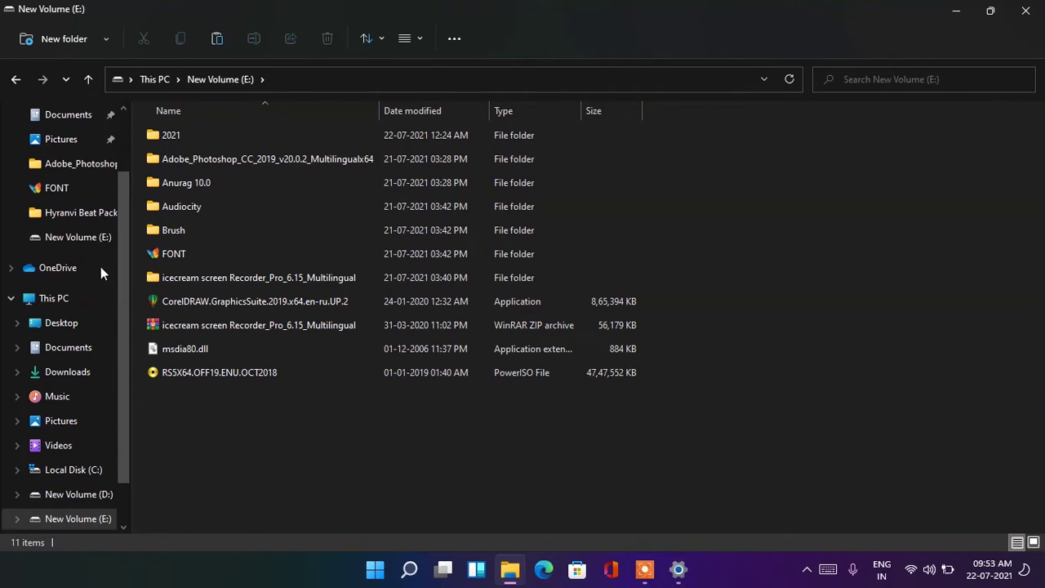
Step: Try the Rename command on the Brush and Audiocity folders, and cut the Anurag 10.0 folder
click(186, 229)
click(253, 38)
click(204, 268)
click(186, 209)
click(253, 38)
click(207, 176)
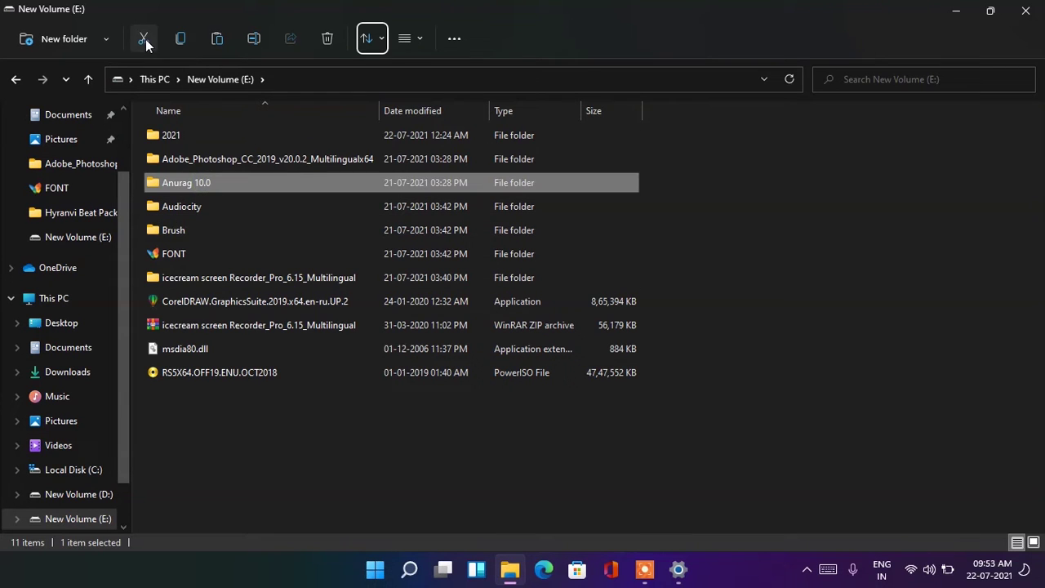
click(205, 161)
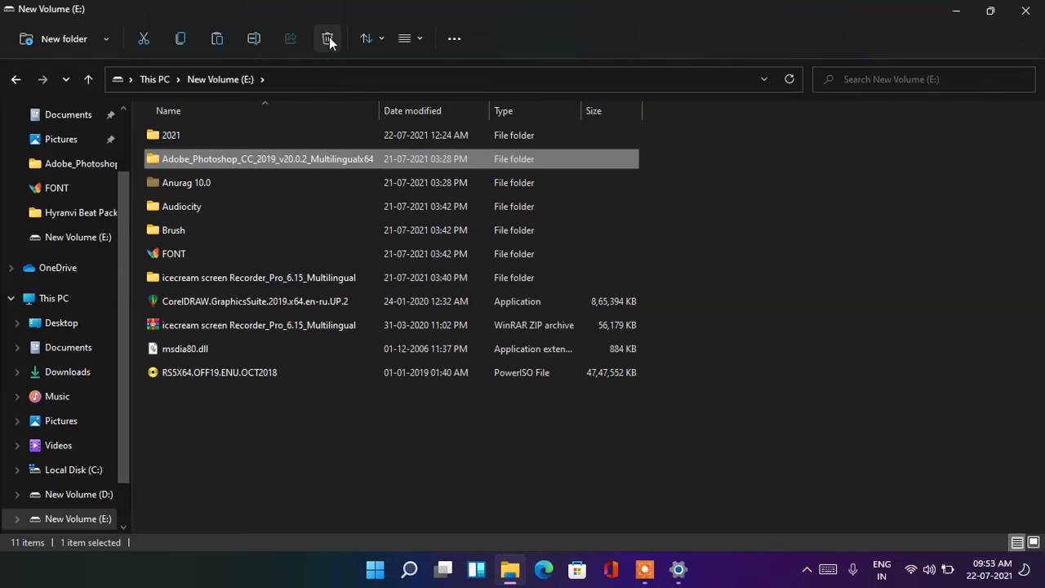
Step: Try the small icons and large icons layouts for the New Volume (E:) listing and return to the details layout
click(372, 38)
mouse_move(418, 147)
click(405, 39)
click(410, 146)
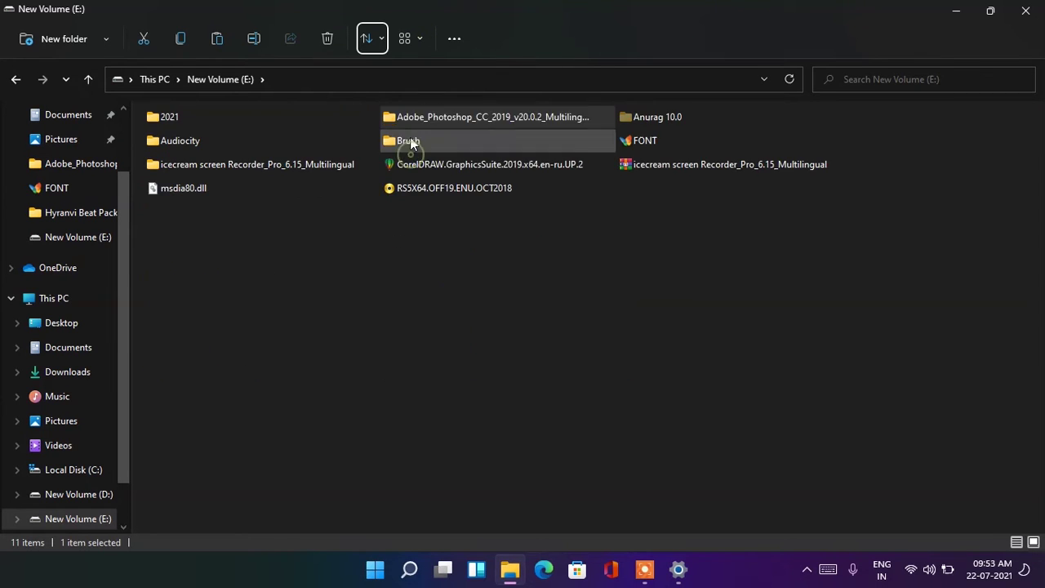
click(405, 39)
click(421, 99)
click(405, 38)
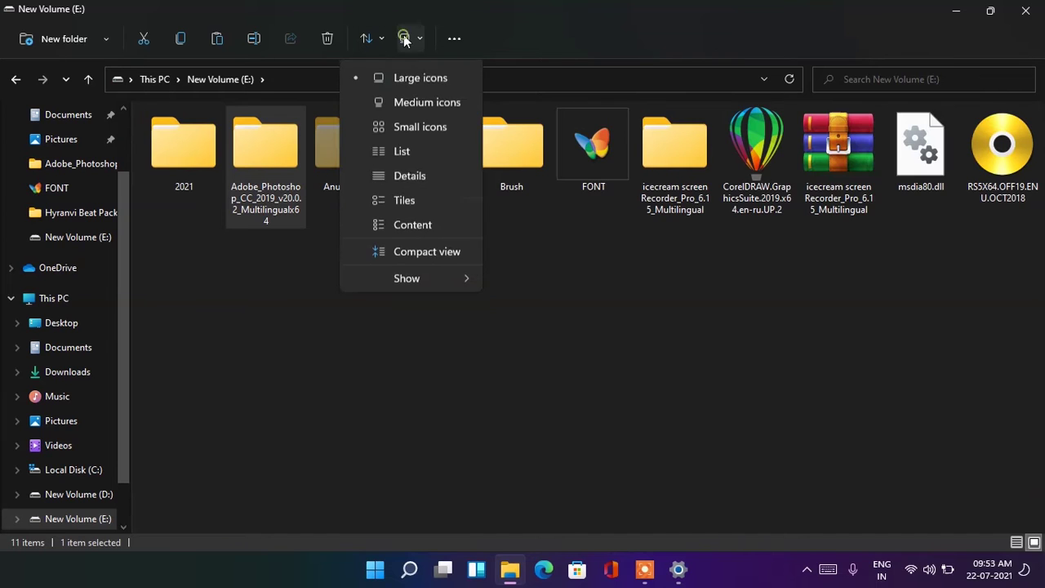
click(402, 197)
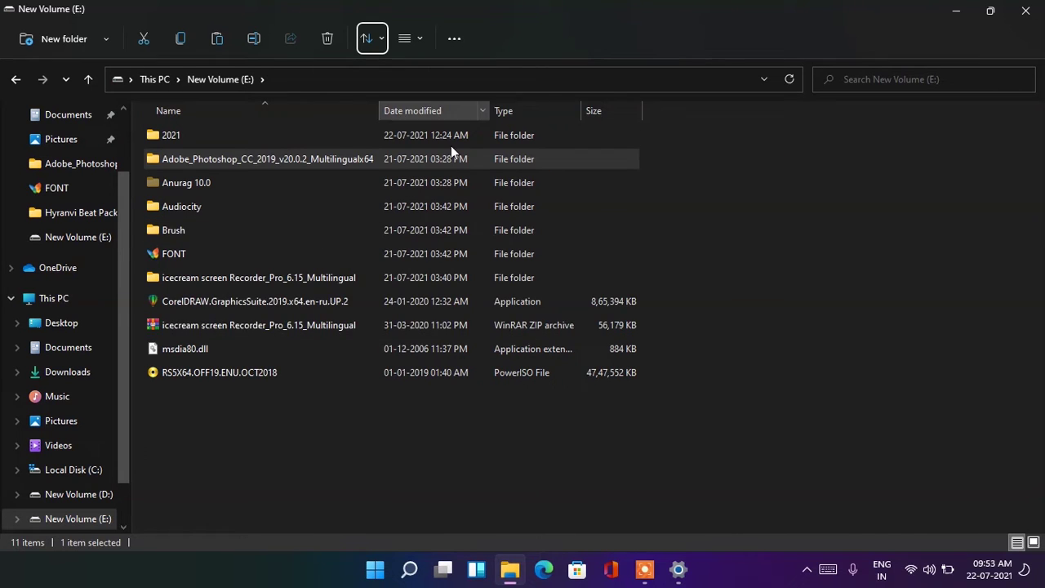
Step: Refresh the New Volume (E:) listing using the extended context options
right_click(246, 417)
click(347, 392)
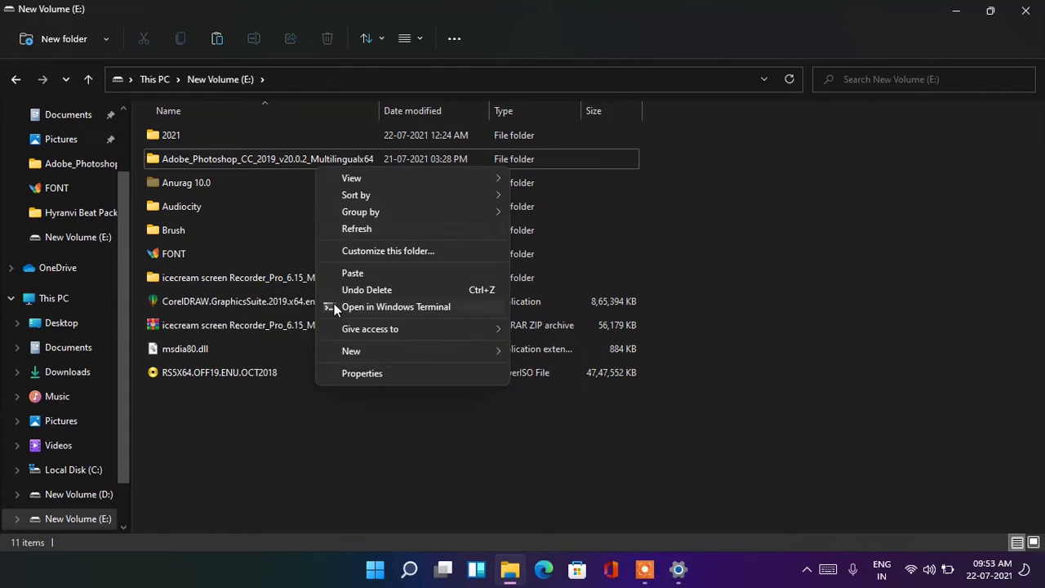
click(360, 229)
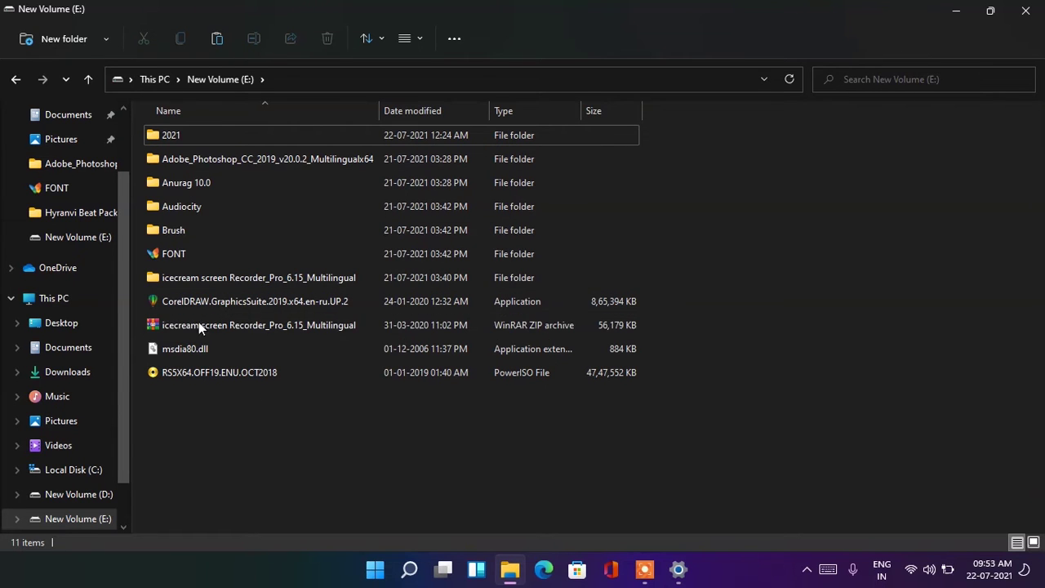
Step: Create a folder with the default name New folder in New Volume (E:), and delete it
click(105, 38)
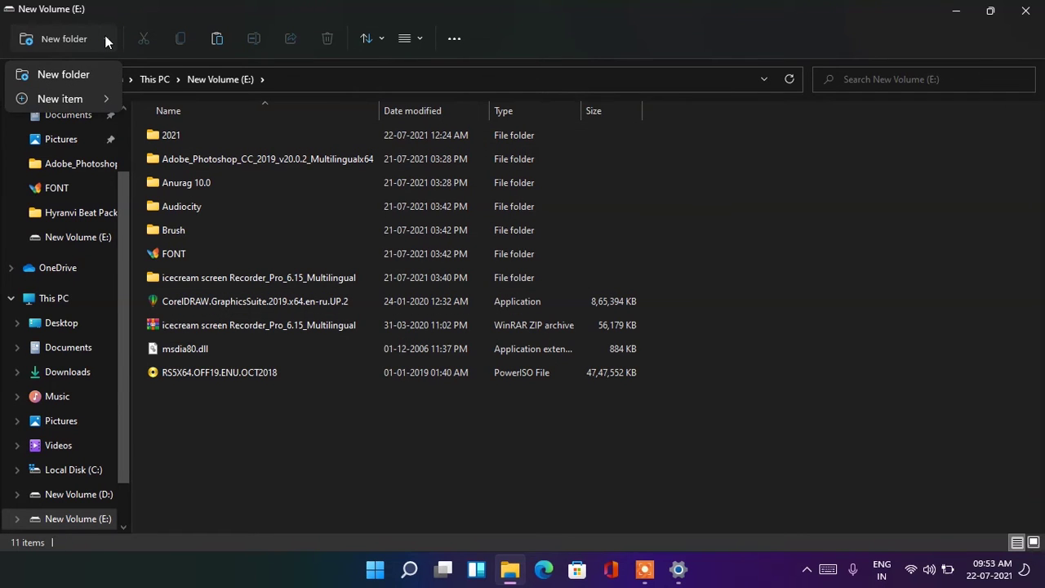
click(205, 424)
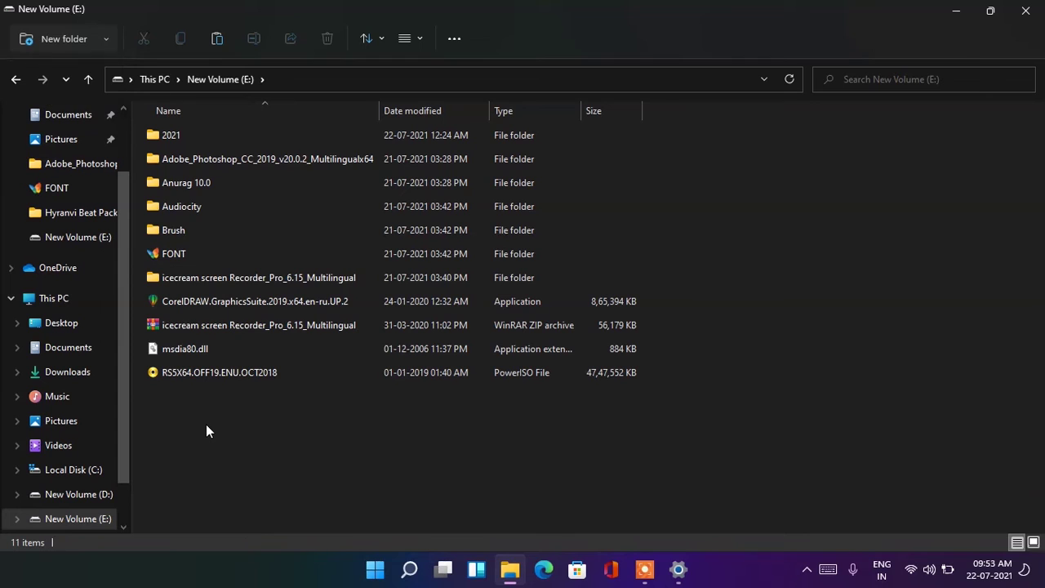
click(35, 43)
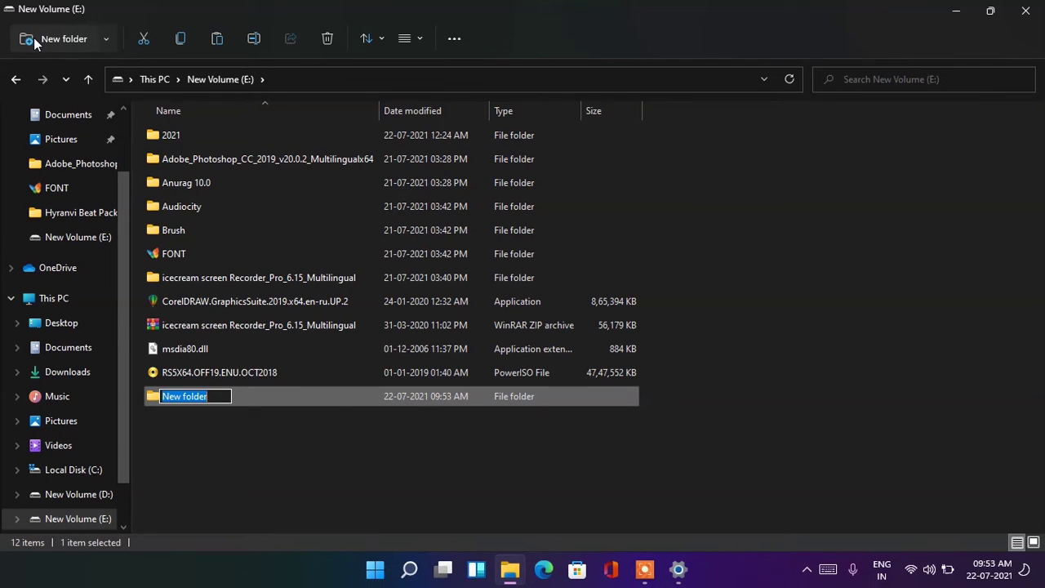
click(255, 490)
click(202, 406)
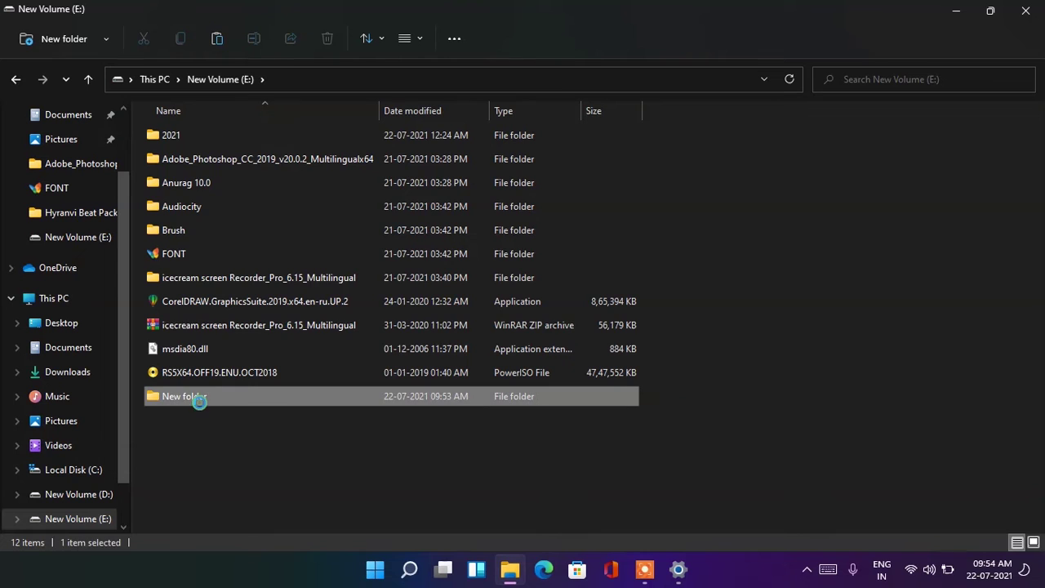
click(326, 38)
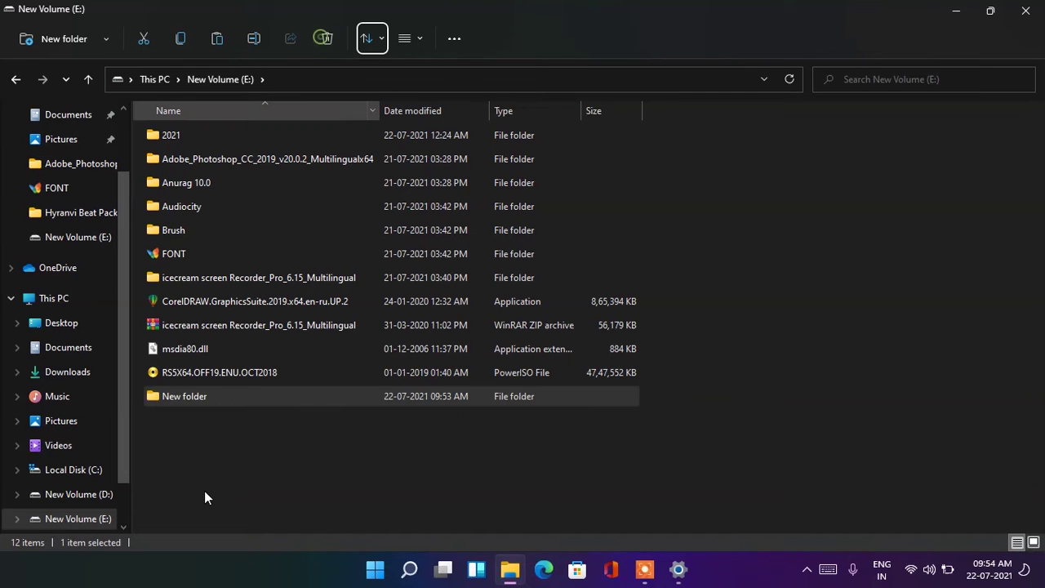
Step: Snap a new File Explorer window into the narrow zone beside a wider one, and show New Volume (D:) in the wider window
key(super+e)
mouse_move(994, 14)
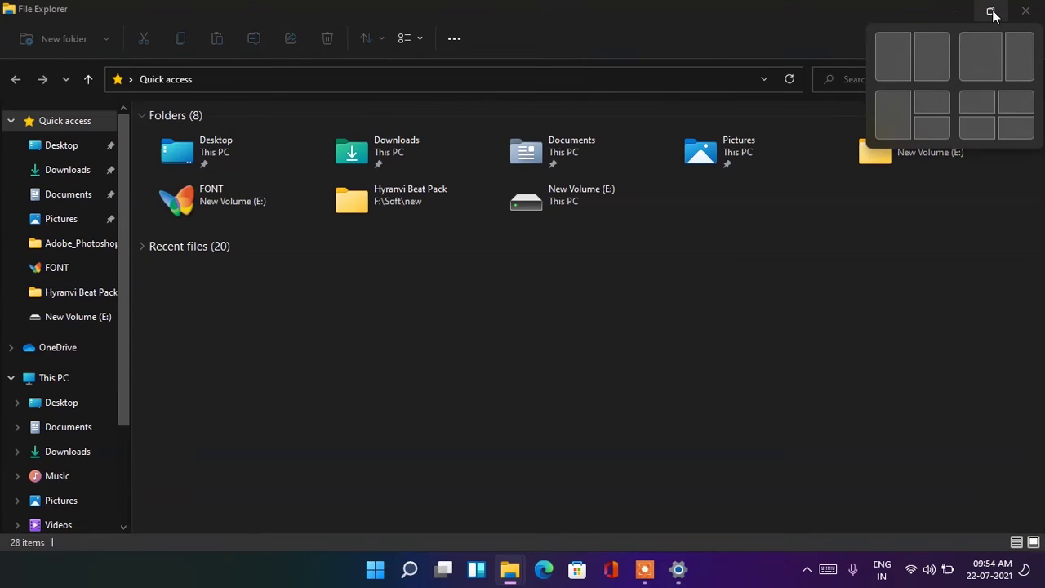
click(1020, 57)
click(266, 200)
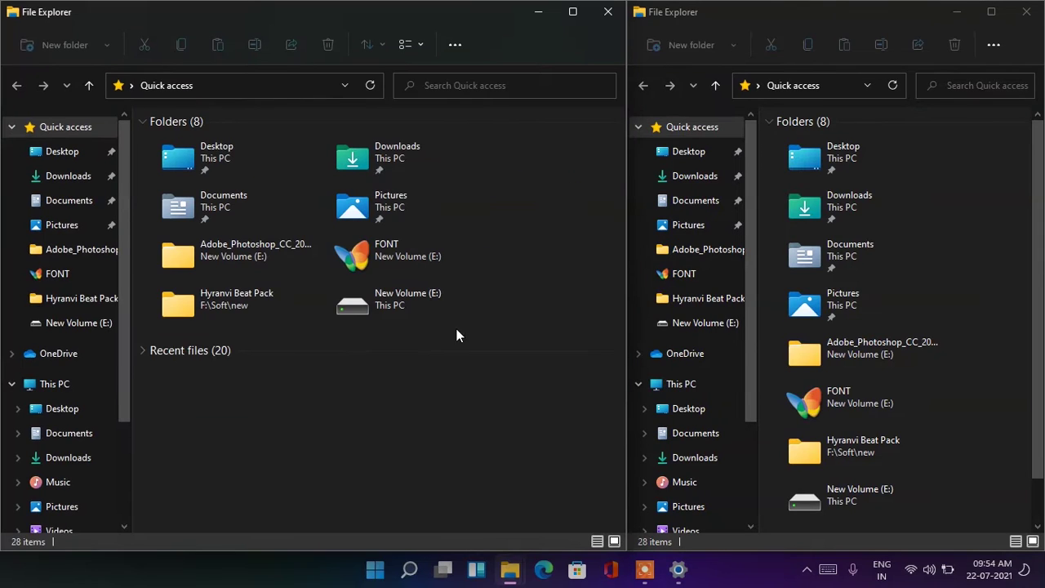
scroll(49, 409, down, 2)
click(79, 475)
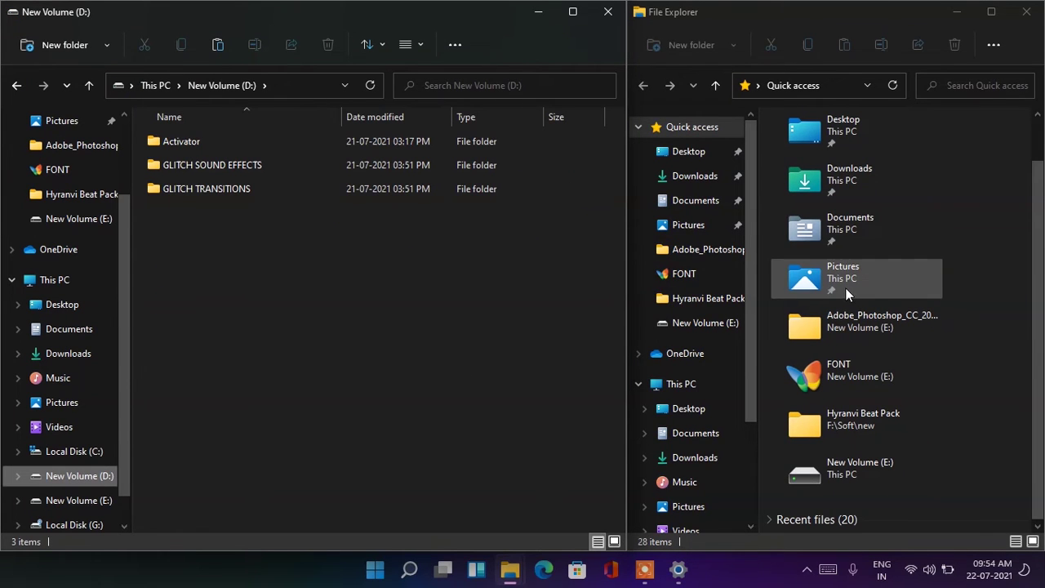
Step: Tile four windows in quarters: Quick access upper-left and lower-right, New Volume (E:) upper-right, New Volume (D:) lower-left
mouse_move(991, 11)
click(1006, 99)
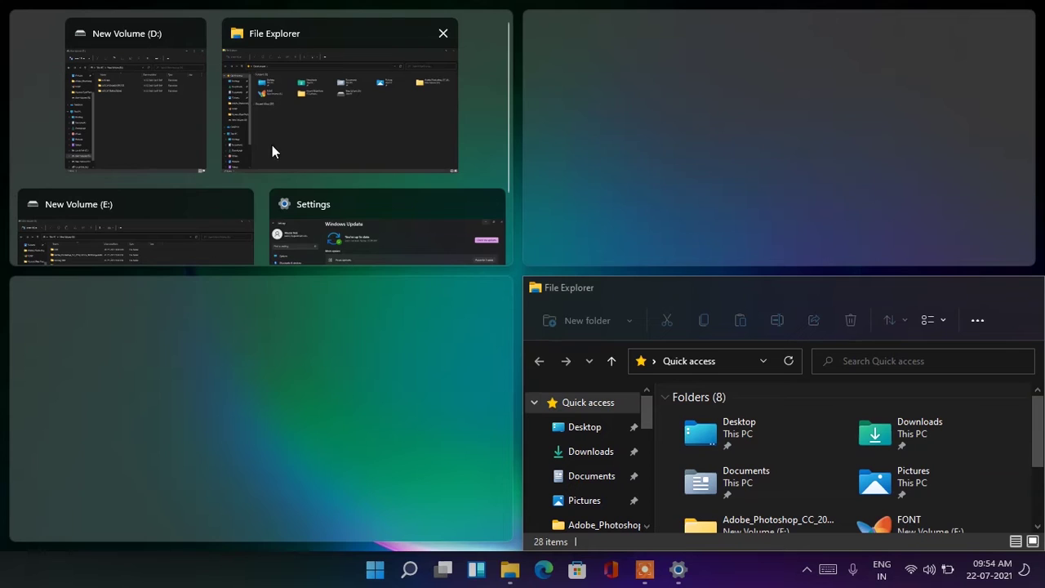
click(282, 110)
click(819, 98)
click(269, 385)
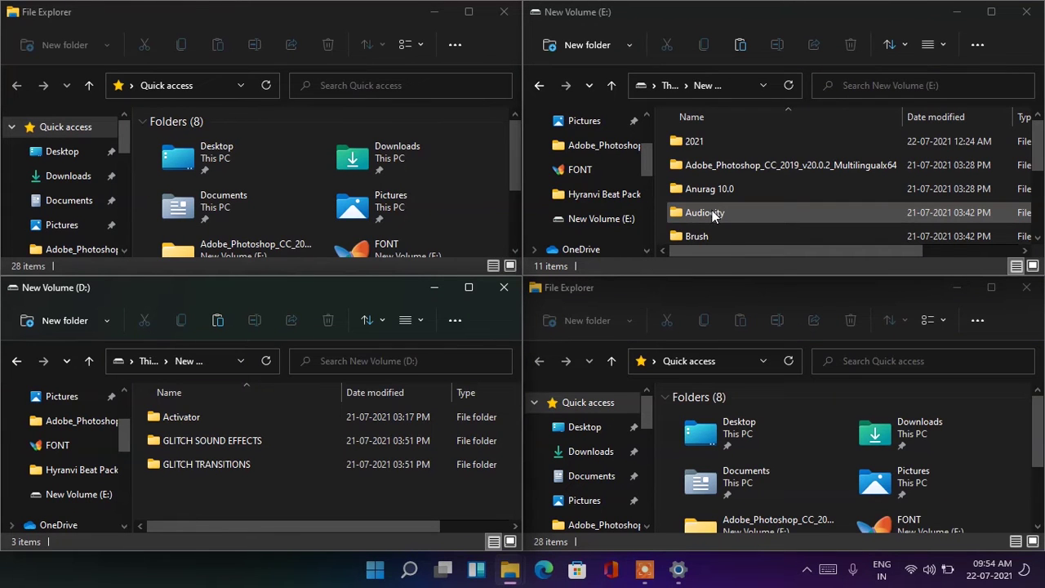
Step: Rearrange the snapped windows into one large and two stacked zones, and then place New Volume (D:) in the right half beside Quick access
mouse_move(989, 294)
click(933, 334)
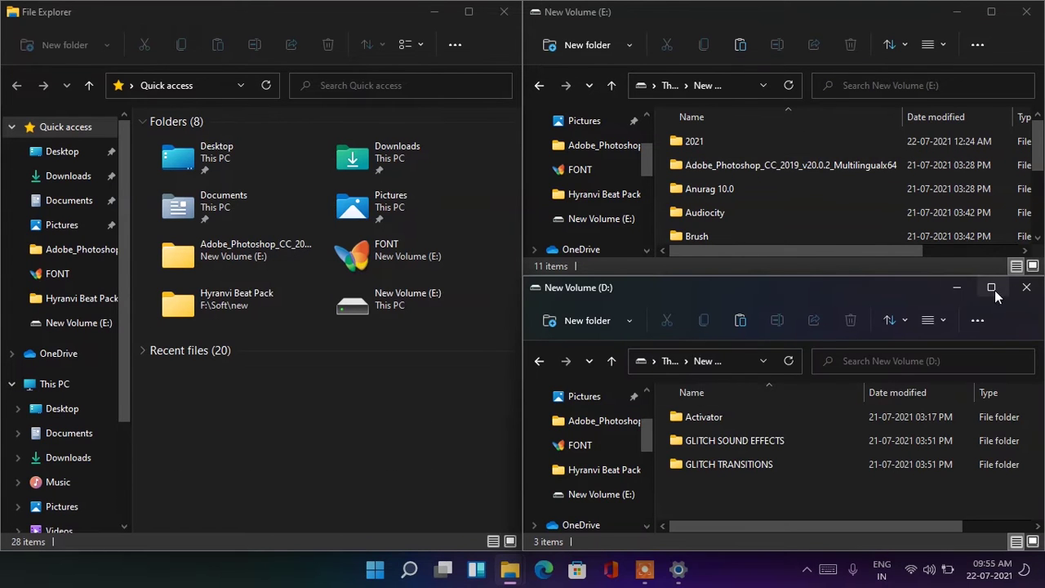
mouse_move(994, 289)
click(945, 329)
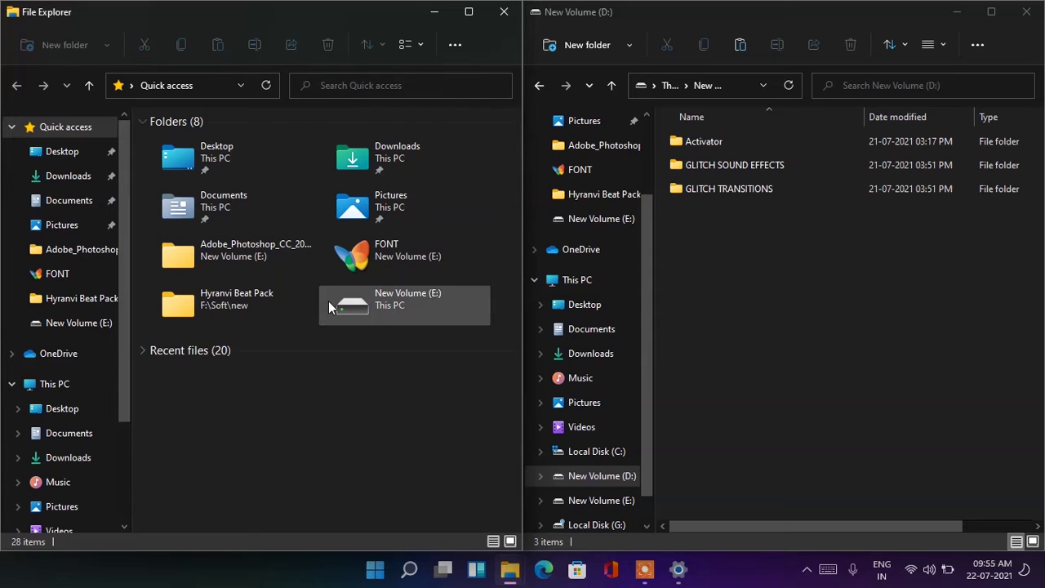
click(791, 297)
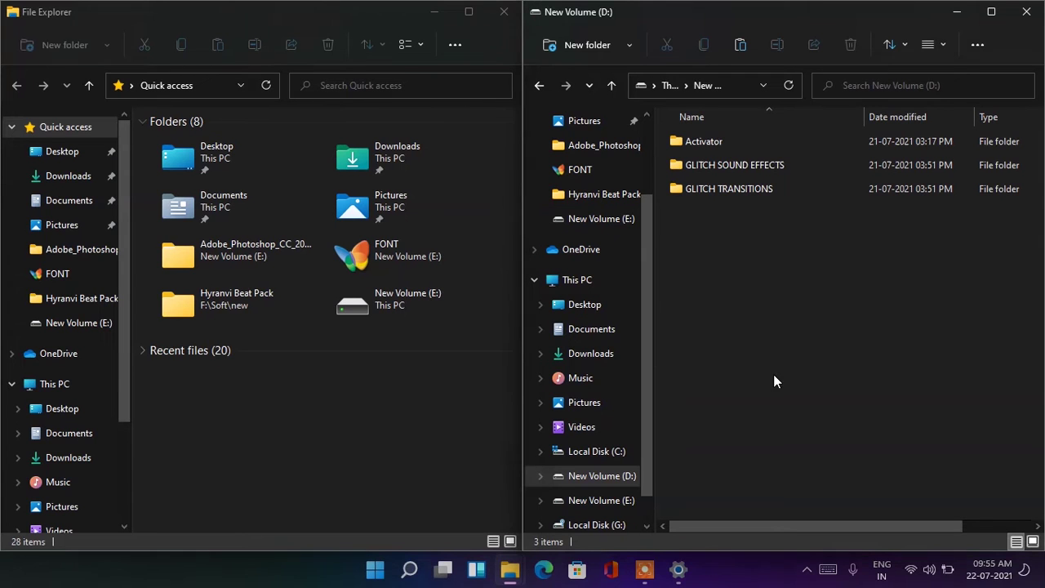
Step: Examine the short and extended context options for the empty area of New Volume (D:)
right_click(762, 249)
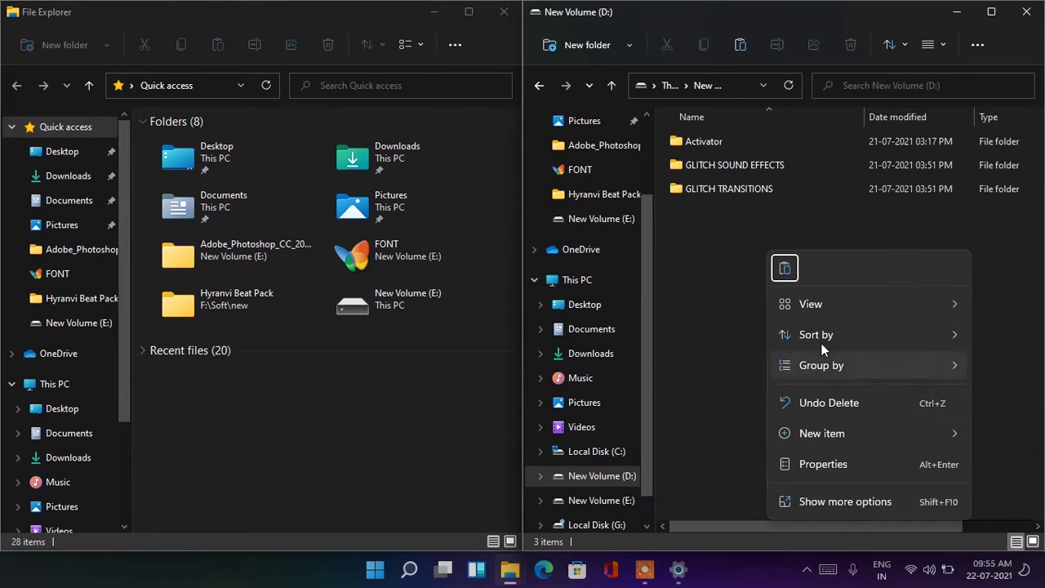
click(822, 508)
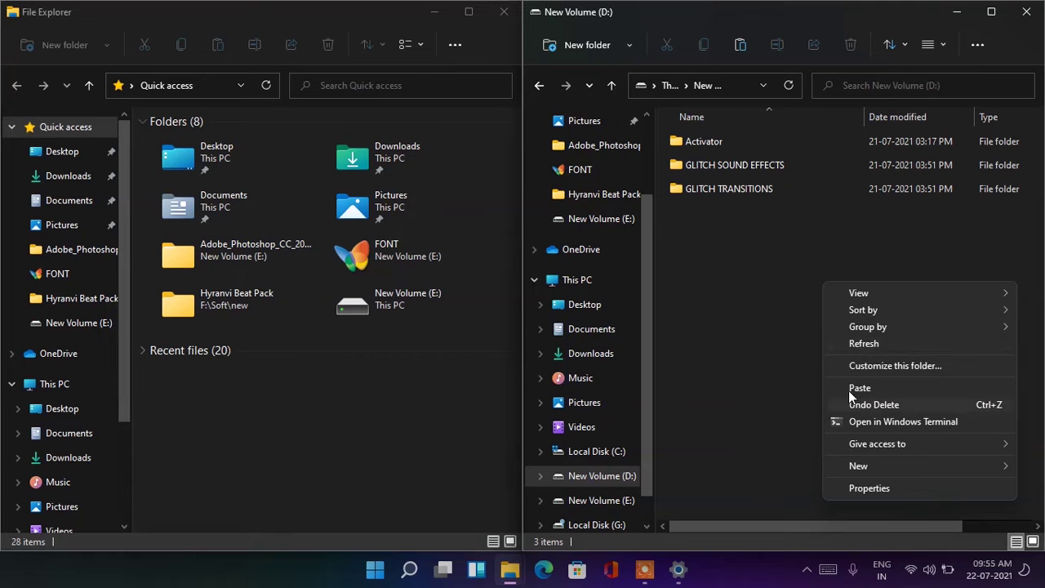
click(735, 304)
right_click(734, 260)
click(785, 511)
right_click(729, 326)
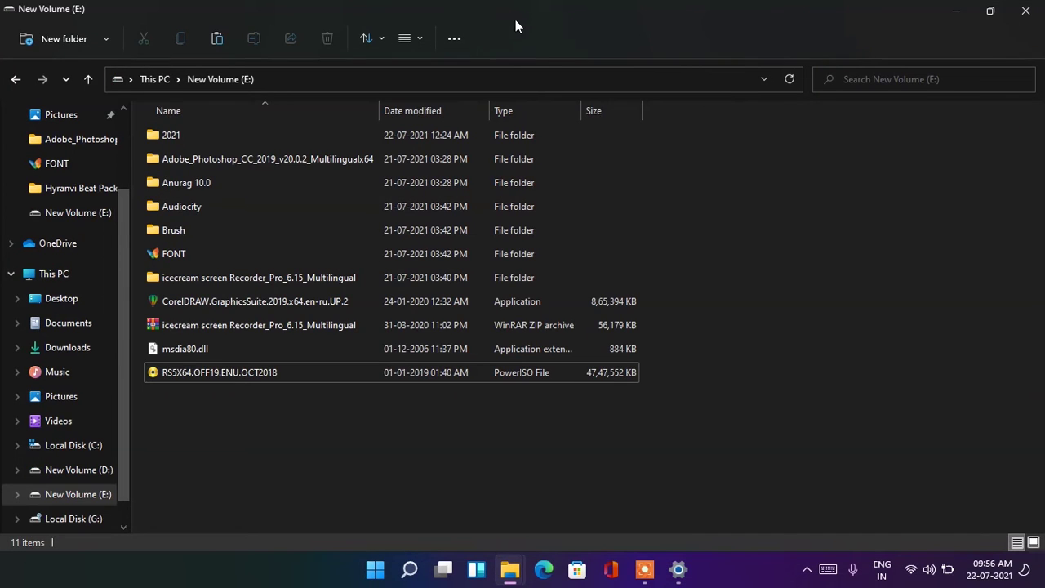
Step: Restore the maximized New Volume (E:) window to a floating window on the desktop, and open the Start menu
drag(515, 20, 547, 71)
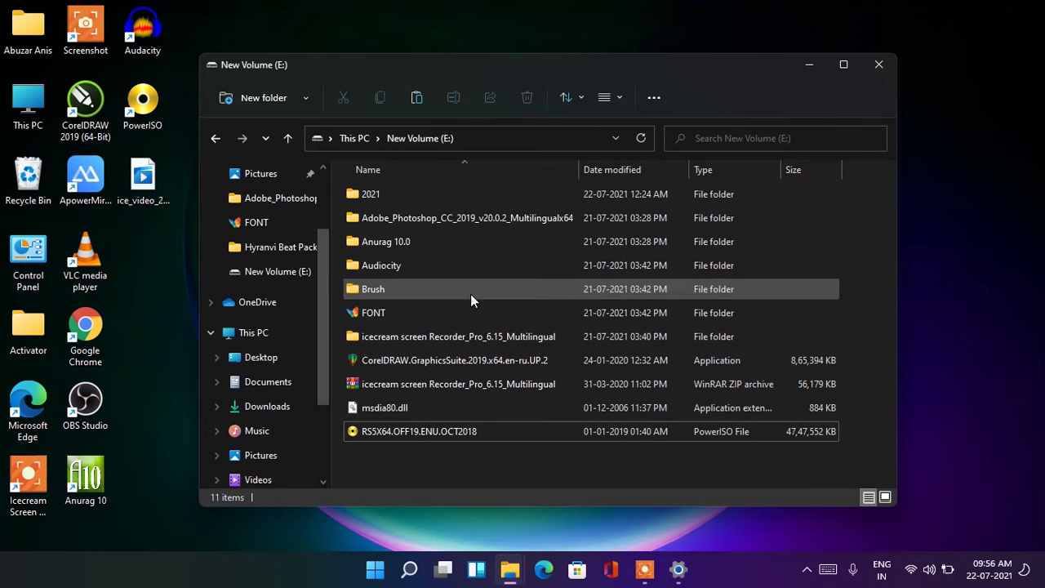
click(375, 569)
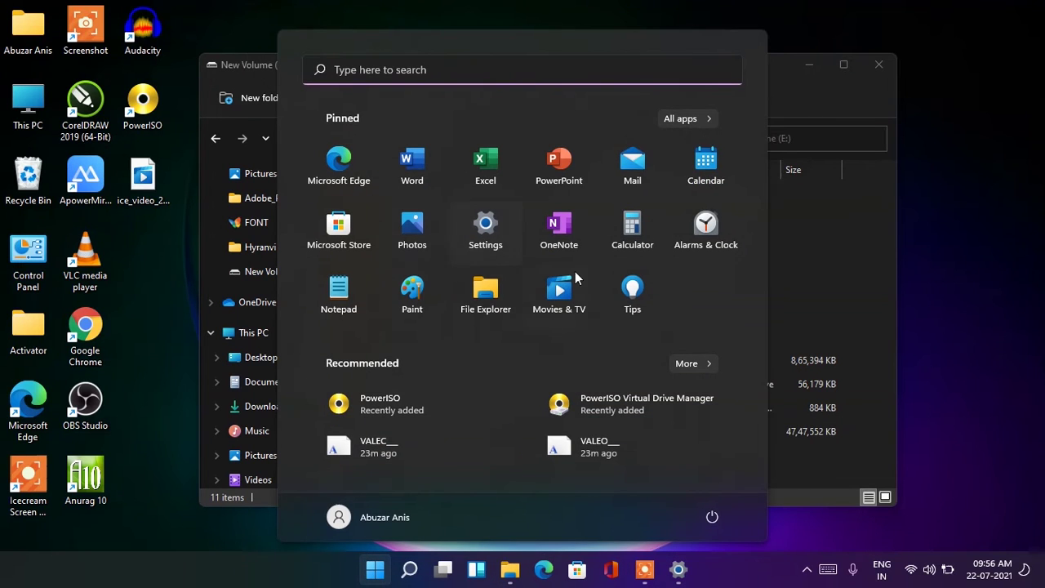
Step: Minimize the Paint window and show the Downloads folder in the File Explorer window behind it
key(Escape)
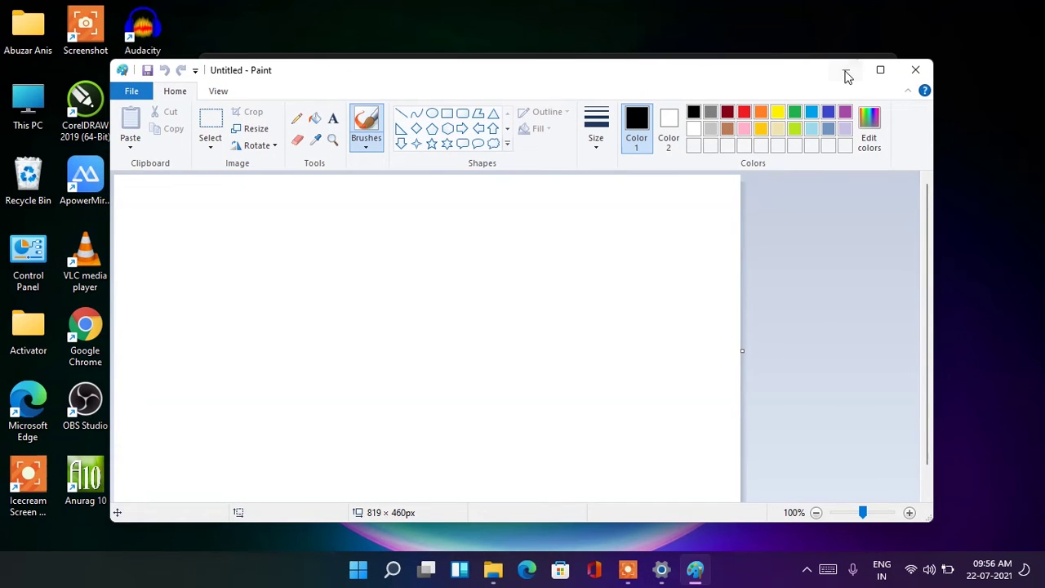
click(846, 71)
scroll(287, 256, up, 2)
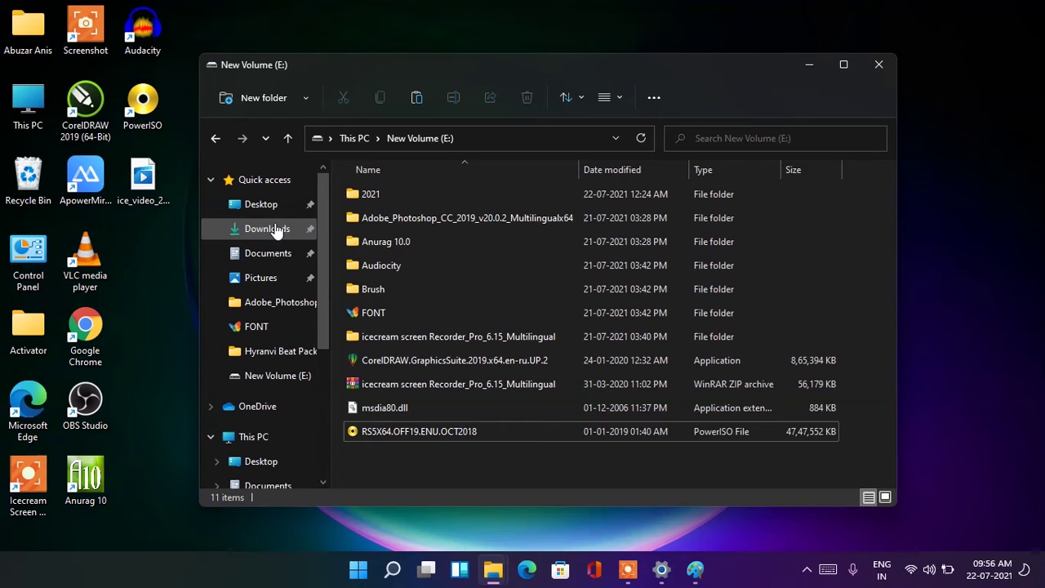
click(263, 240)
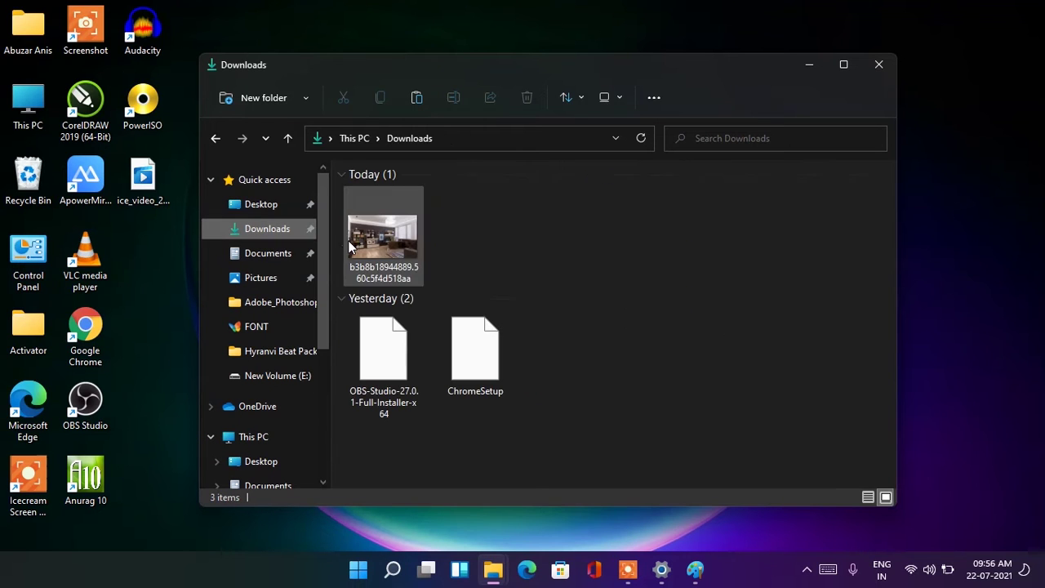
Step: Select the room image in Downloads, open its sharing options, and view the Nearby sharing choices
mouse_move(384, 249)
mouse_down()
mouse_move(389, 270)
mouse_move(700, 578)
mouse_move(675, 368)
mouse_up()
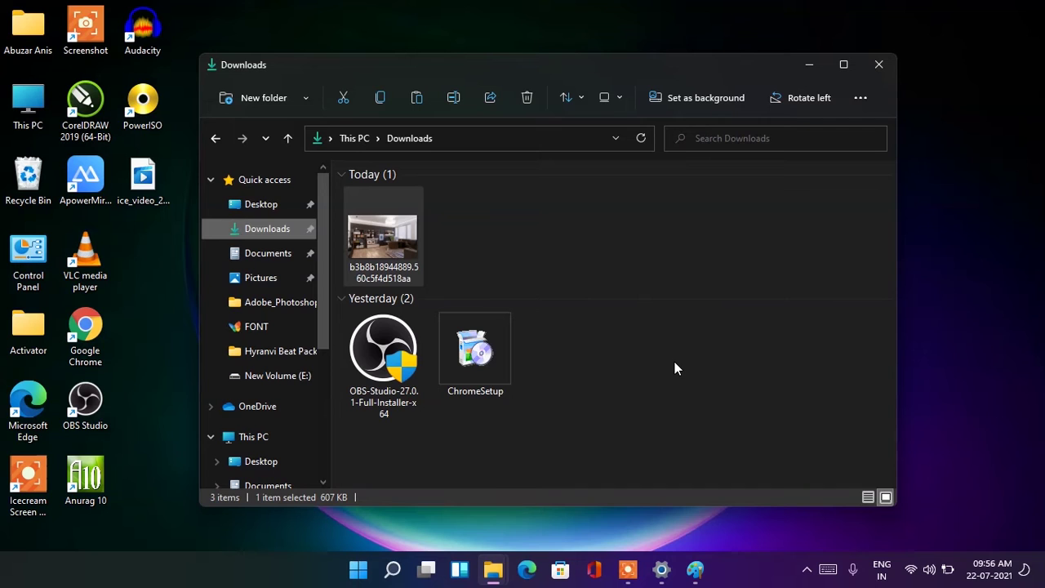
click(490, 97)
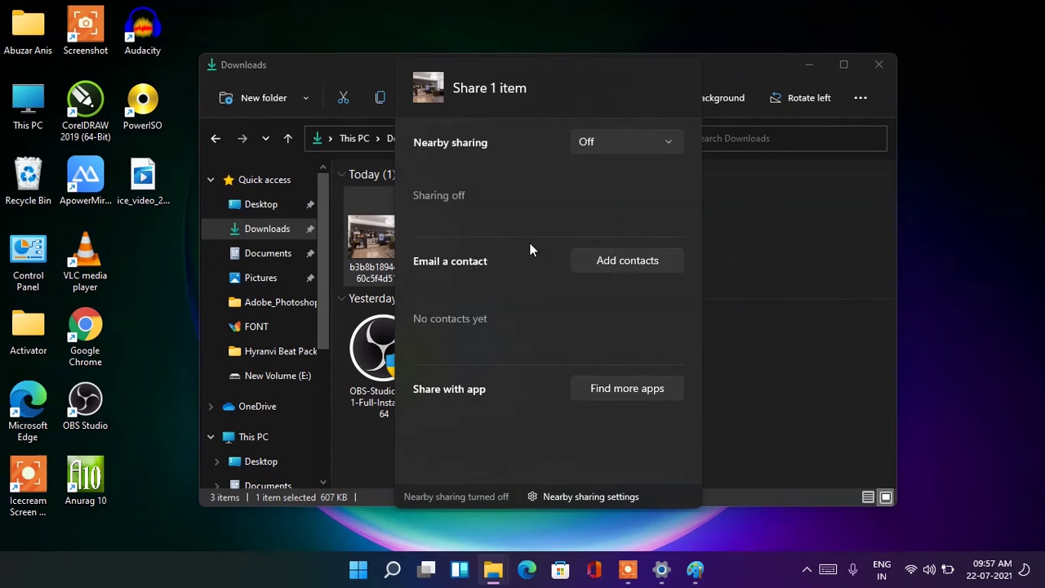
click(638, 141)
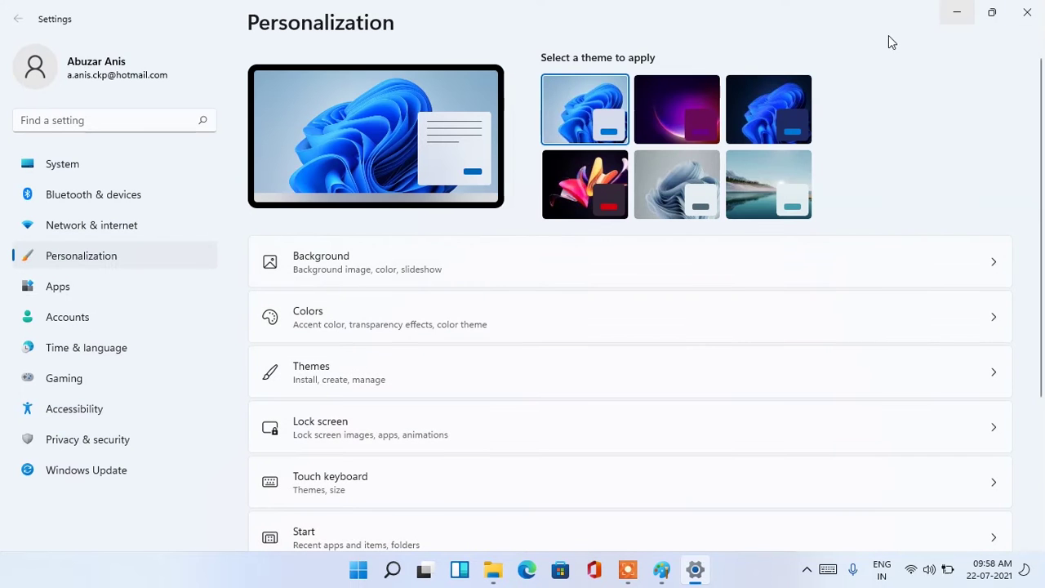
Step: Close the Personalization settings window and bring up the context options of the empty desktop
click(1027, 12)
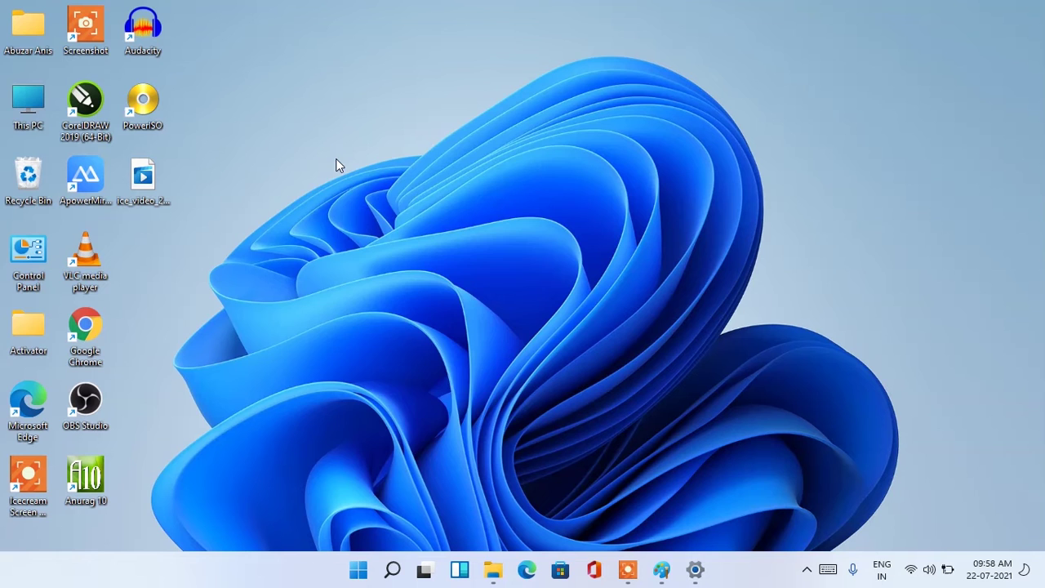
right_click(319, 132)
click(367, 217)
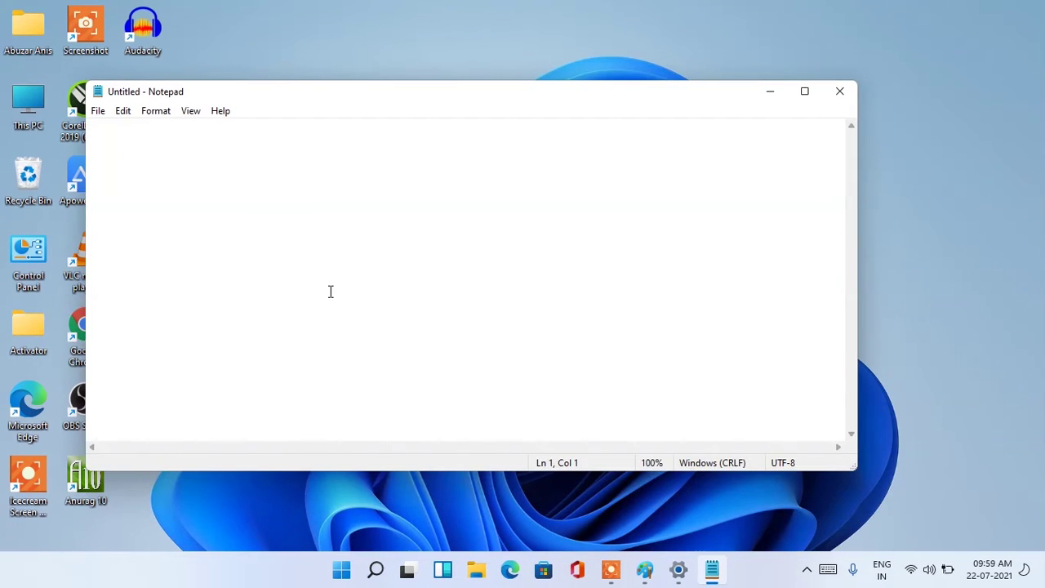
Step: Launch voice typing in the blank Notepad document, decline contributing voice clips, and look over the voice typing settings
key(super+h)
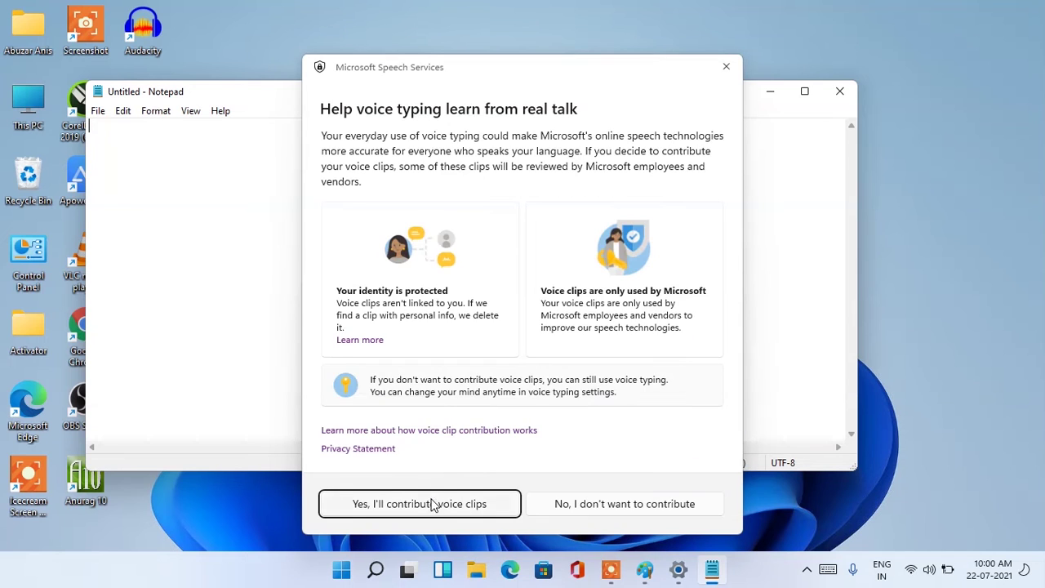
click(585, 506)
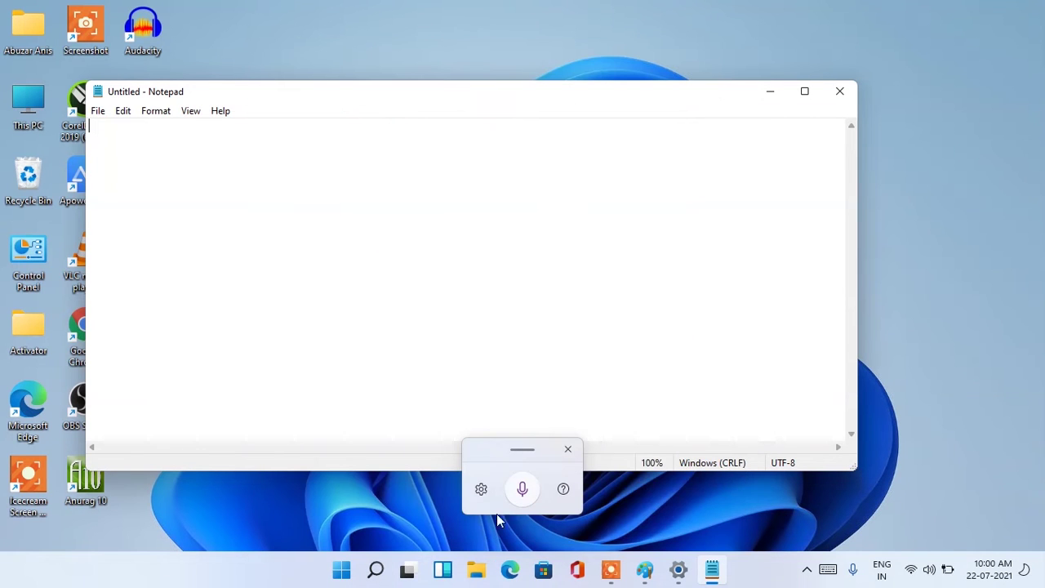
click(481, 490)
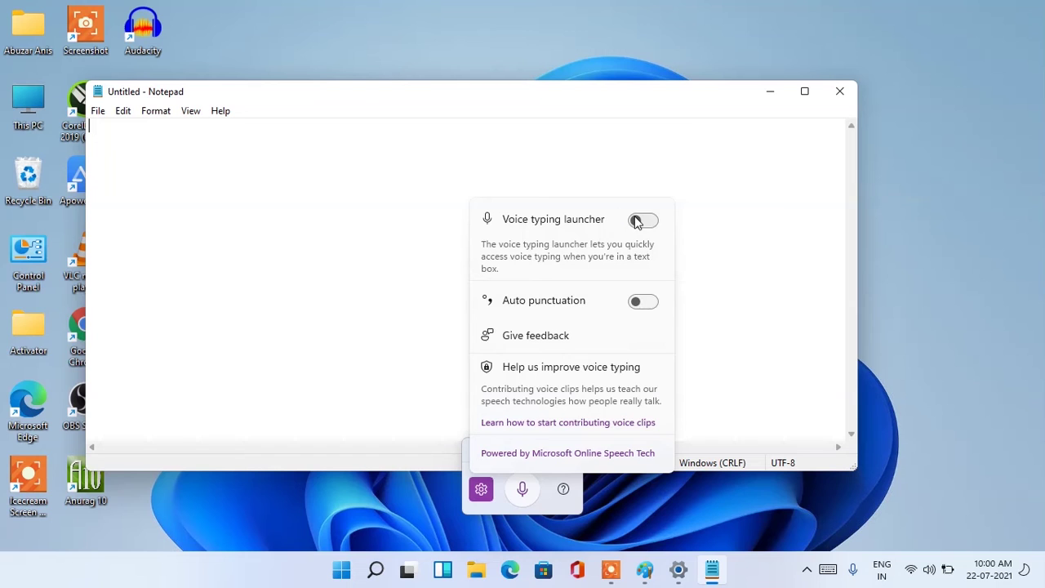
click(524, 490)
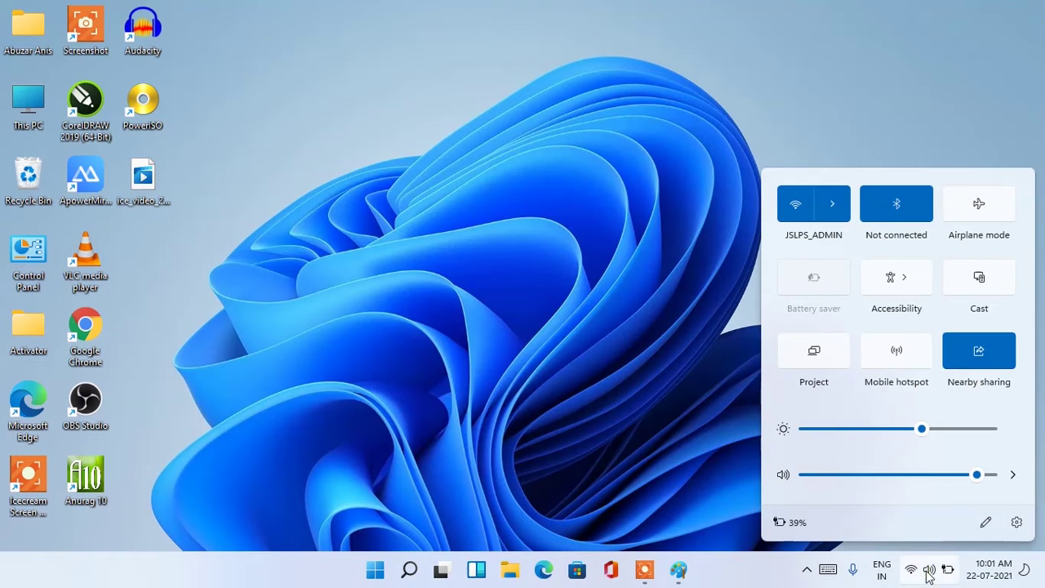
Step: Open the Display settings from quick settings and lower the brightness of the built-in display
click(1016, 524)
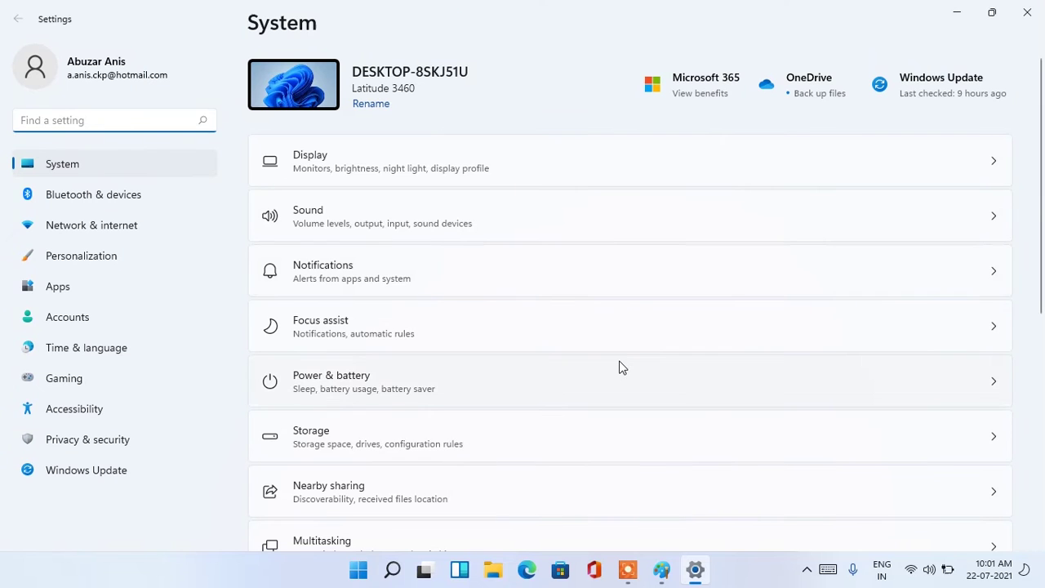
click(653, 164)
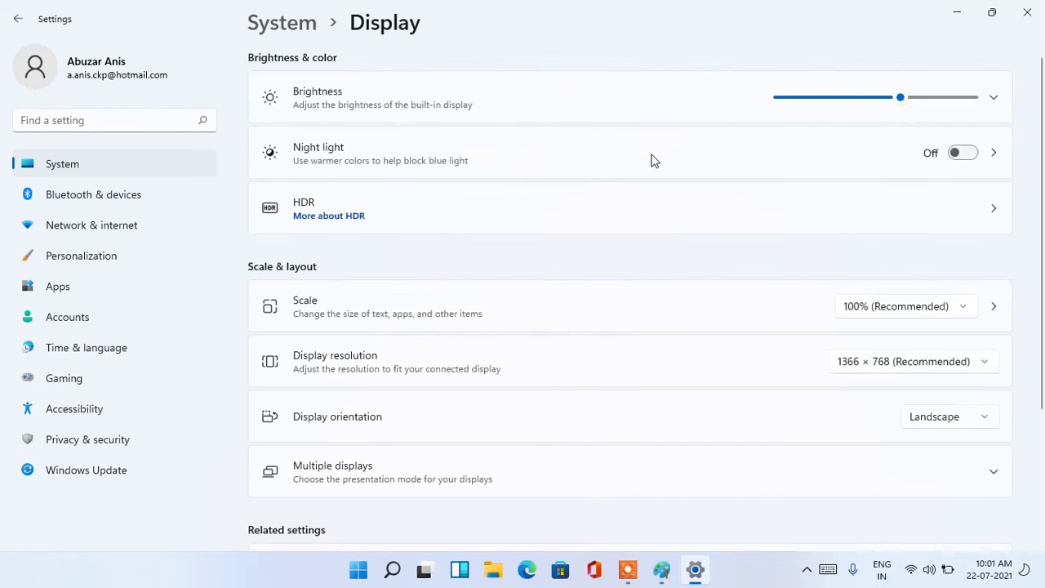
drag(868, 100, 810, 98)
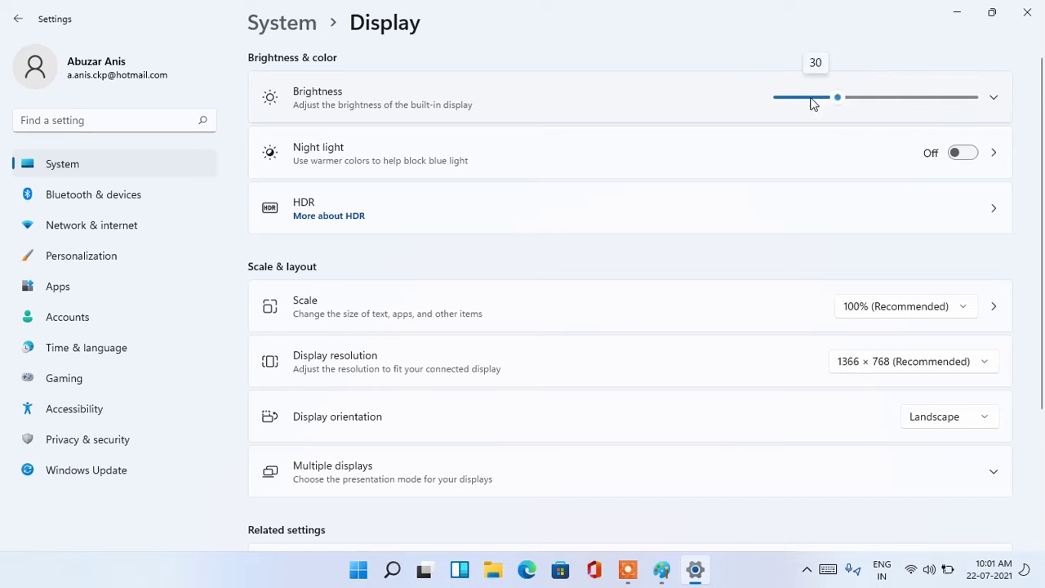
Step: Turn on Night light, adjust its strength, and turn it off again
click(327, 157)
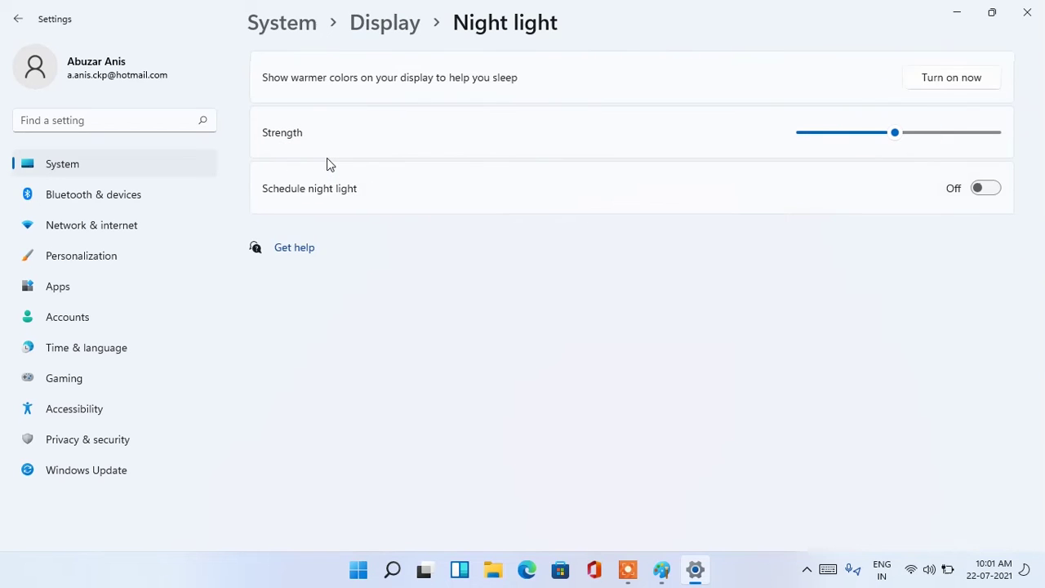
click(928, 77)
drag(926, 134, 901, 135)
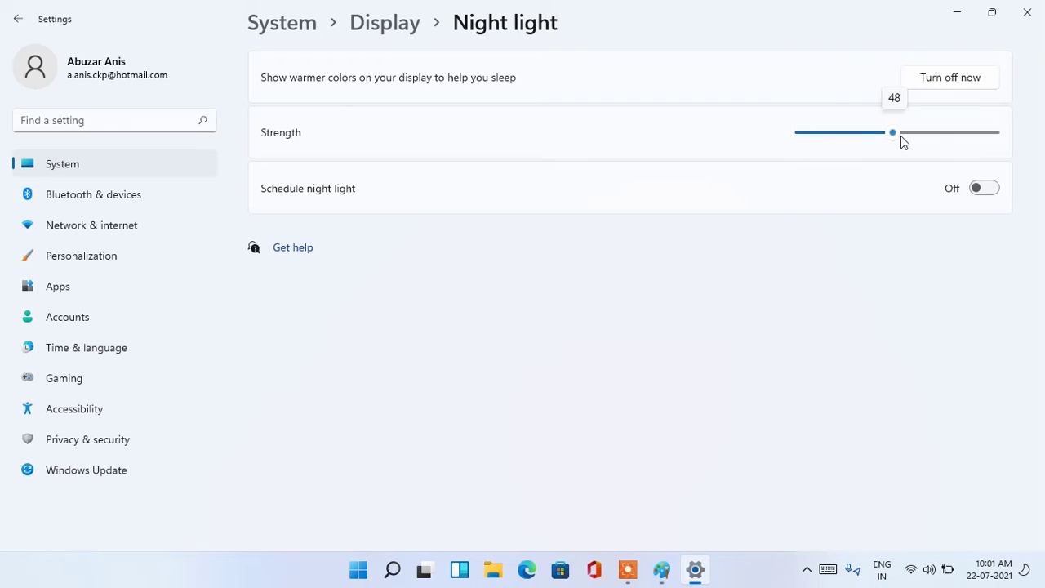
click(947, 82)
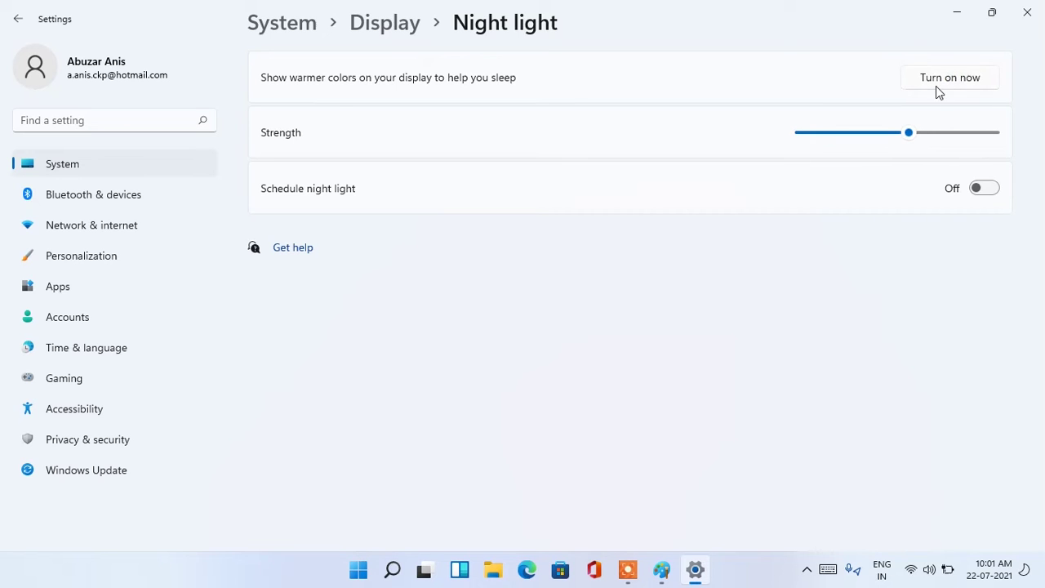
Step: Try the Schedule night light switch on and off, and return to the Display settings
click(951, 191)
click(961, 188)
click(384, 26)
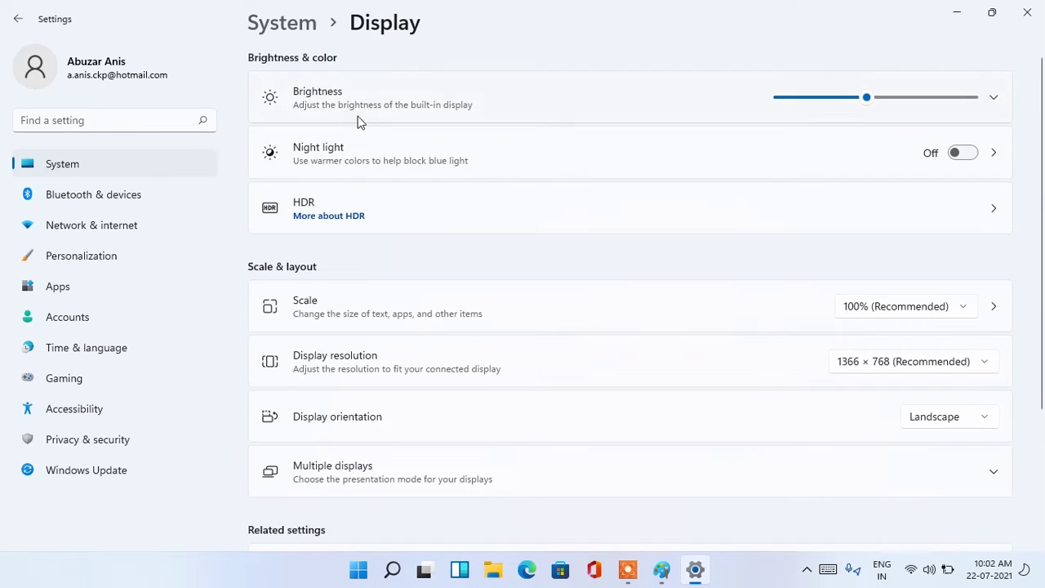
Step: Open the HDR settings, collapse the display capabilities, and play the preview video
click(415, 212)
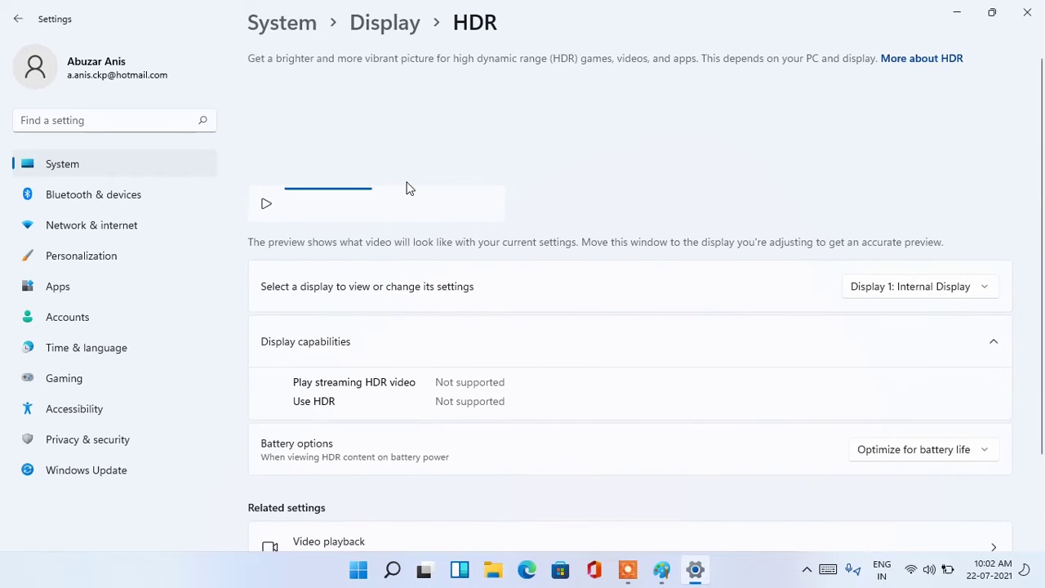
scroll(484, 302, down, 2)
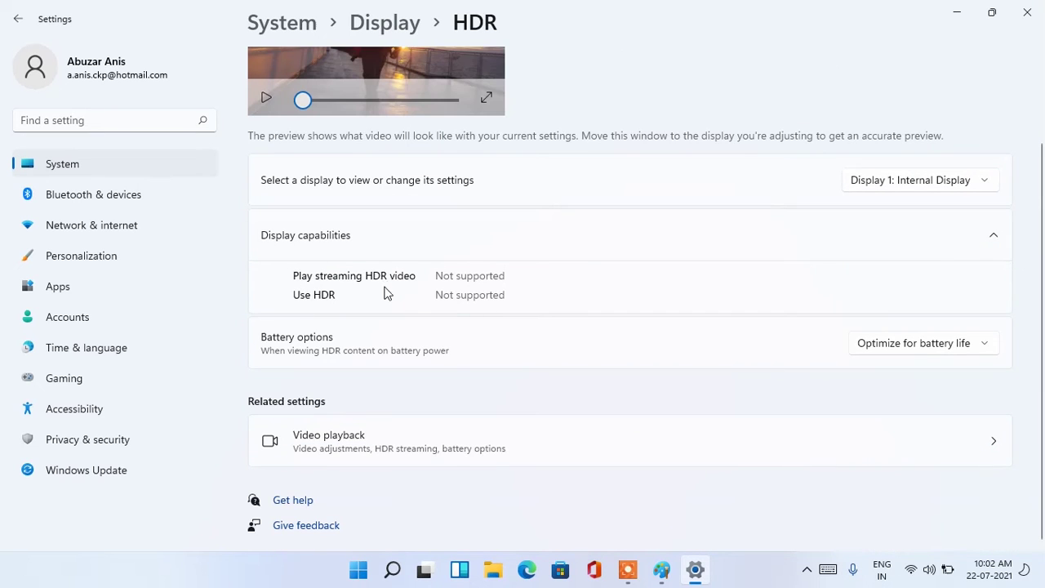
click(857, 237)
click(266, 150)
scroll(343, 253, up, 1)
Step: Examine the display capabilities and battery options for HDR content, and return to the Display settings
click(416, 342)
click(417, 343)
click(867, 397)
scroll(428, 364, down, 1)
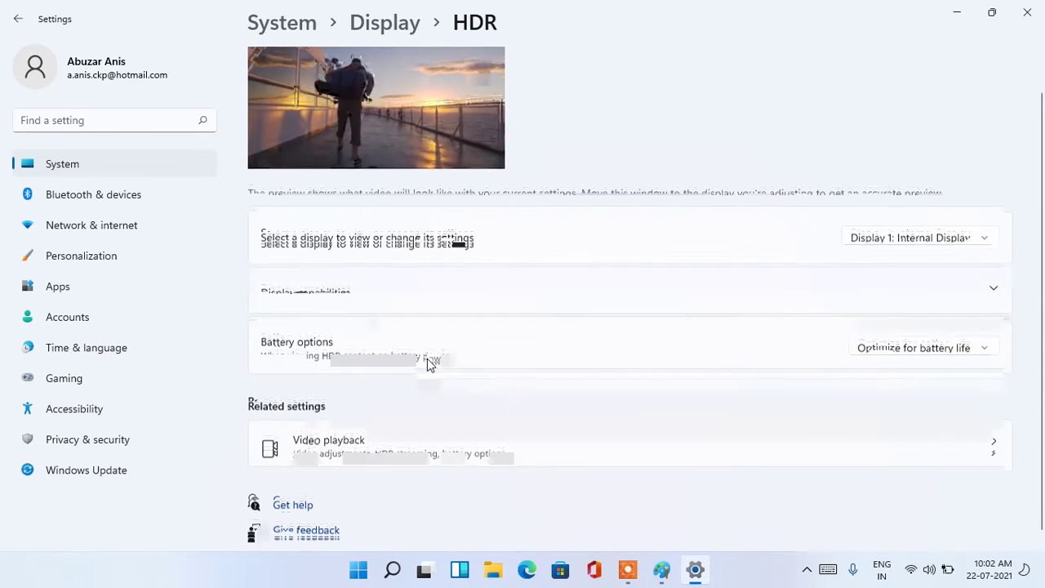
mouse_move(293, 132)
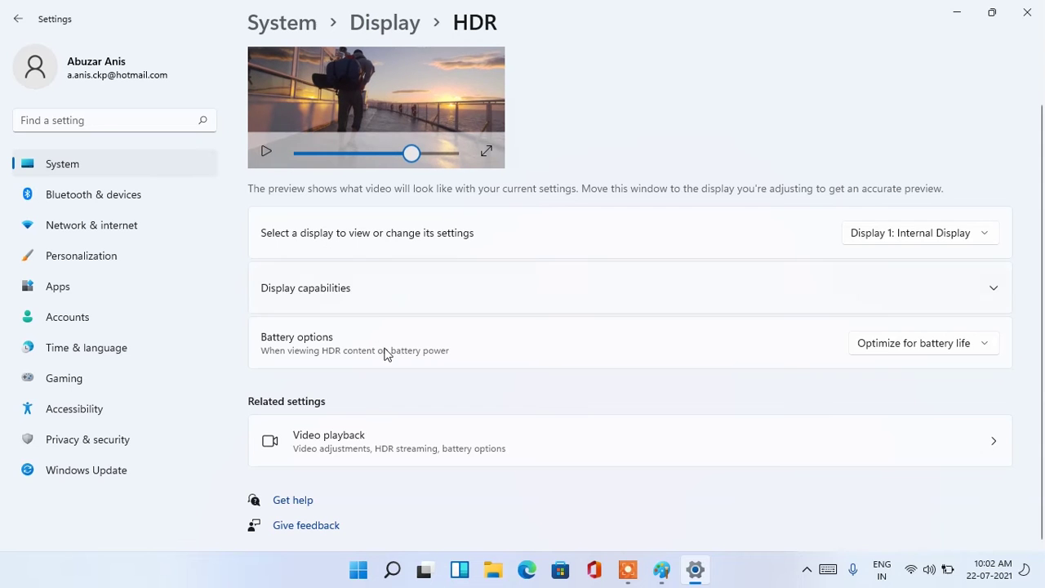
click(386, 23)
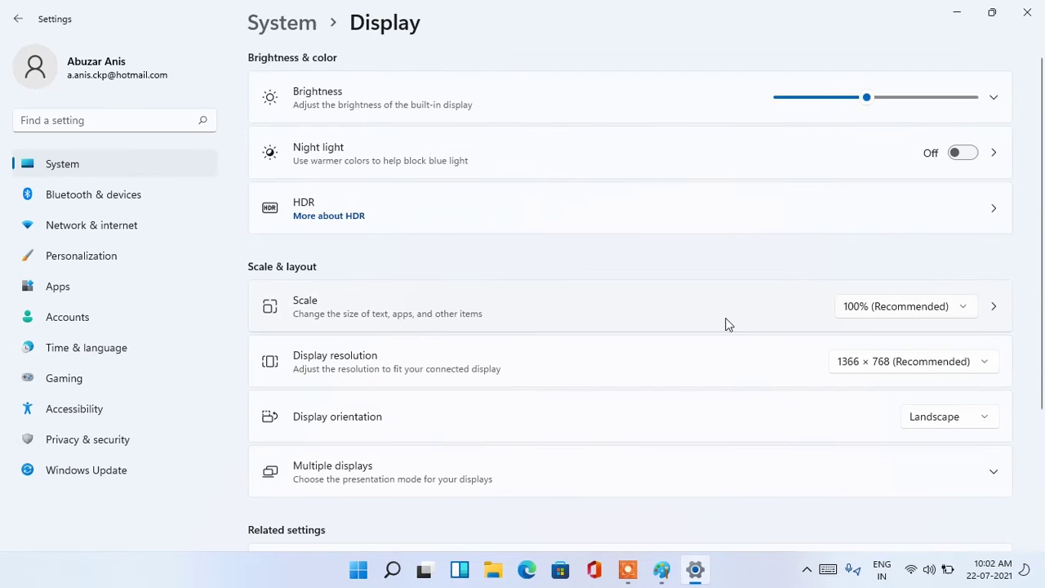
Step: Set the display scale to 125%
click(870, 308)
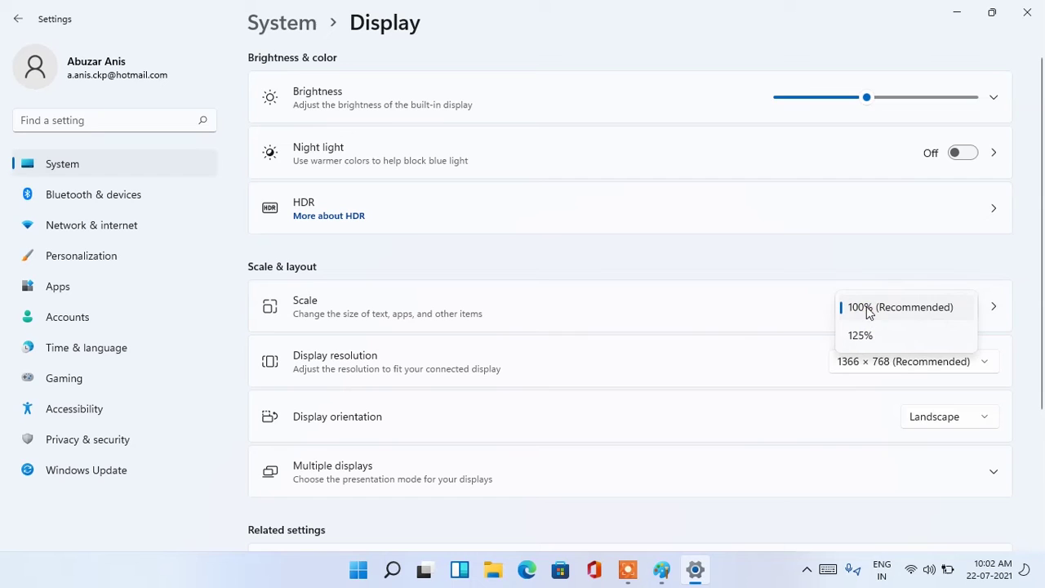
click(698, 273)
click(880, 307)
click(872, 340)
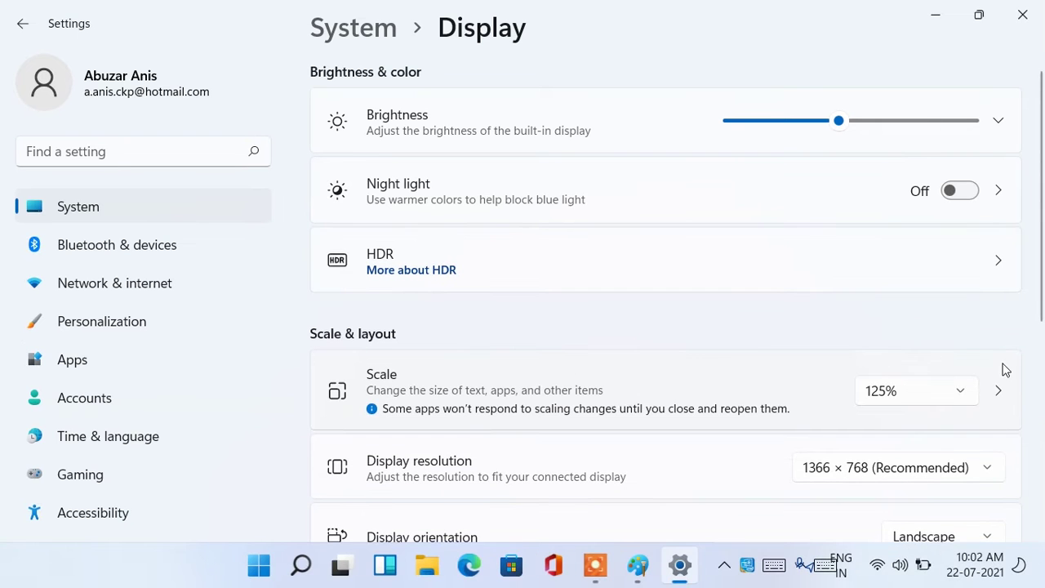
Step: Set the display scale back to 100% (Recommended)
scroll(527, 275, down, 2)
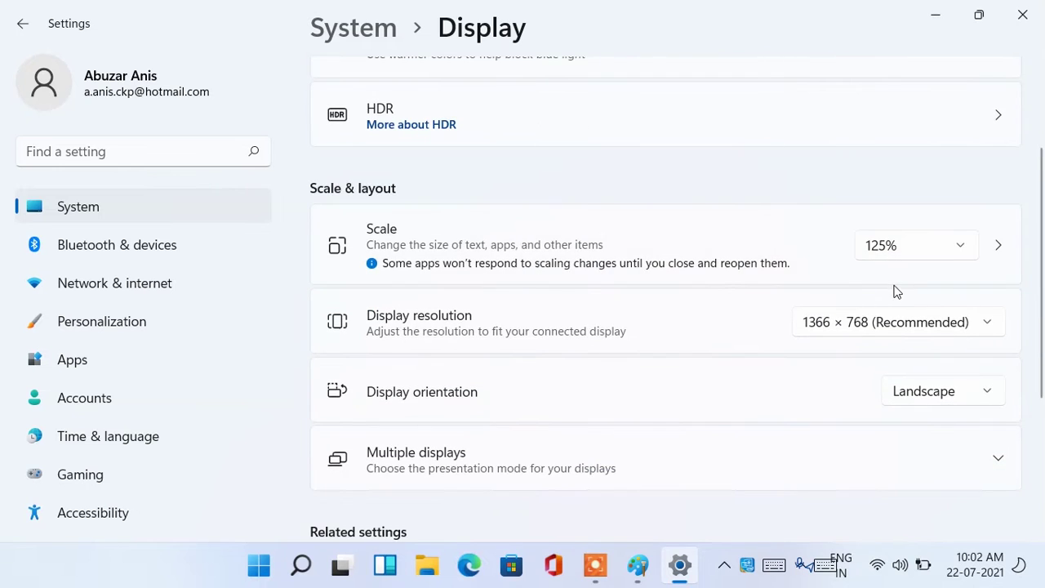
scroll(767, 248, up, 2)
click(890, 385)
click(914, 357)
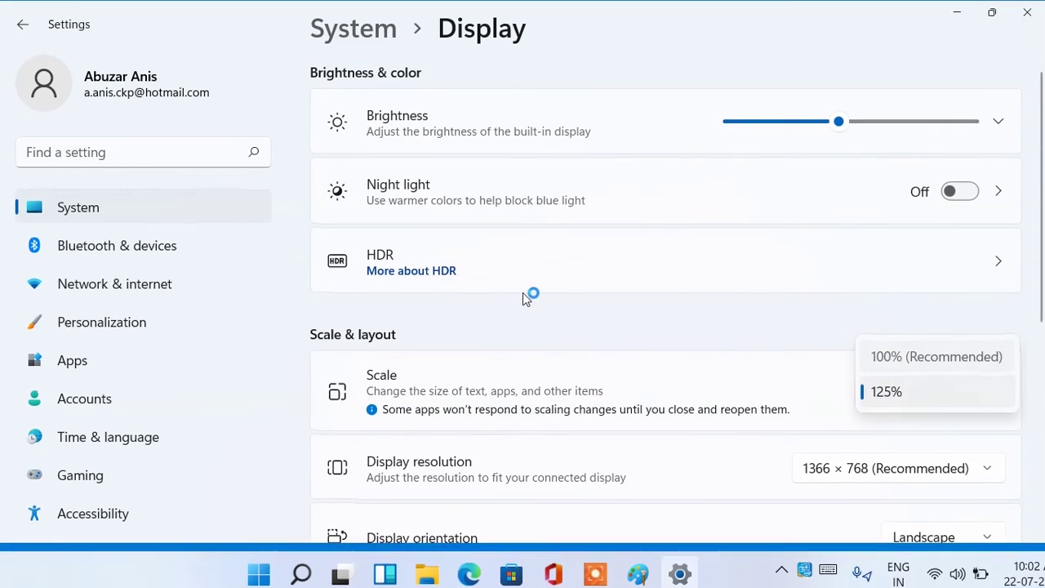
Step: Look through the available display resolution and display orientation choices without changing them
click(838, 360)
click(620, 349)
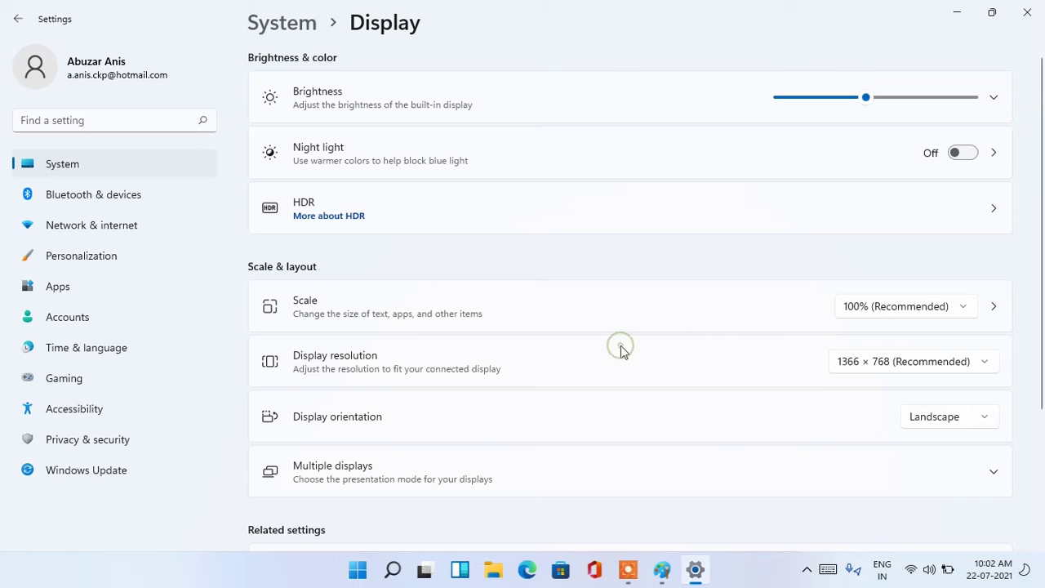
click(916, 421)
click(649, 467)
Step: Expand the Multiple displays options and run detection of another display
click(648, 466)
scroll(498, 341, down, 4)
click(939, 297)
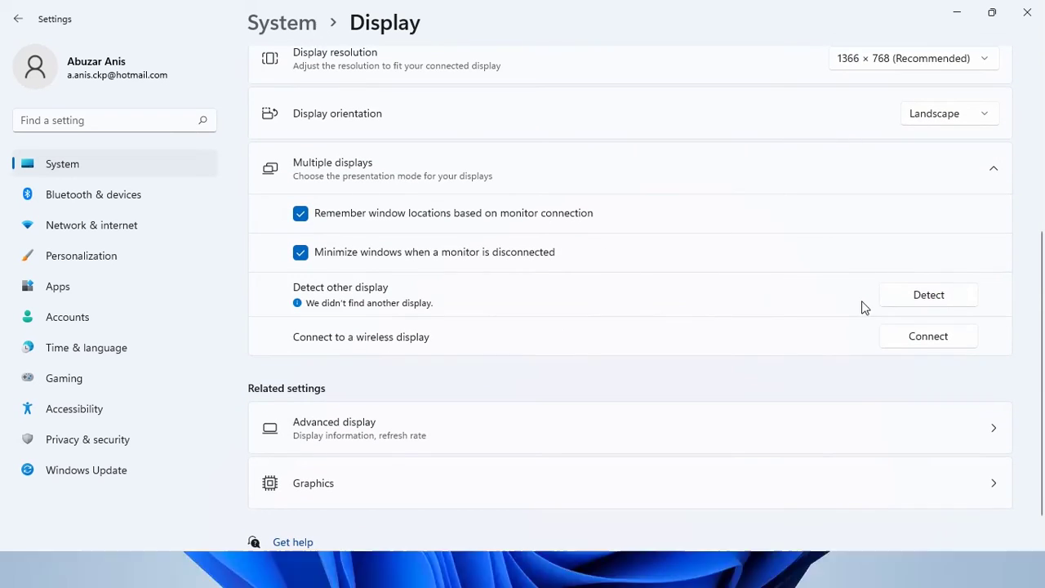
Step: Examine the internal display's information and refresh rate in Advanced display, and return to the Display settings
scroll(618, 330, down, 1)
click(399, 389)
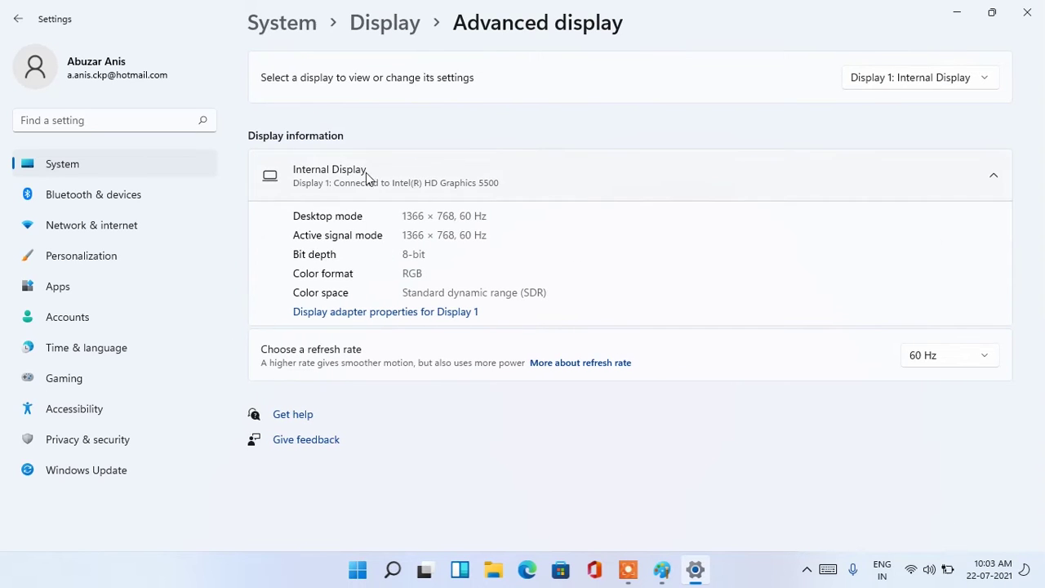
key(alt+Left)
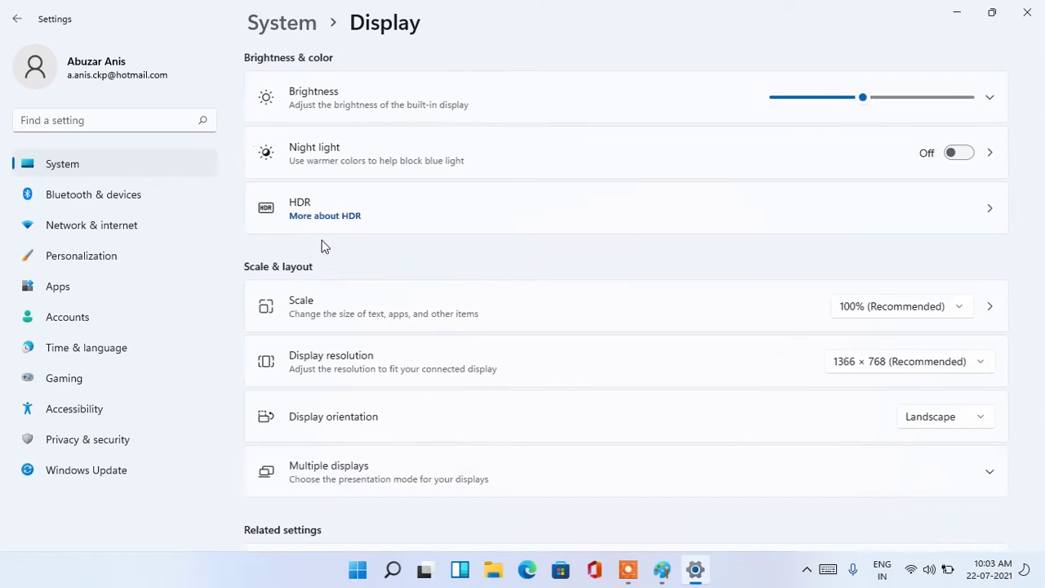
Step: Expand Multiple displays again, look through the custom app options in the Graphics settings, and go back
click(322, 475)
scroll(306, 400, down, 4)
click(315, 439)
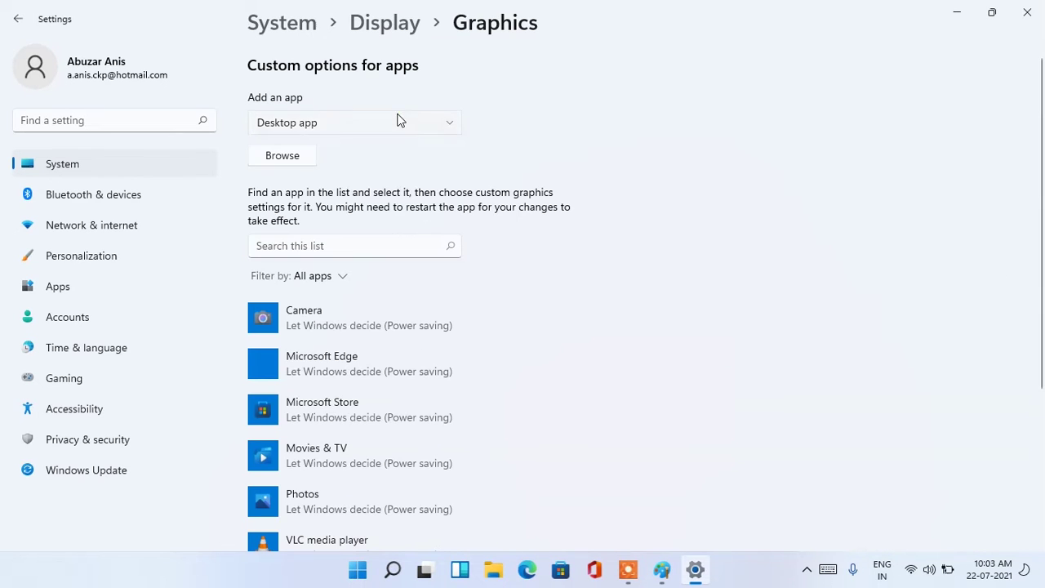
scroll(539, 171, down, 2)
scroll(539, 171, up, 2)
click(19, 21)
Step: Open the Bluetooth & devices settings page
click(75, 201)
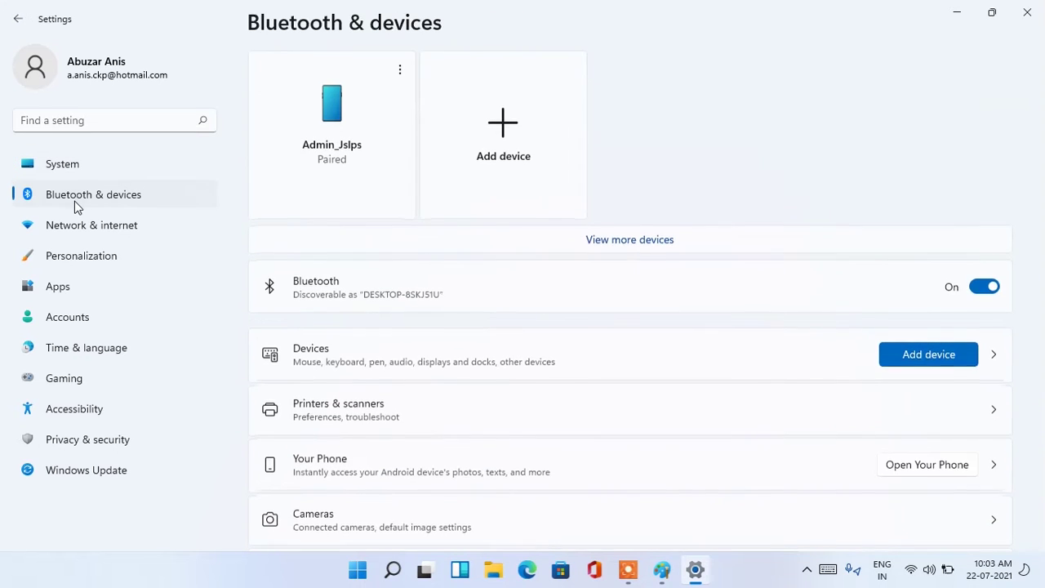
click(716, 31)
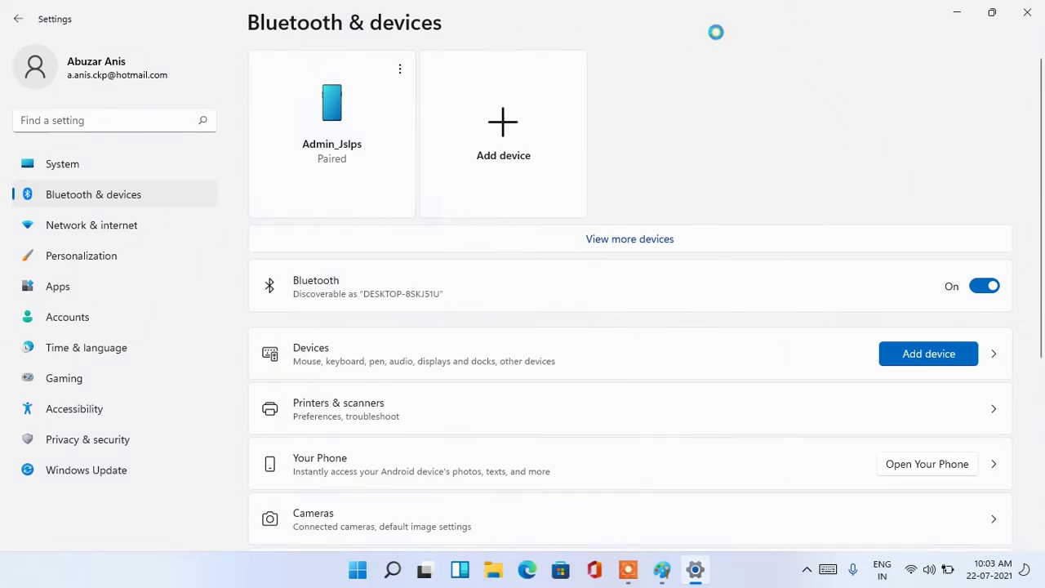
Step: Open the dialog for adding a device, dismiss it, and look through the remaining Bluetooth & devices options
click(931, 354)
click(719, 32)
scroll(424, 380, down, 1)
scroll(425, 380, down, 3)
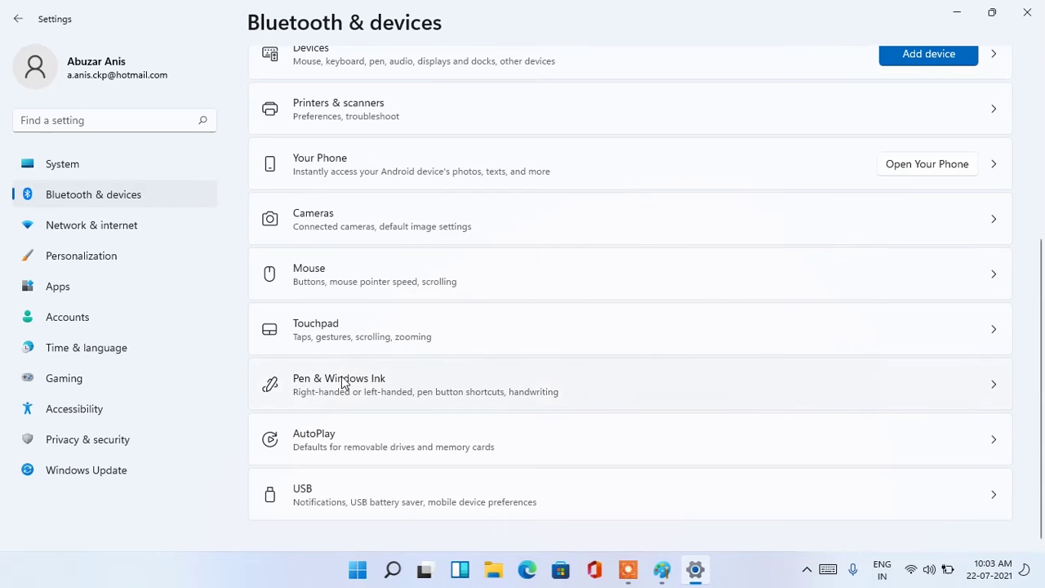
Step: Open the Touchpad settings and raise the cursor speed to roughly two thirds of its range
click(419, 326)
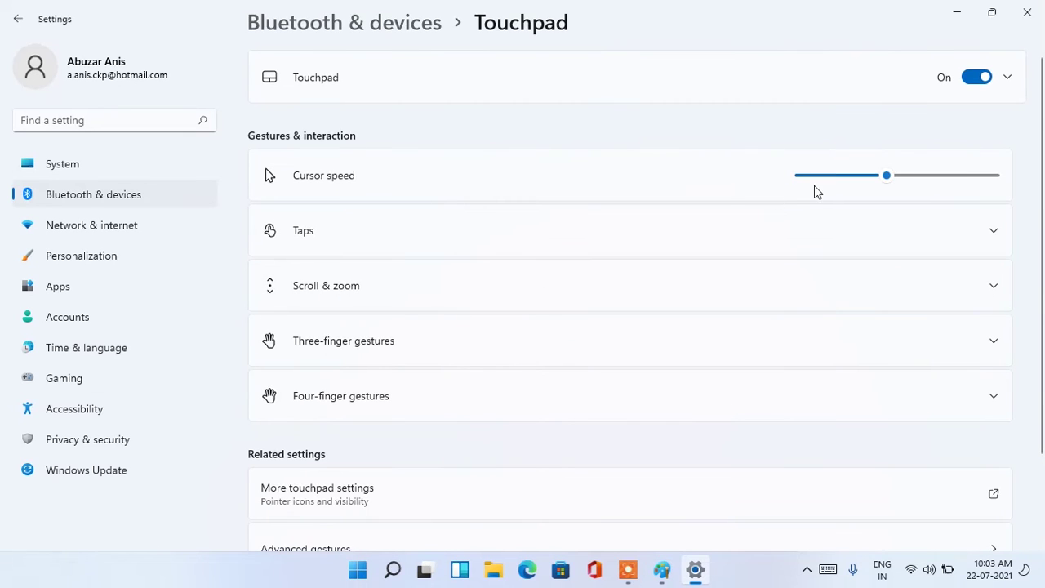
drag(889, 180, 931, 180)
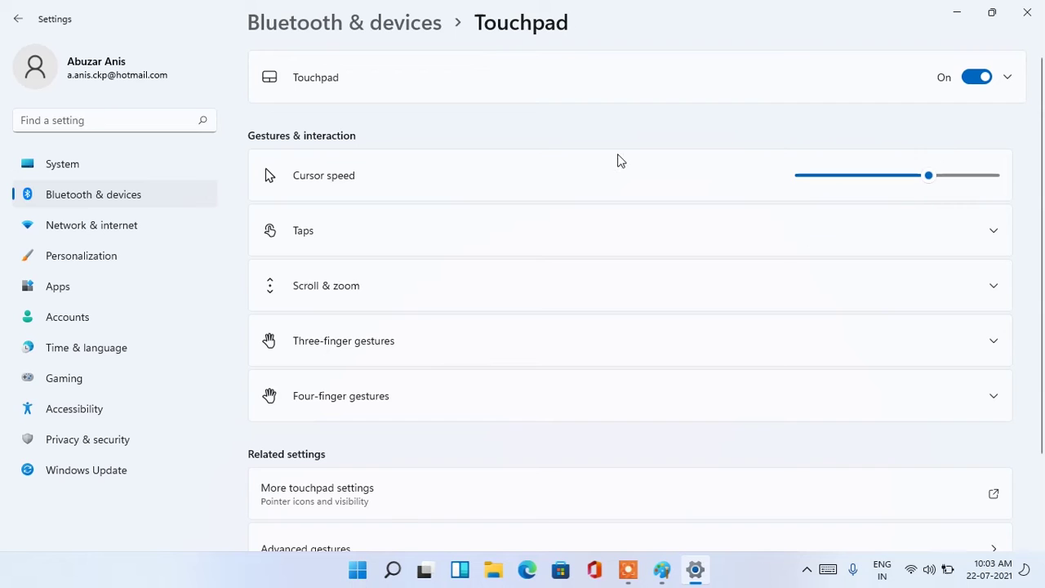
scroll(614, 267, down, 2)
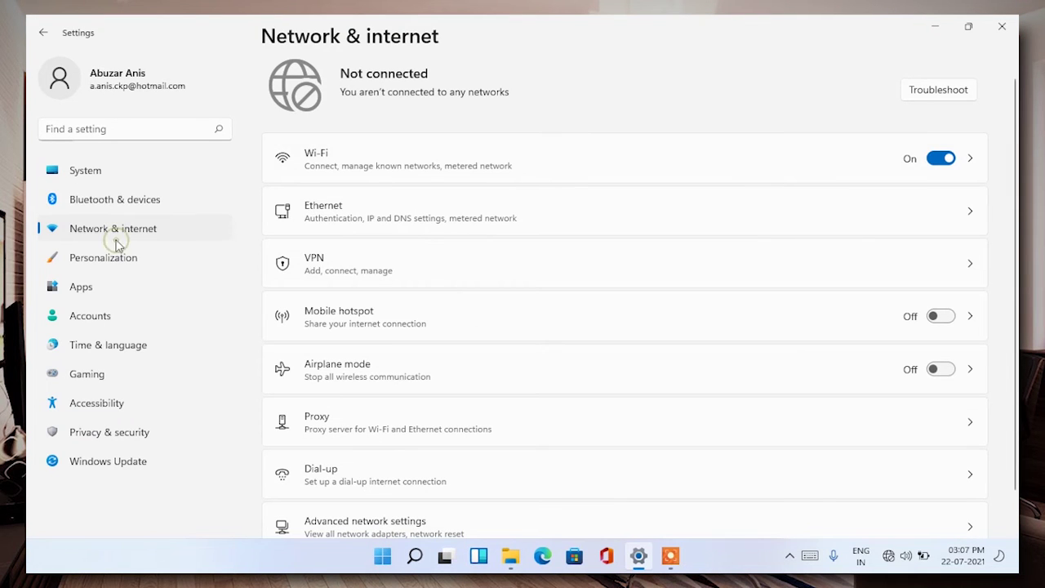
Step: Open the Wi-Fi settings under Network & internet and expand the available networks
click(323, 163)
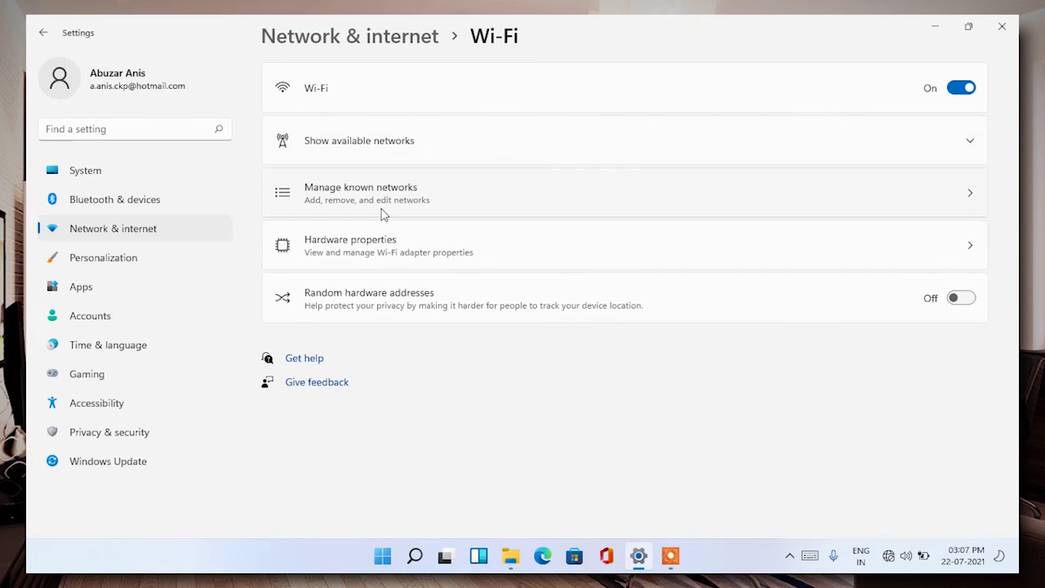
click(356, 156)
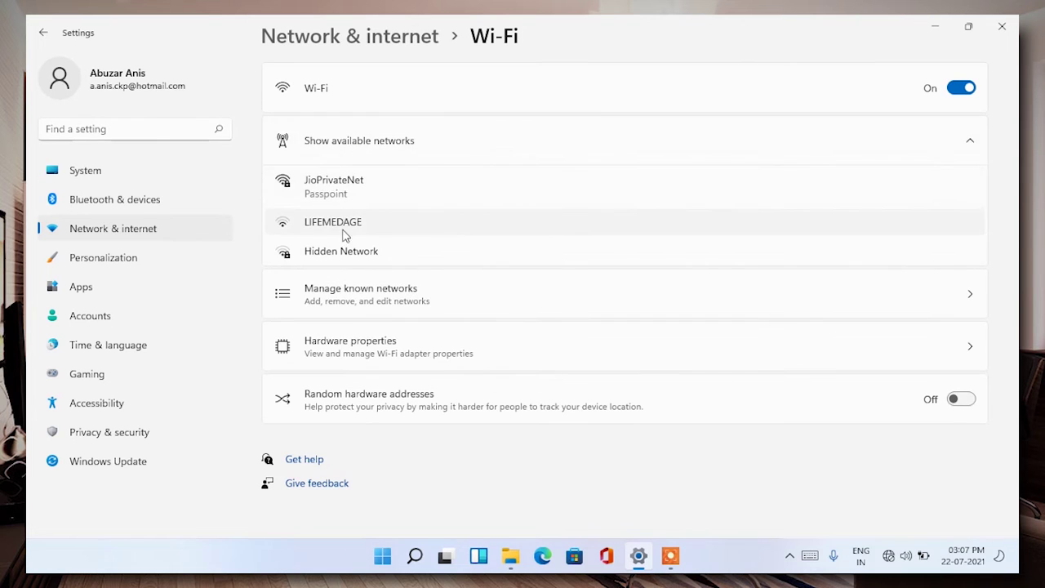
Step: Examine the known Wi-Fi networks and the first network's properties, and return to the Network & internet page
click(336, 294)
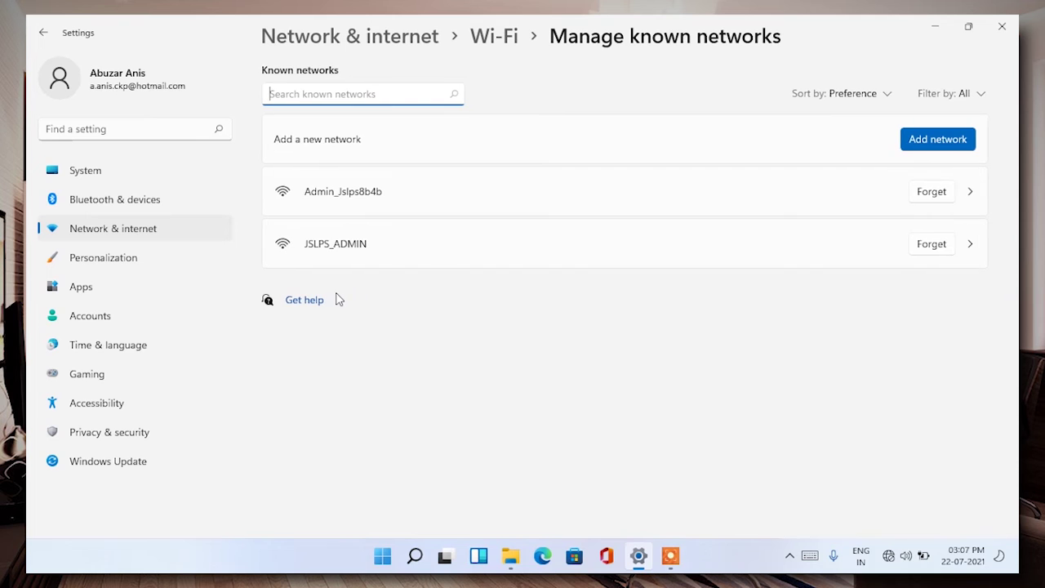
key(alt+Left)
click(384, 200)
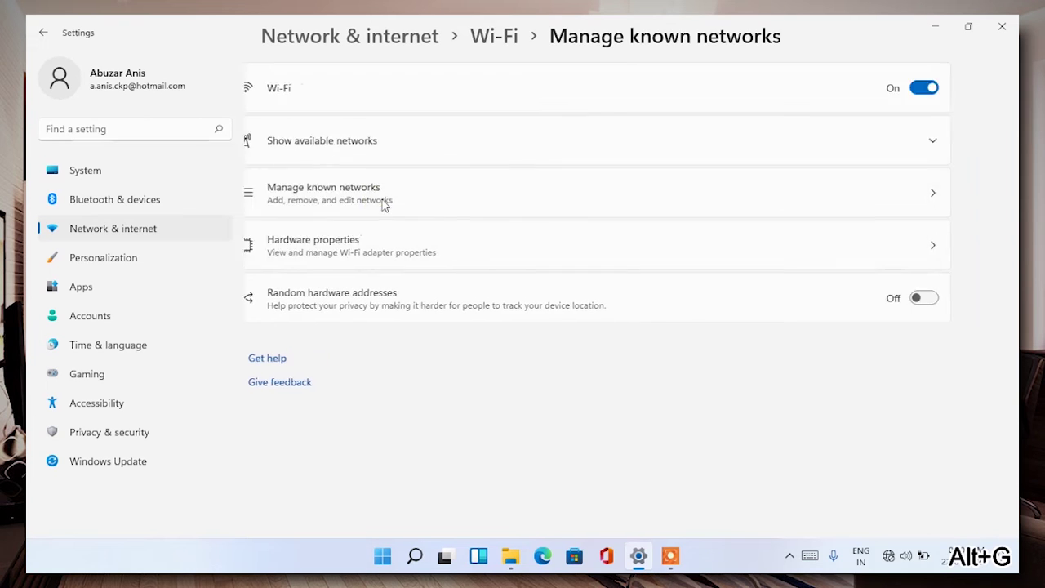
click(971, 196)
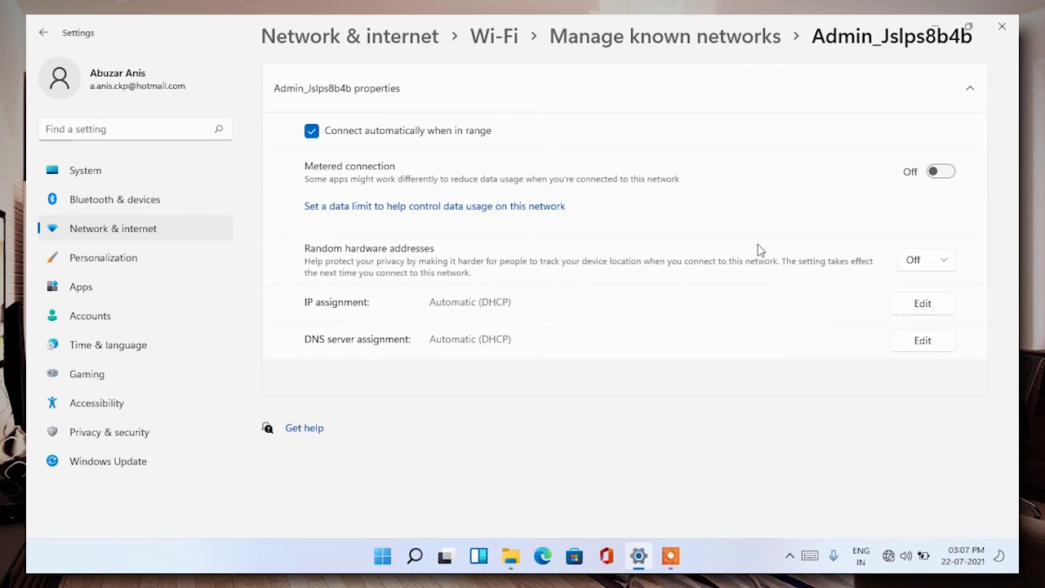
key(alt+Left)
key(alt+Left)
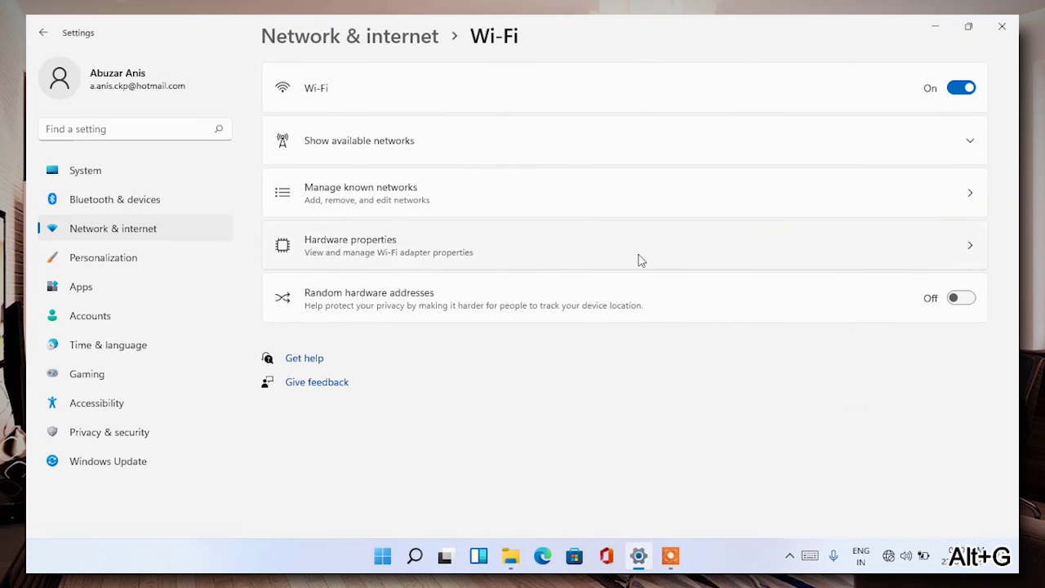
key(alt+Left)
Step: View the Ethernet page, open and cancel adding a VPN connection, and return to Network & internet
click(346, 217)
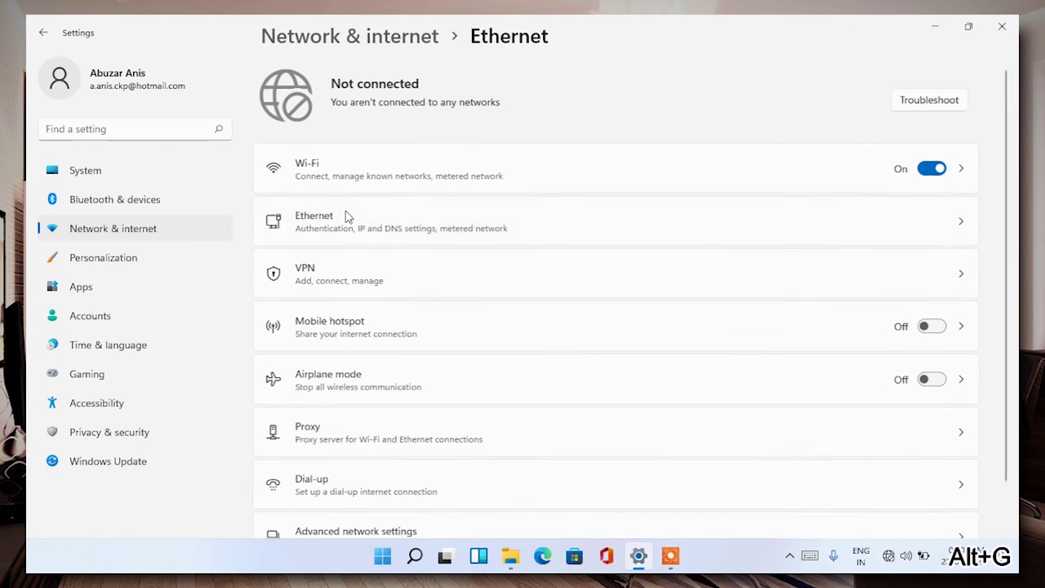
key(alt+Left)
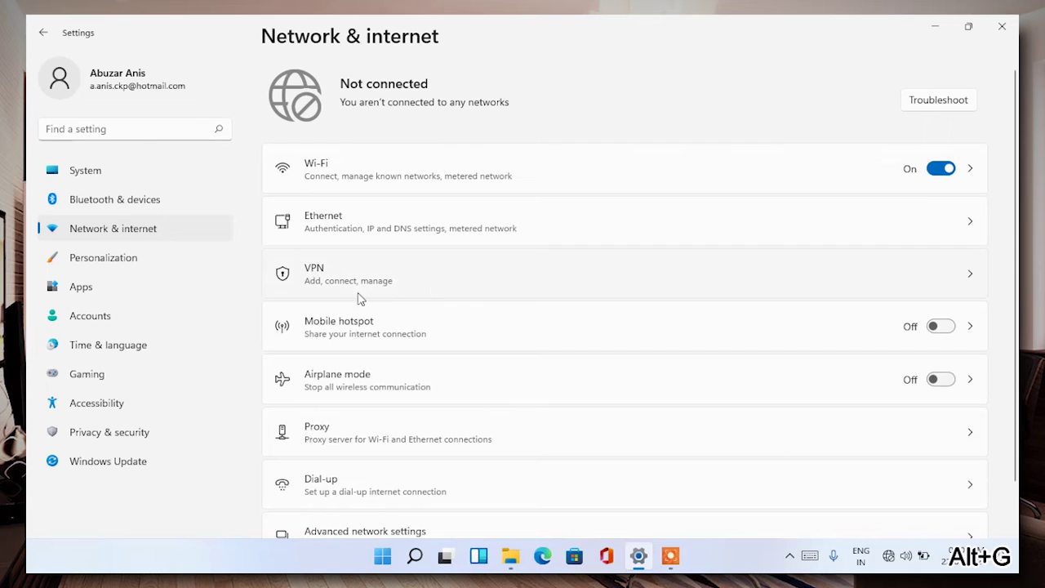
click(353, 285)
click(941, 86)
click(586, 507)
key(alt+Left)
Step: View the Mobile hotspot and Airplane mode settings, returning to the Network & internet page
click(416, 333)
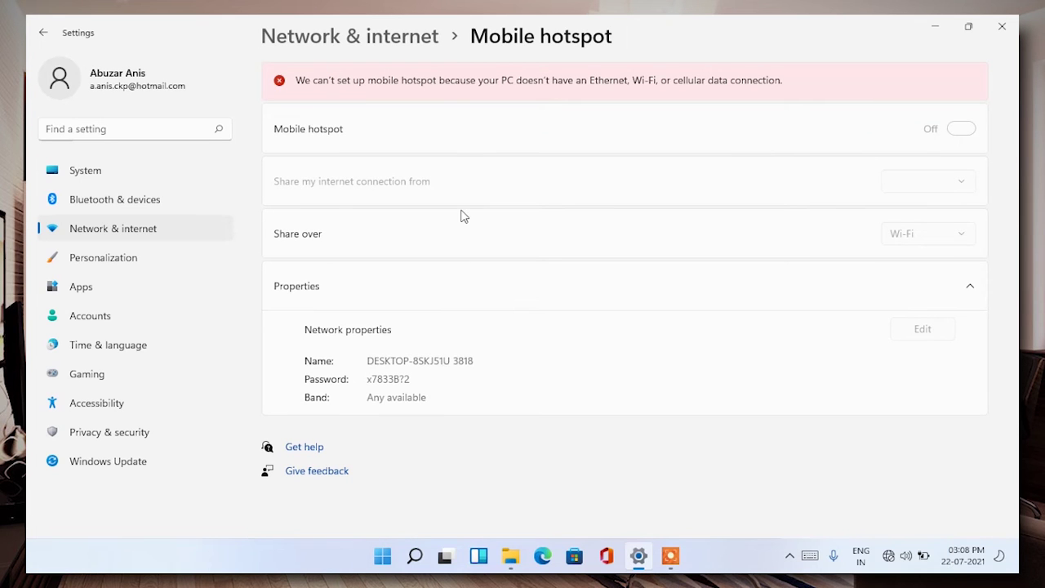
key(alt+Left)
click(448, 369)
key(alt+Left)
key(alt+Left)
Step: View the Proxy and Dial-up settings, returning to the Network & internet page
scroll(448, 369, down, 1)
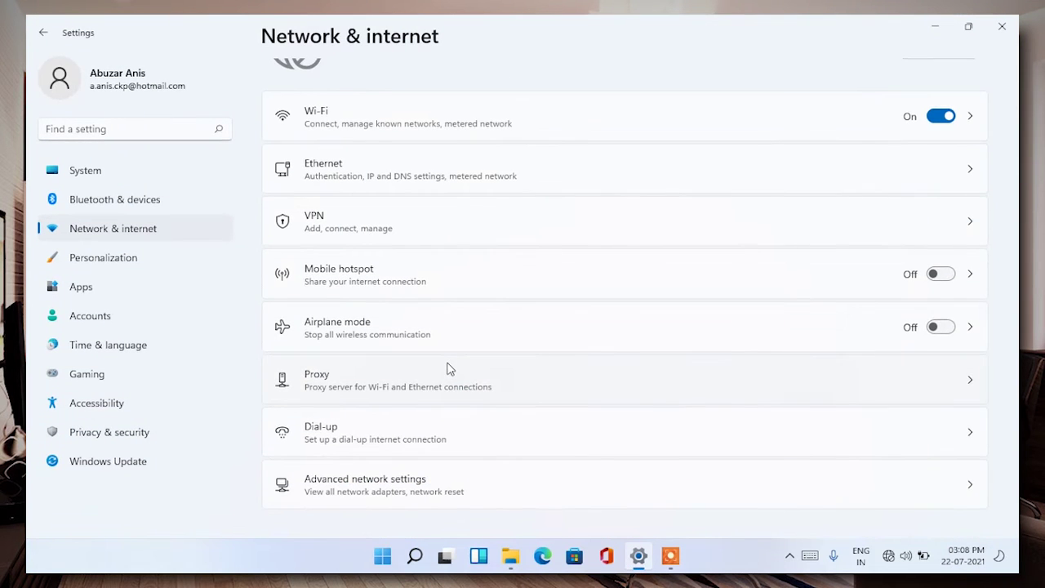
click(448, 369)
key(alt+Left)
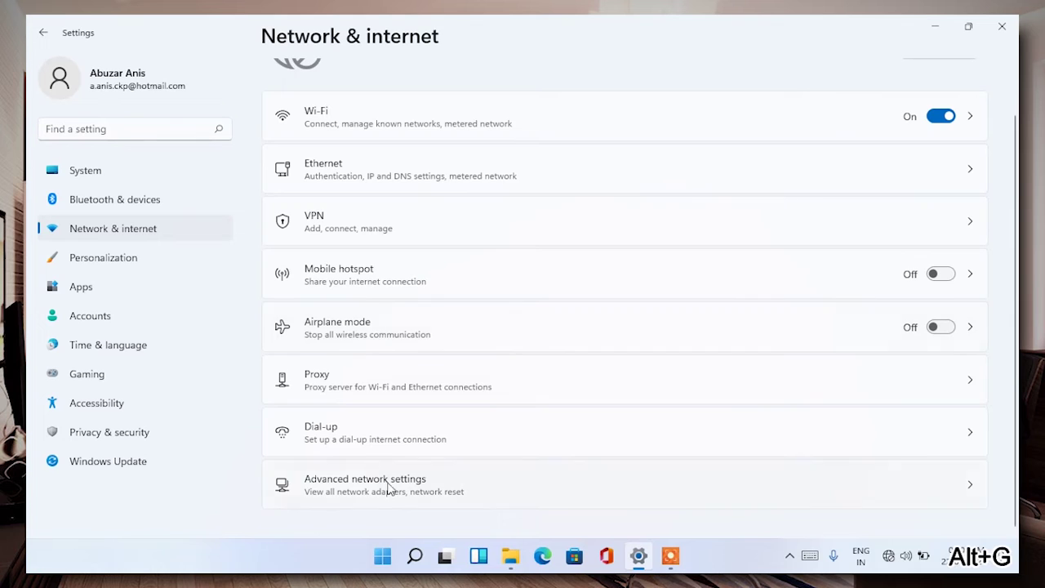
click(365, 443)
key(alt+Left)
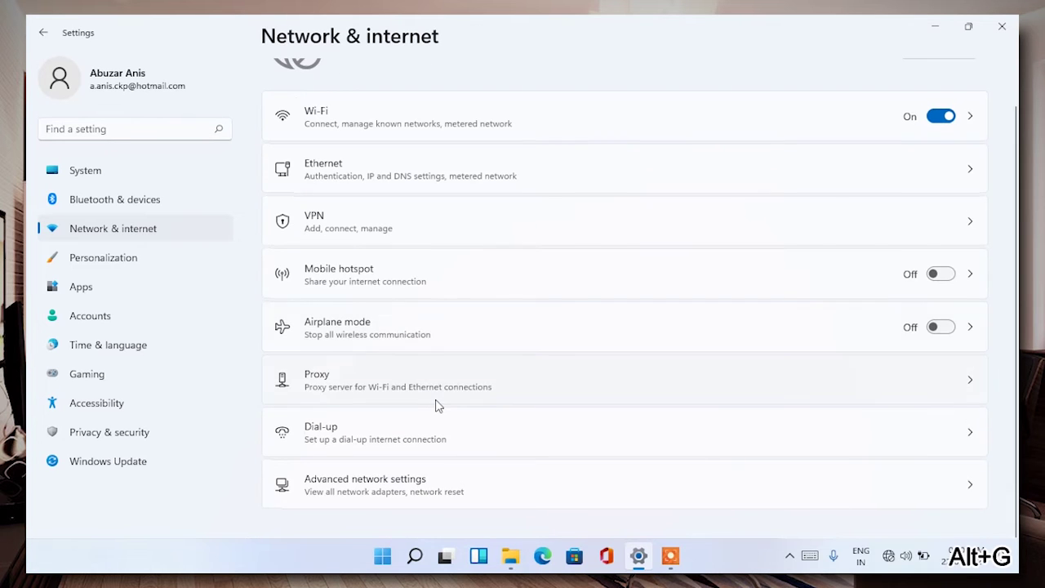
Step: Examine the Wi-Fi adapter details in Advanced network settings, and open and close Windows Firewall
click(359, 493)
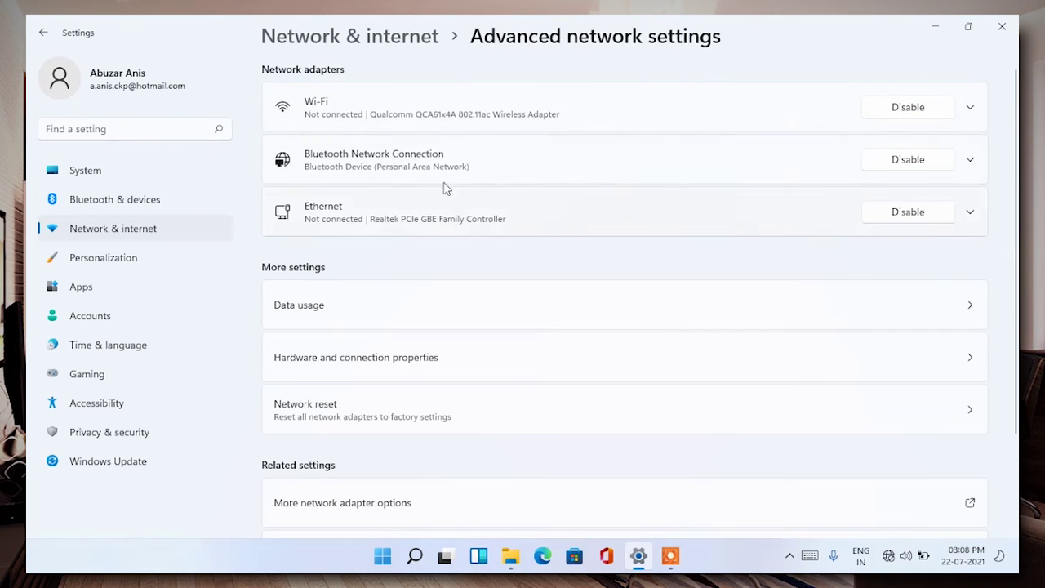
click(970, 107)
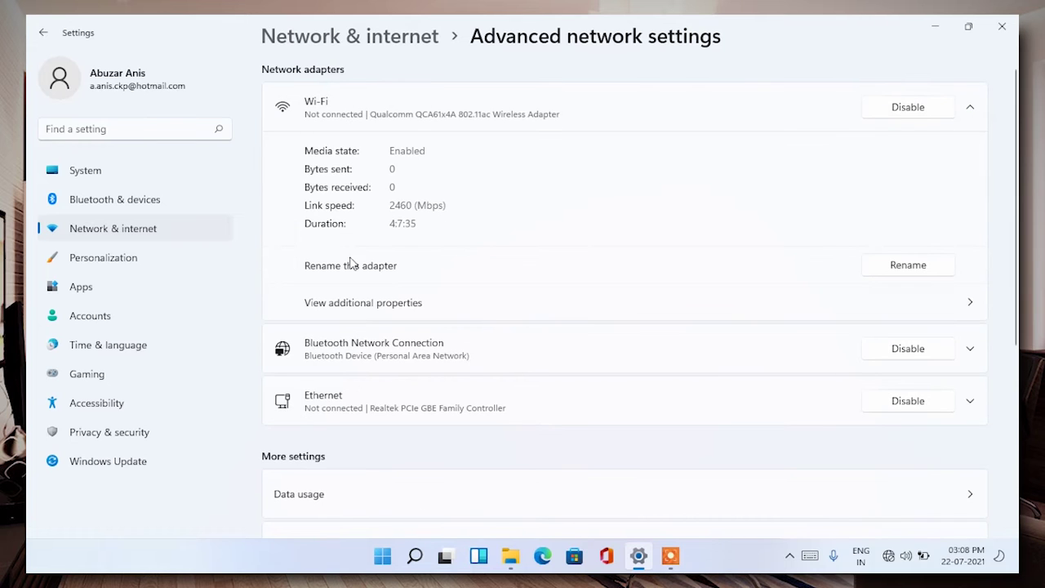
scroll(345, 339, down, 4)
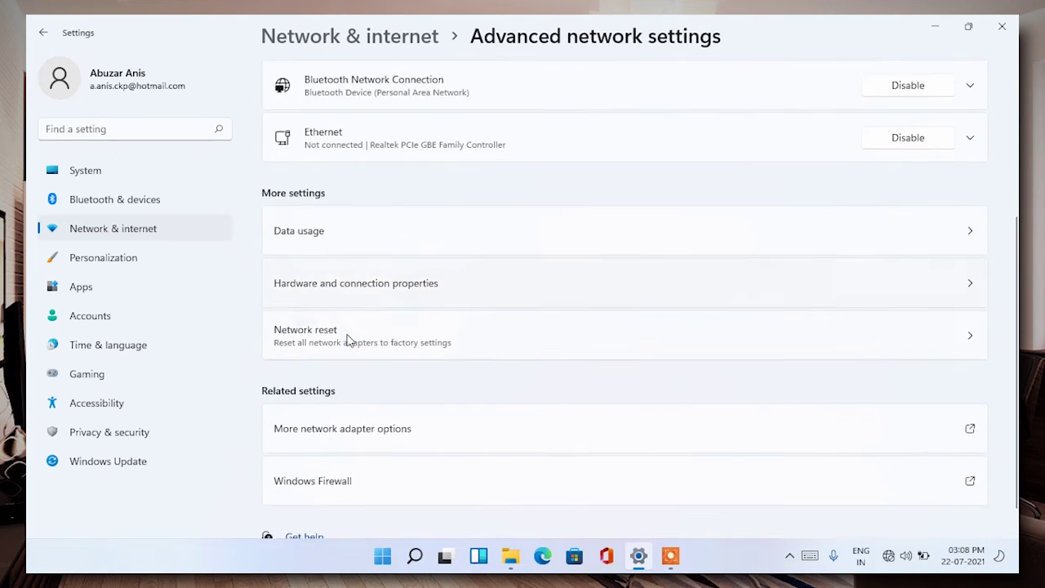
click(346, 434)
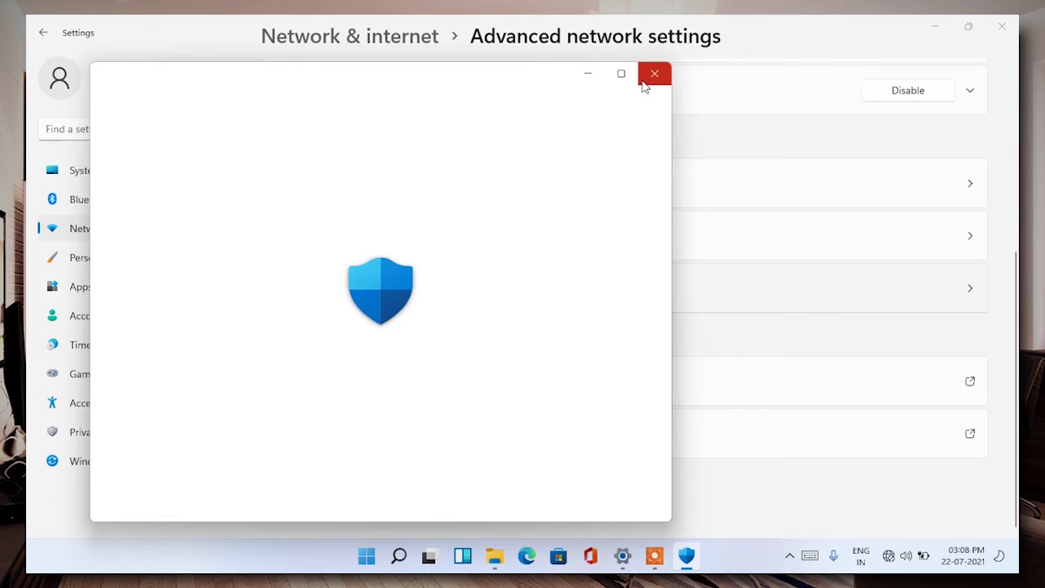
click(654, 75)
key(alt+Left)
Step: Look through the Personalization settings and examine the Background page's options
click(95, 255)
scroll(345, 313, down, 2)
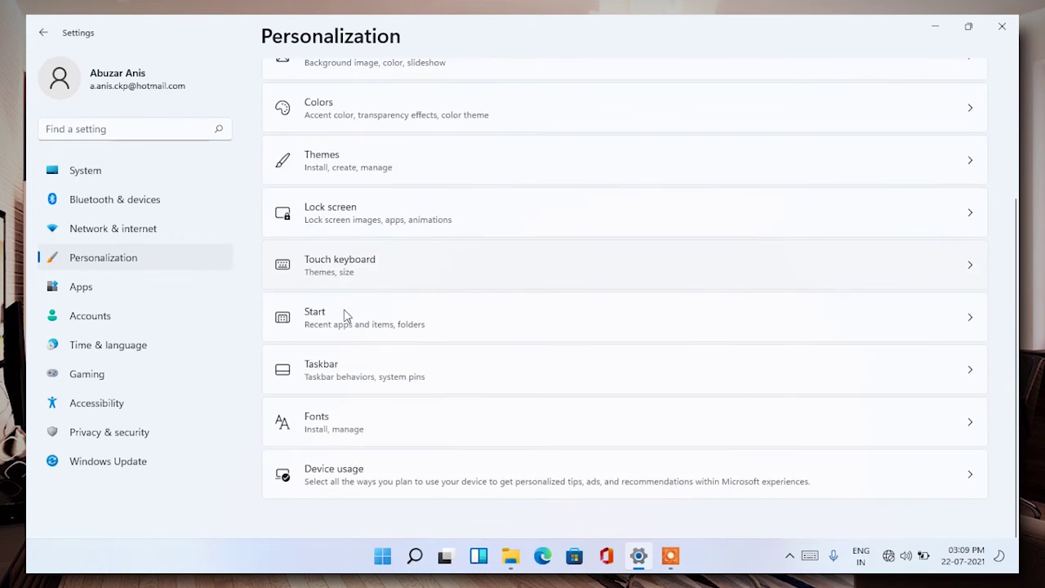
scroll(343, 306, up, 2)
click(330, 204)
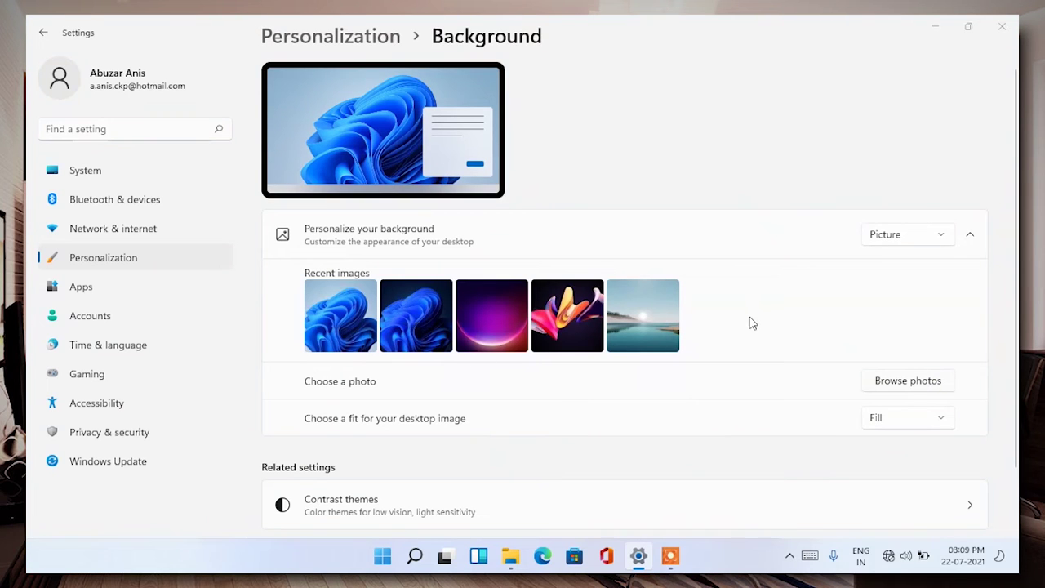
scroll(441, 363, down, 1)
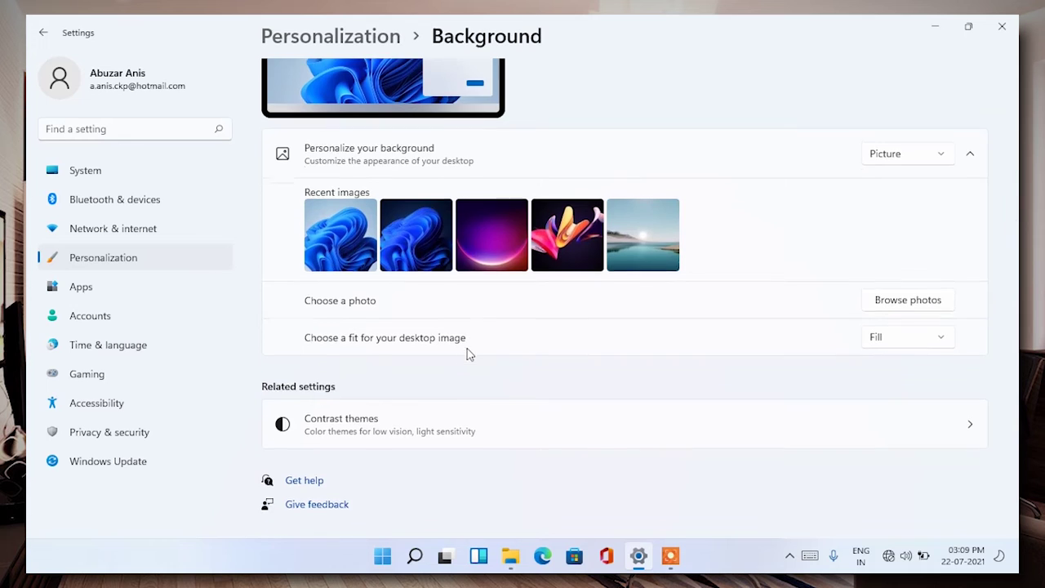
Step: Examine the Contrast themes and Themes pages from the related settings, and return to the Background page
click(588, 429)
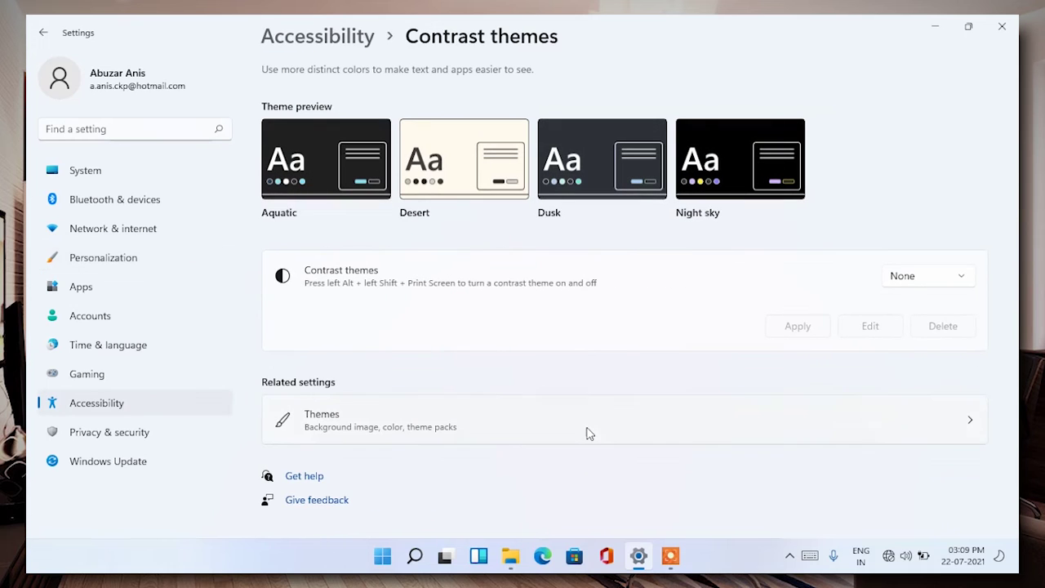
click(418, 429)
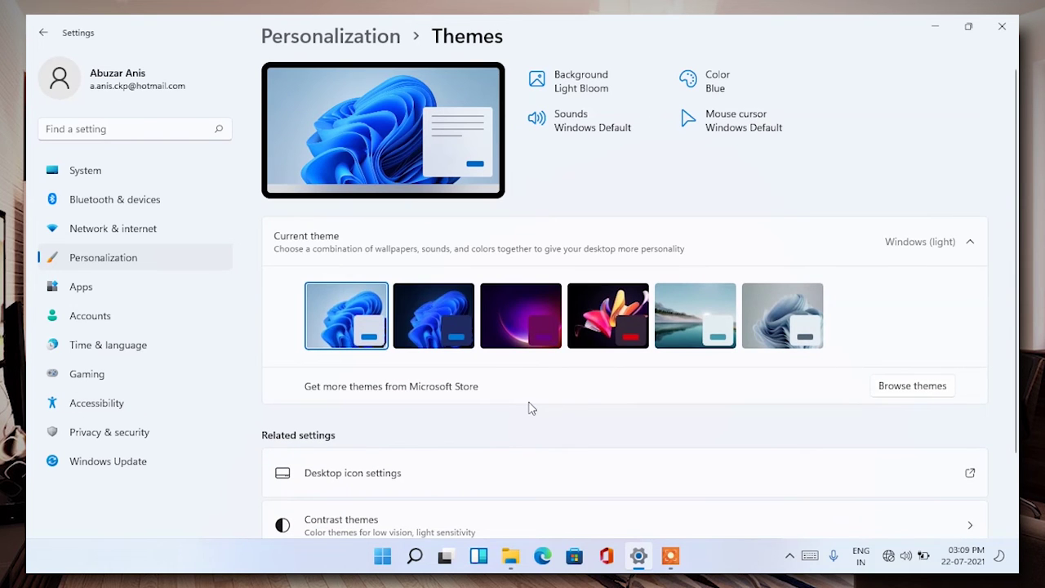
scroll(569, 396, down, 1)
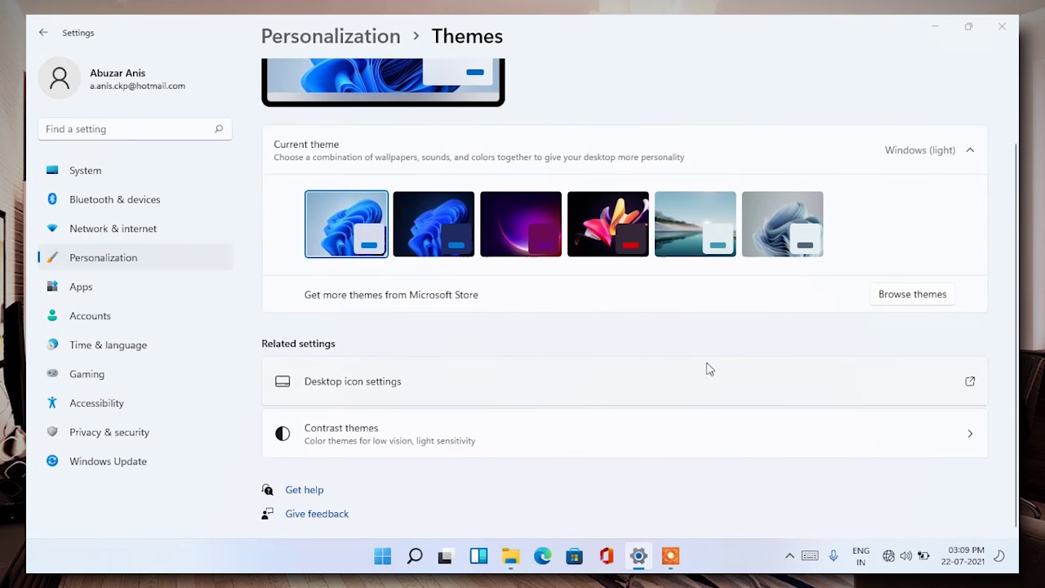
click(707, 369)
click(325, 425)
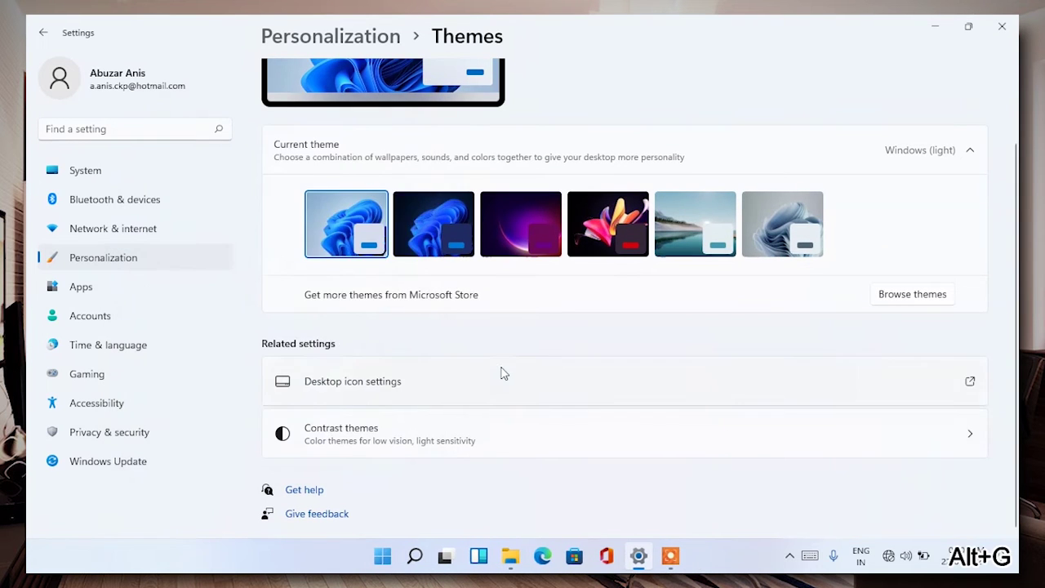
key(alt+Left)
key(alt+Left)
scroll(501, 373, down, 1)
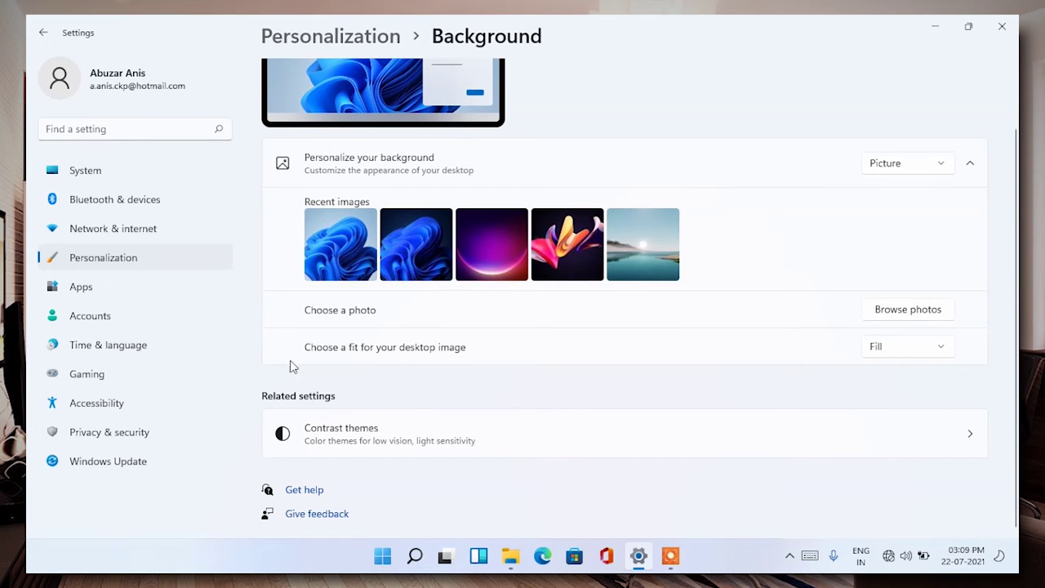
Step: Open Apps & features in the Apps settings and look through the list of installed apps
click(90, 287)
click(343, 98)
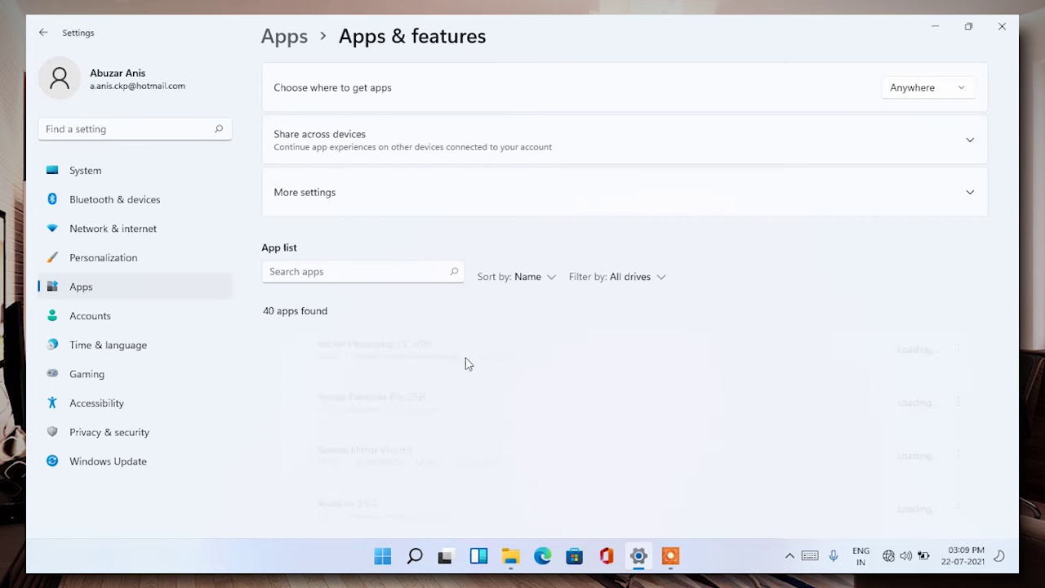
scroll(467, 364, down, 1)
scroll(467, 364, down, 10)
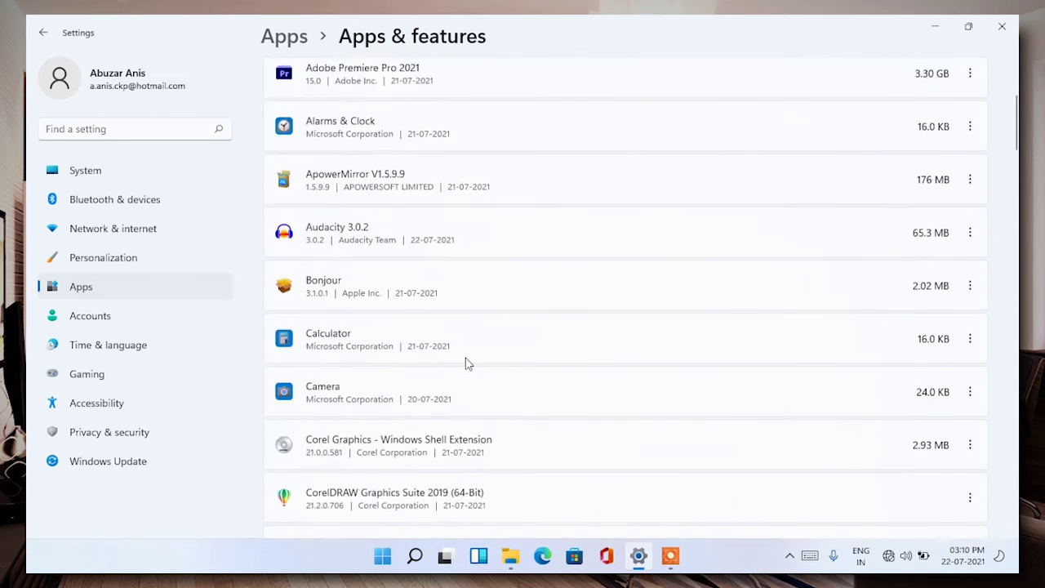
scroll(467, 363, up, 12)
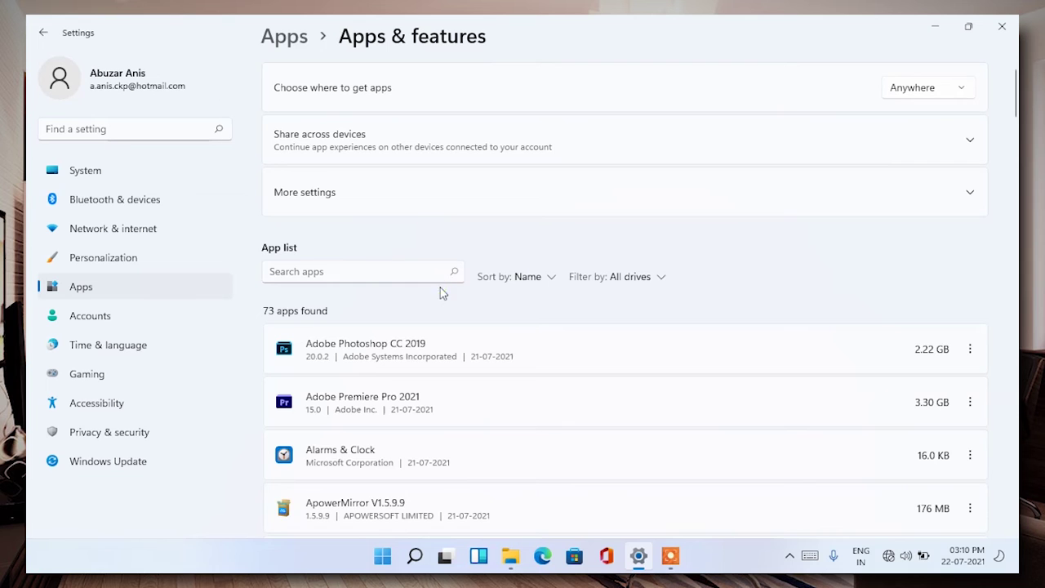
Step: Expand the More settings and Share across devices options, and return to the Apps page
click(345, 191)
click(339, 140)
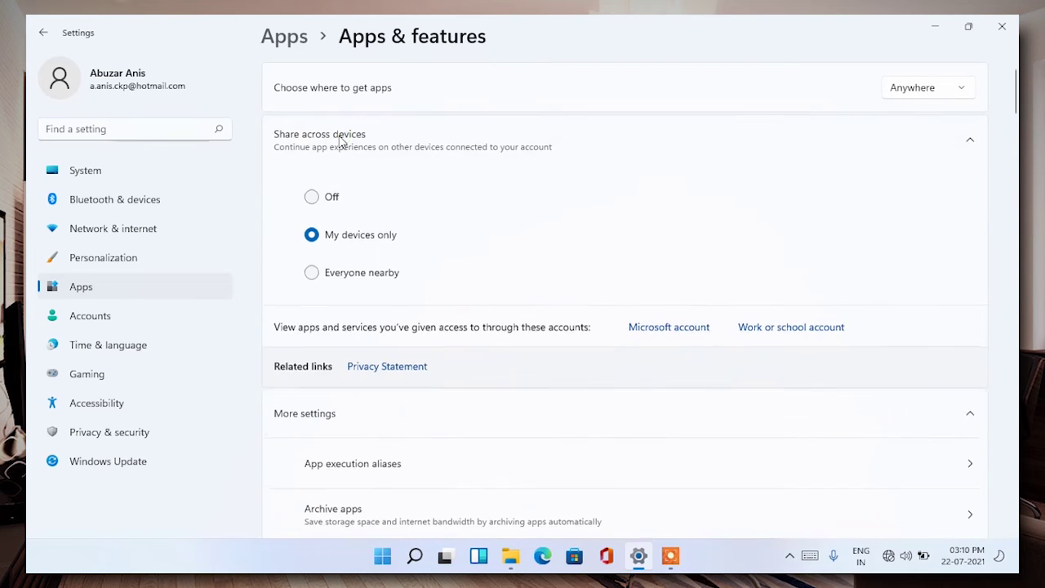
key(alt+Left)
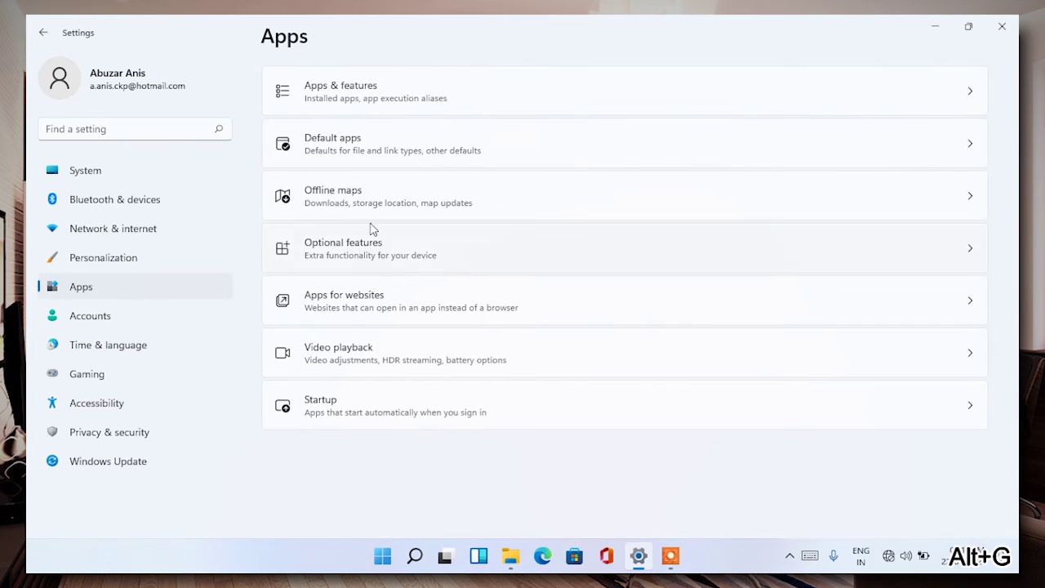
Step: Open the Your info page in the Accounts settings
click(111, 324)
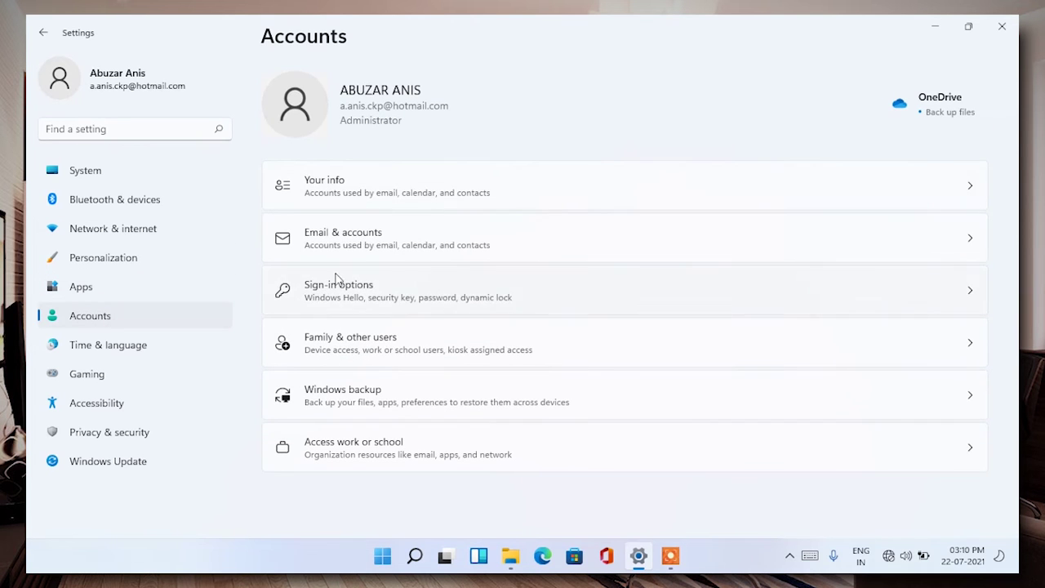
click(325, 200)
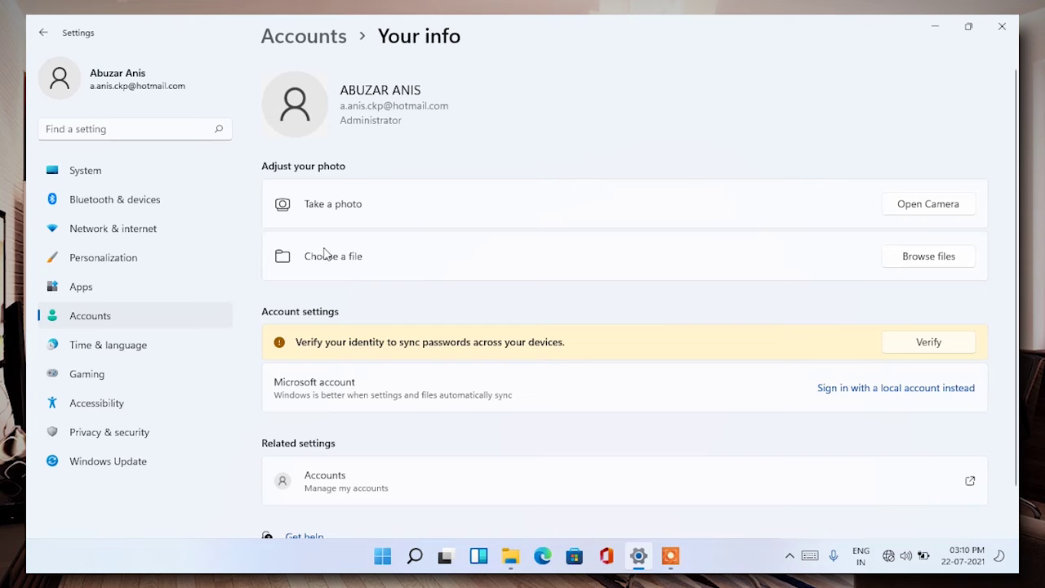
Step: Look through the rest of the Your info page, and view the Time & language and Gaming settings
scroll(408, 362, down, 1)
key(alt+Left)
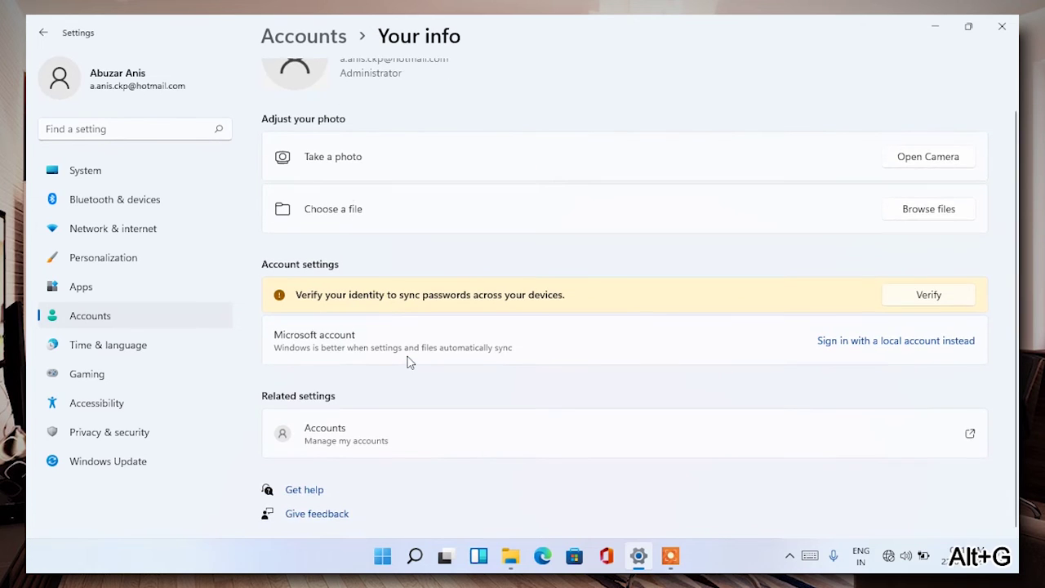
click(131, 344)
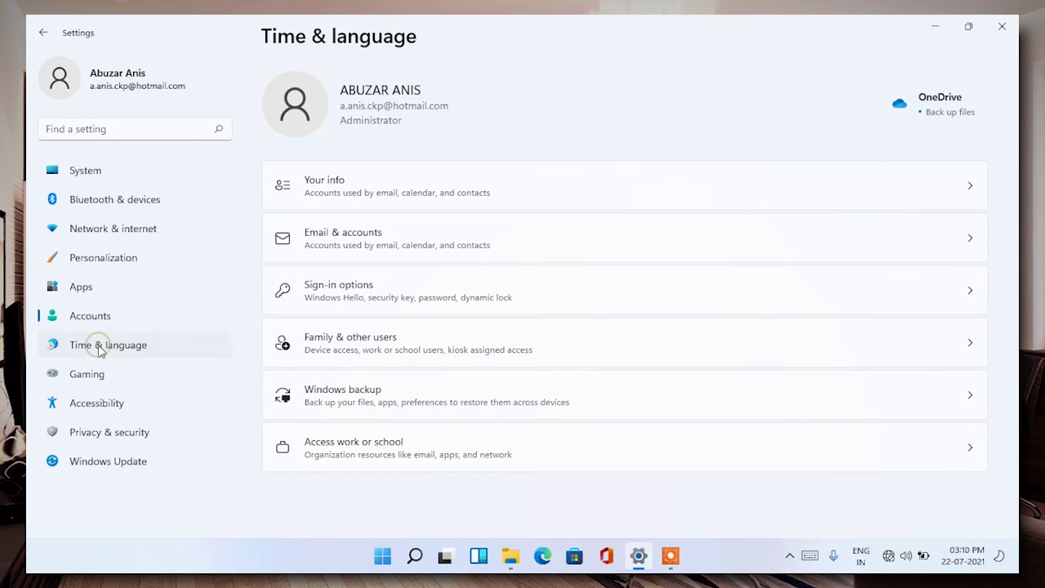
click(102, 374)
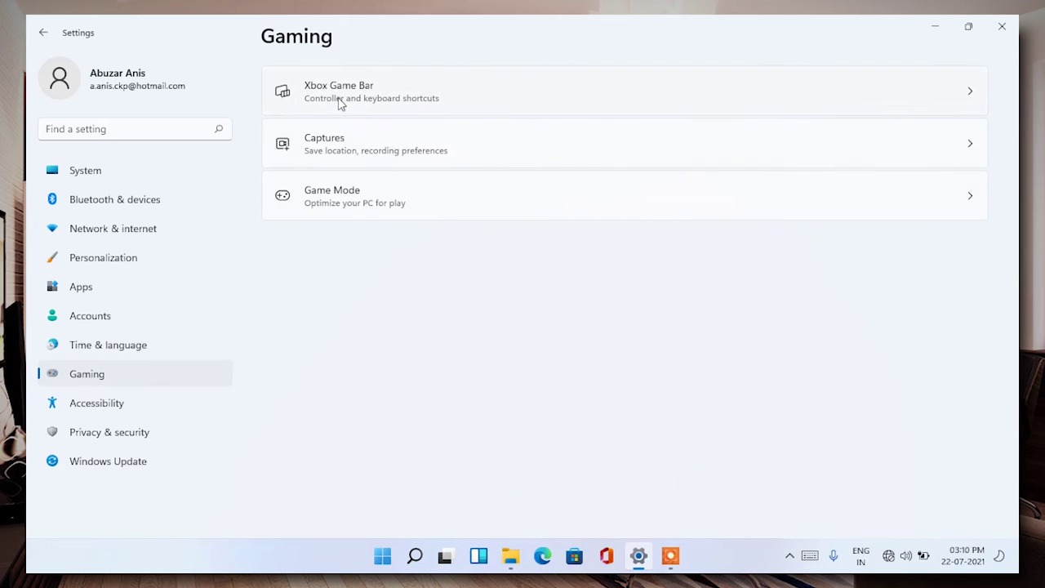
Step: Examine the Xbox Game Bar page and its related Graphics settings, and return to the Gaming page
click(339, 106)
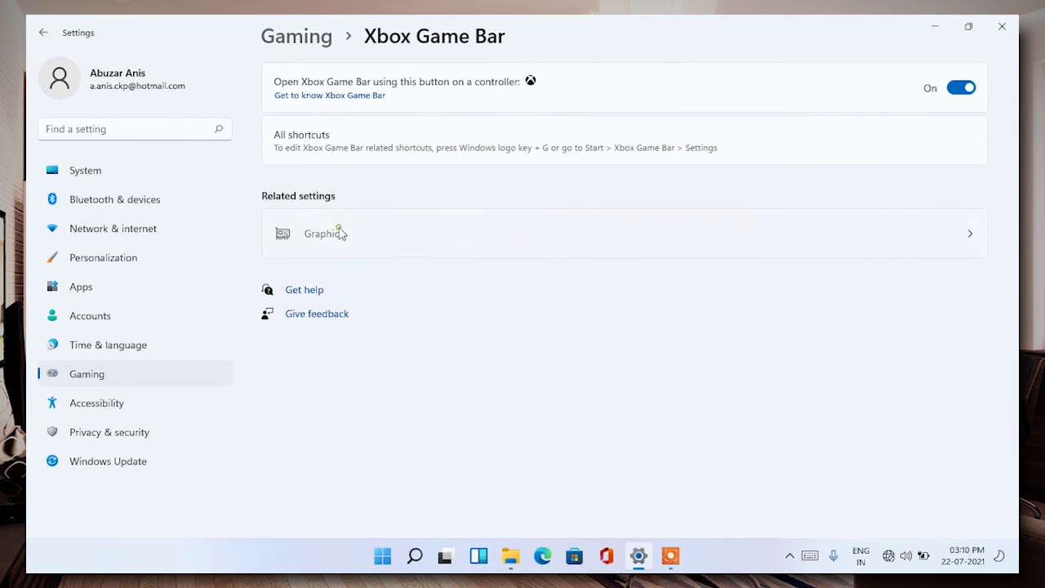
click(341, 234)
key(alt+Left)
key(alt+Left)
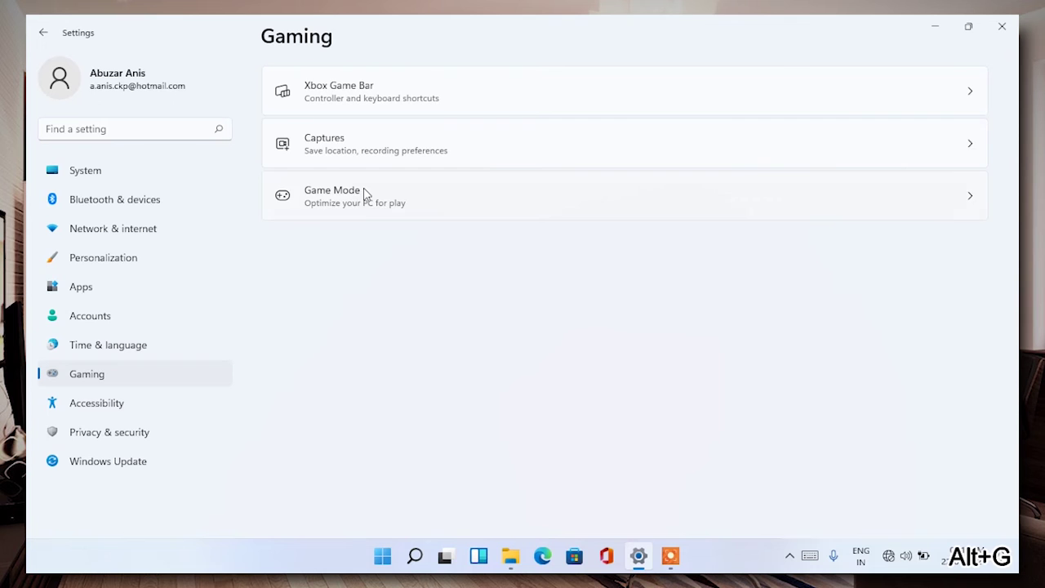
Step: Examine the recording preferences on the Captures page and return to the Gaming page
click(371, 152)
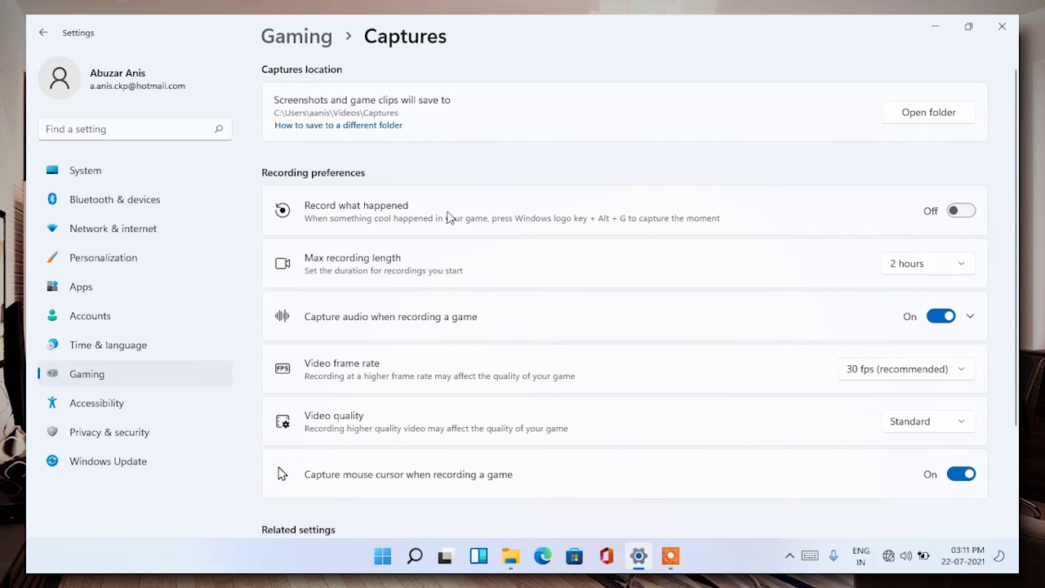
scroll(457, 245, down, 3)
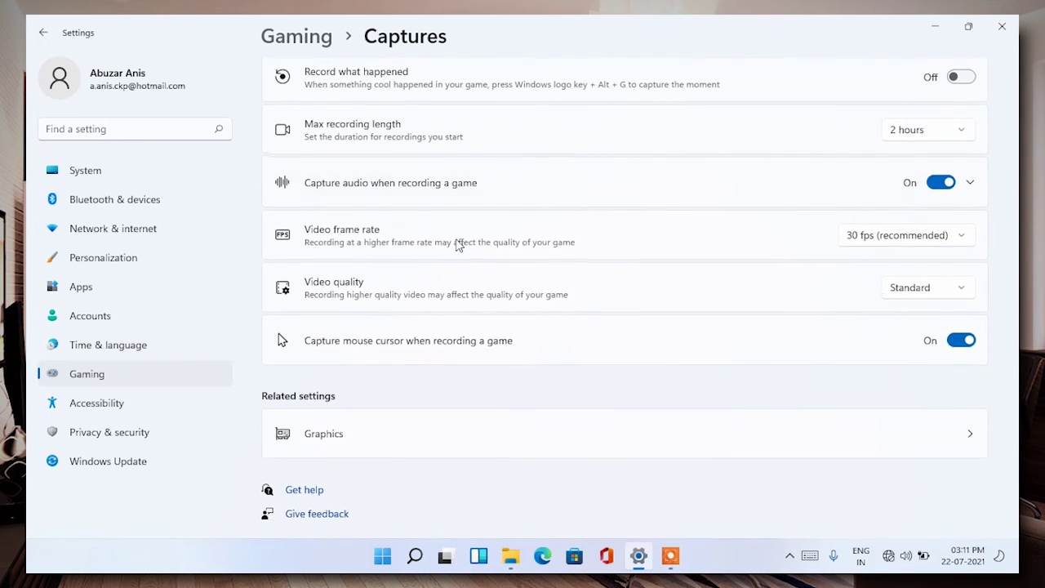
key(alt+Left)
Step: Open Text size in the Accessibility settings and try out the text size slider without applying a change
click(112, 403)
click(385, 112)
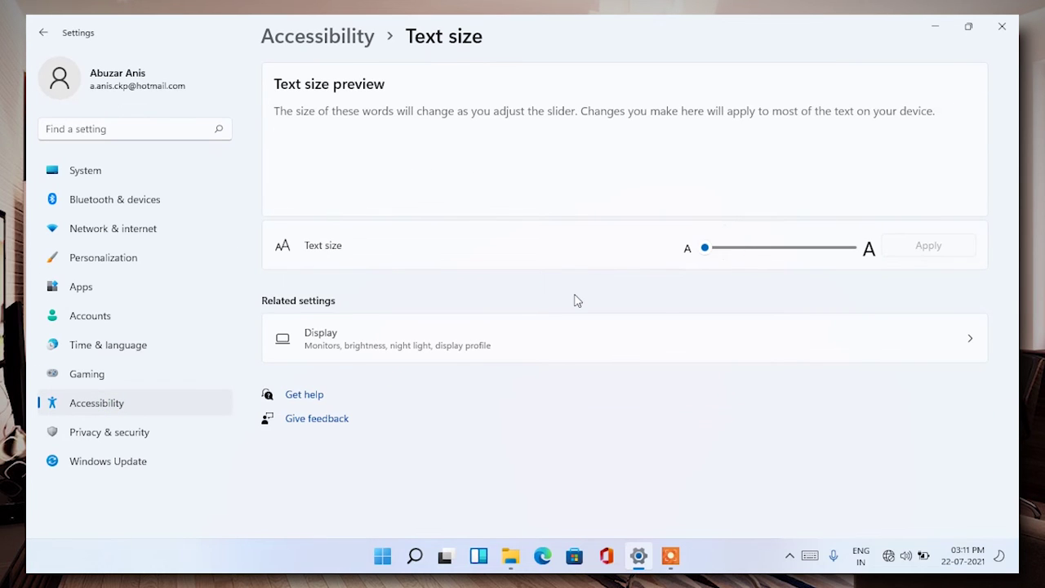
drag(706, 247, 615, 283)
Step: Open the related Display settings from the Text size page and raise the display brightness slightly
click(343, 335)
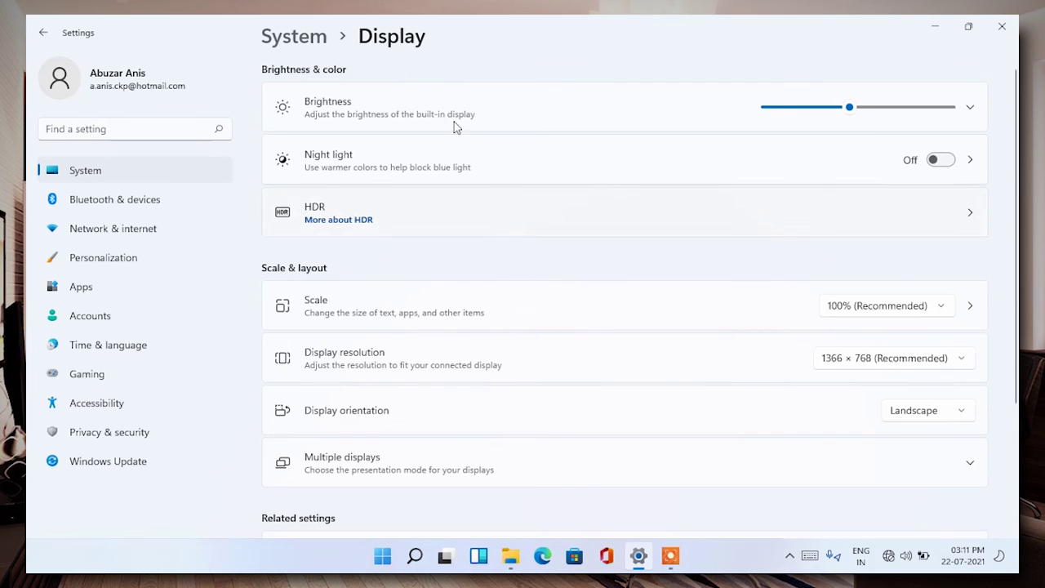
mouse_move(852, 107)
mouse_down()
mouse_move(837, 107)
mouse_move(917, 109)
mouse_move(863, 114)
mouse_up()
Step: Examine the HDR page, return to the Display page and look through the Scale & layout options
click(454, 222)
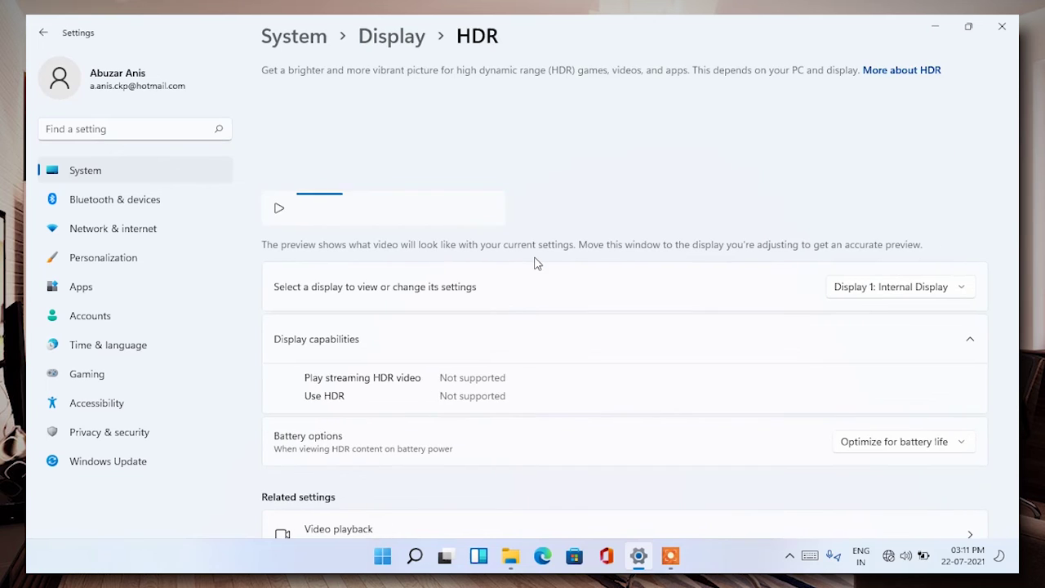
key(alt+Left)
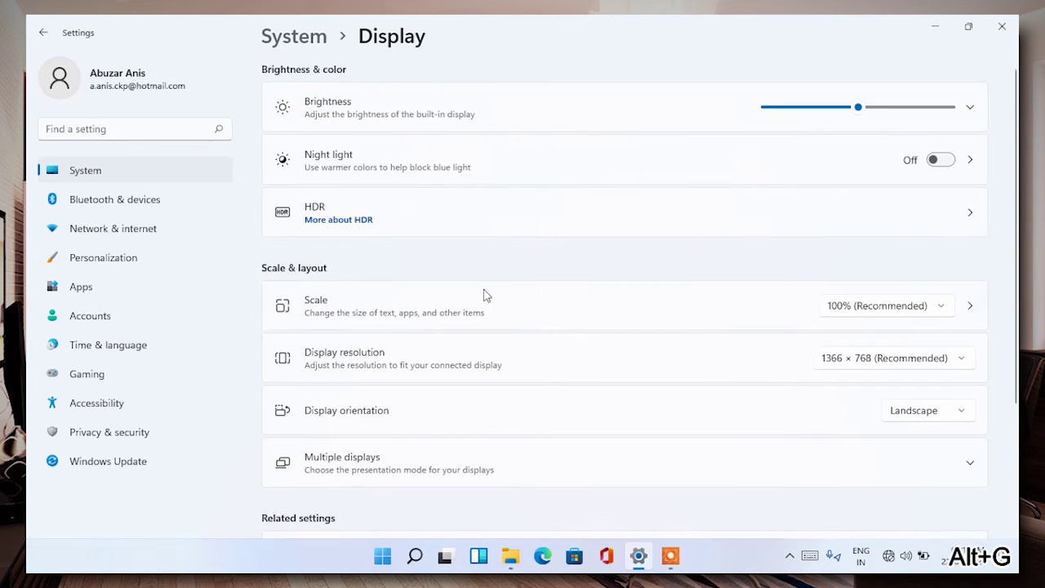
click(867, 315)
scroll(710, 319, down, 2)
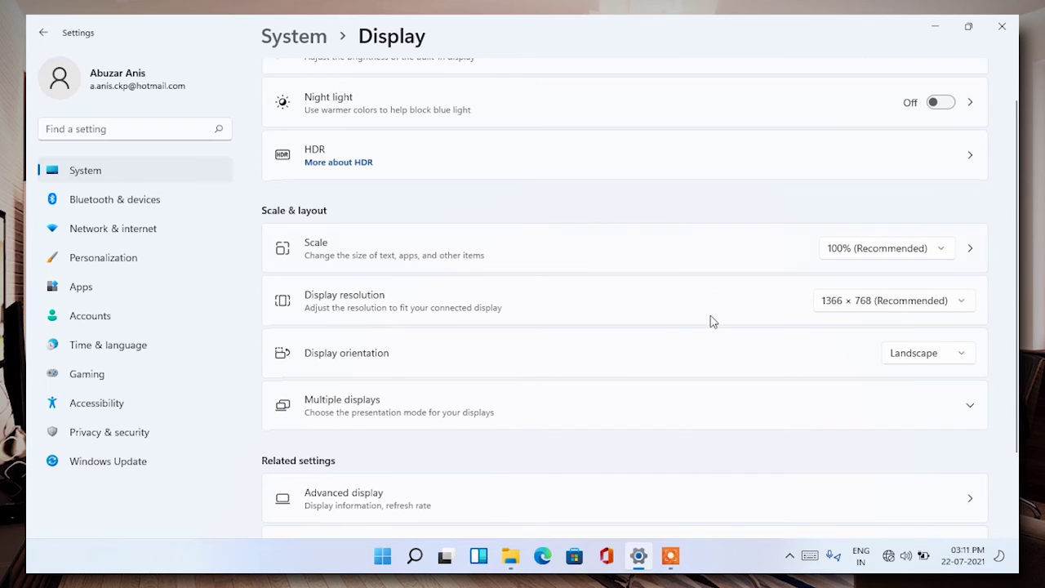
scroll(759, 314, down, 2)
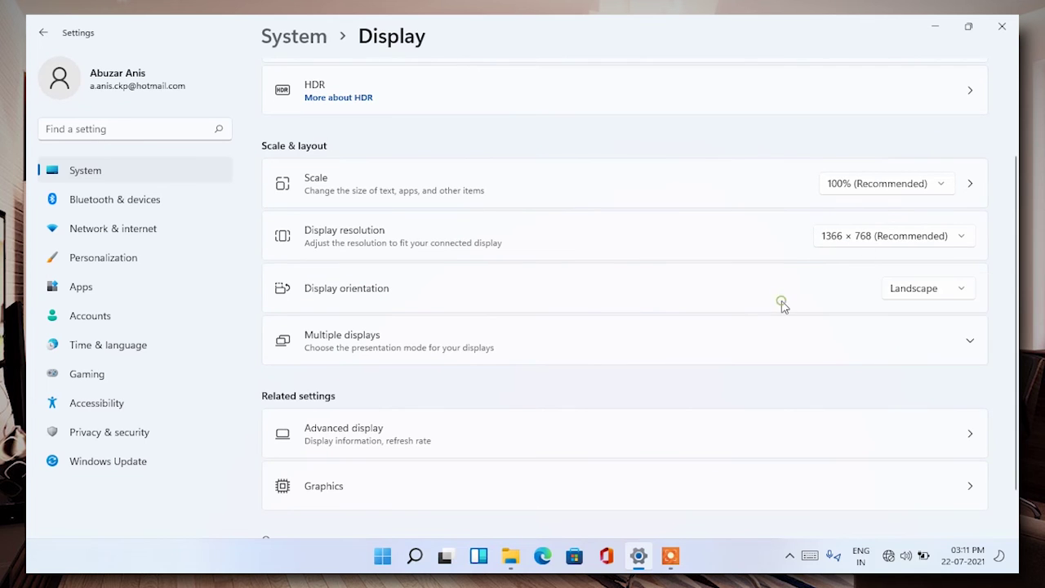
Step: Expand the Multiple displays options, open Advanced display, and return to the Display page
scroll(751, 296, down, 2)
click(749, 297)
scroll(750, 298, down, 4)
click(522, 386)
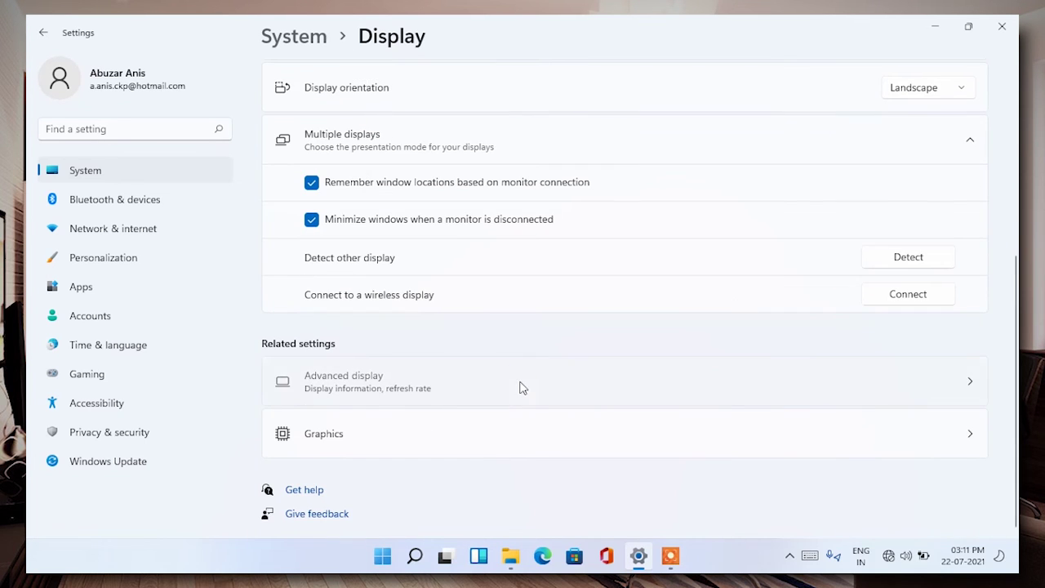
key(alt+g)
key(alt+Left)
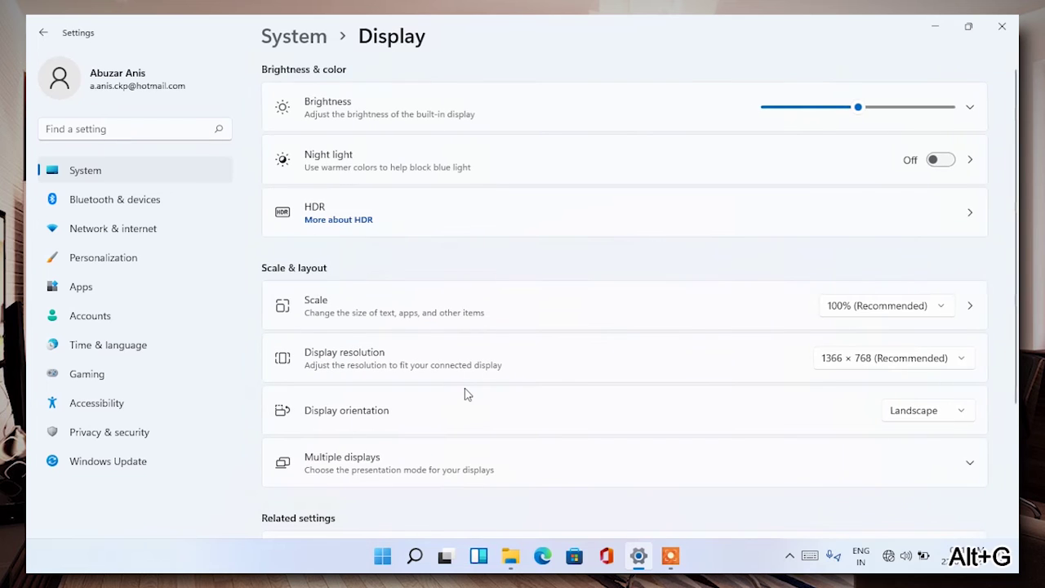
Step: Go back from the Display page through Text size to the main Accessibility page
key(super+Tab)
key(Escape)
key(alt+Left)
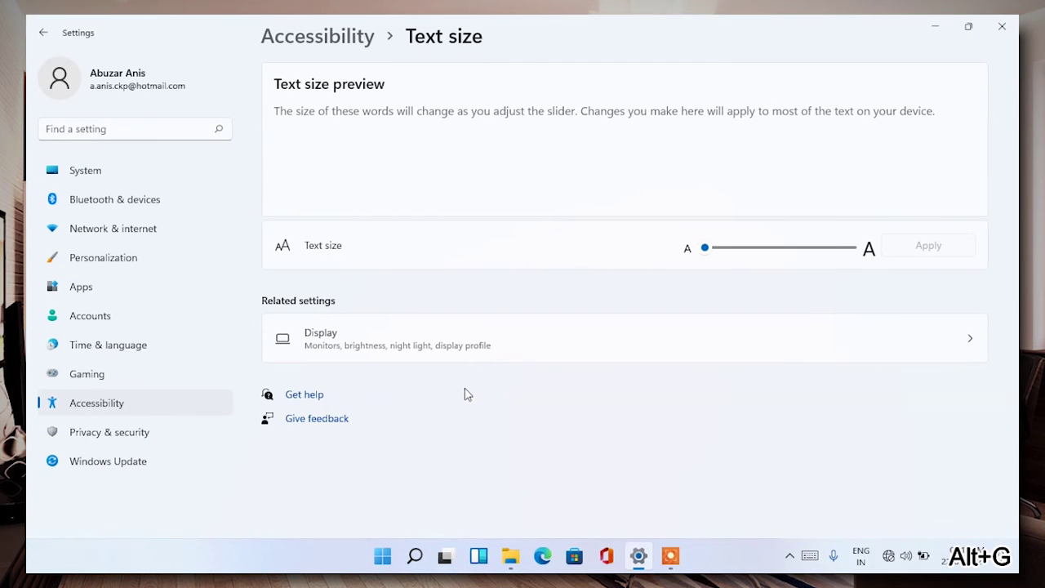
key(alt+Left)
Step: Turn on Always show scrollbars in Visual effects, check the Accessibility page, and turn the option off again
click(323, 174)
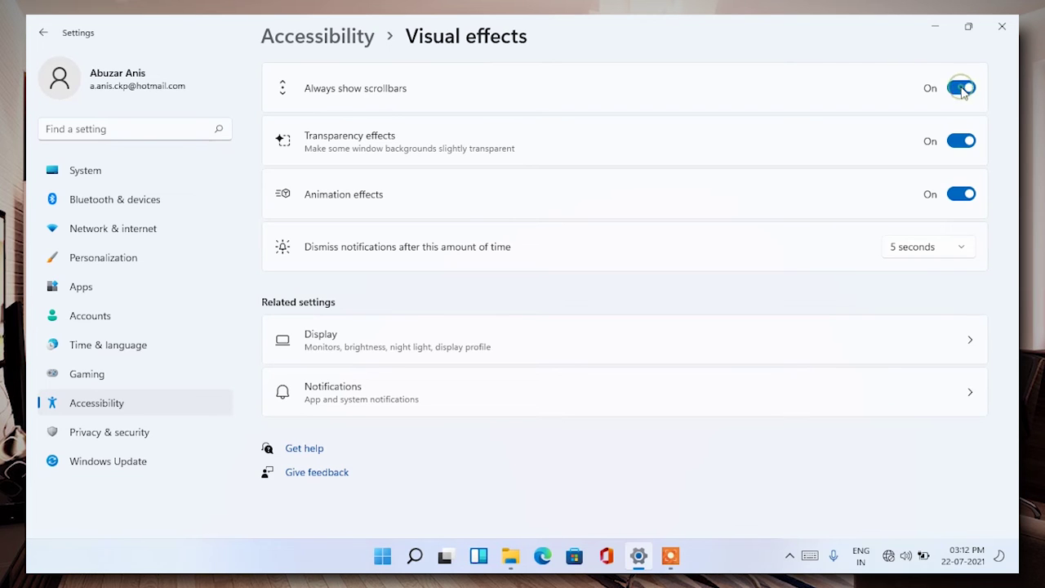
key(alt+Left)
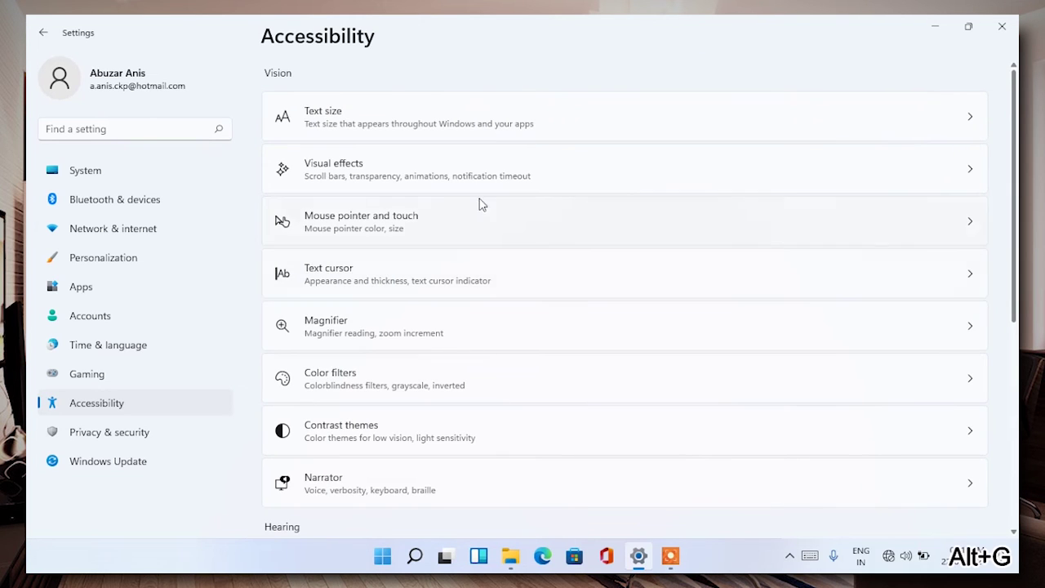
click(445, 175)
click(946, 88)
key(alt+Left)
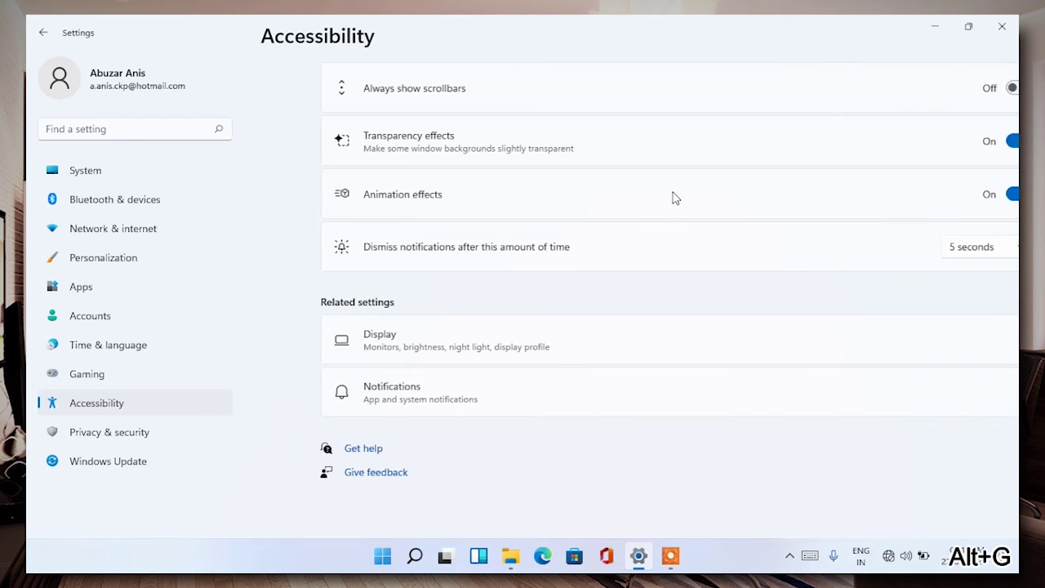
click(490, 186)
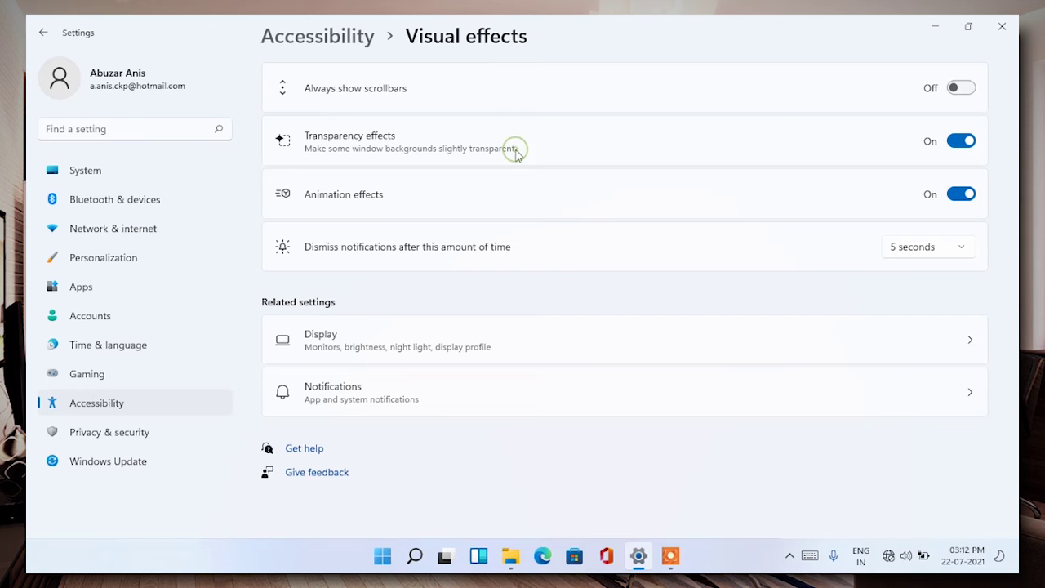
Step: Turn off Animation effects and Transparency effects, and open and close the Start menu to check the difference
click(960, 195)
click(961, 140)
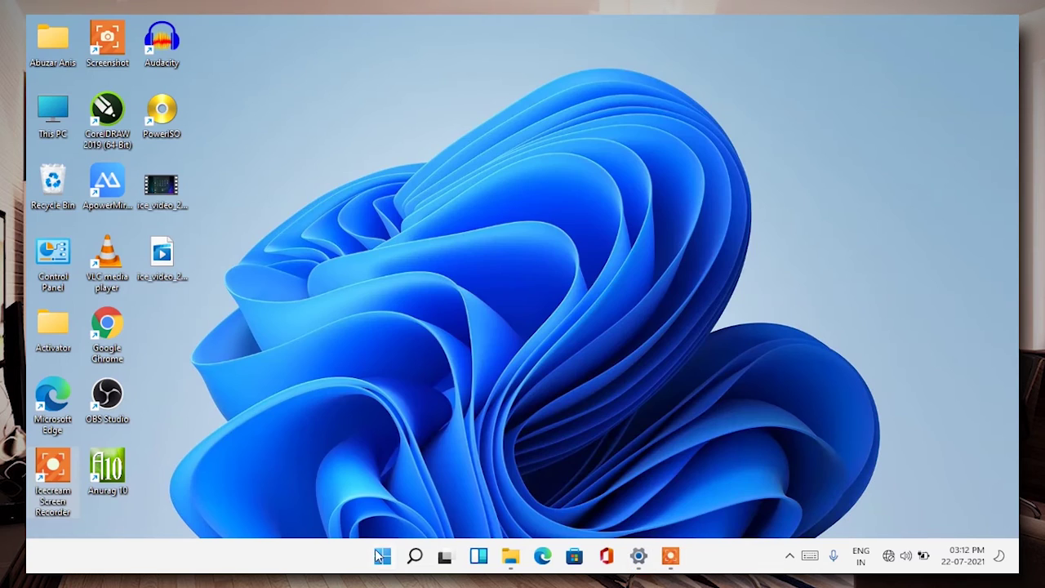
click(379, 561)
click(378, 561)
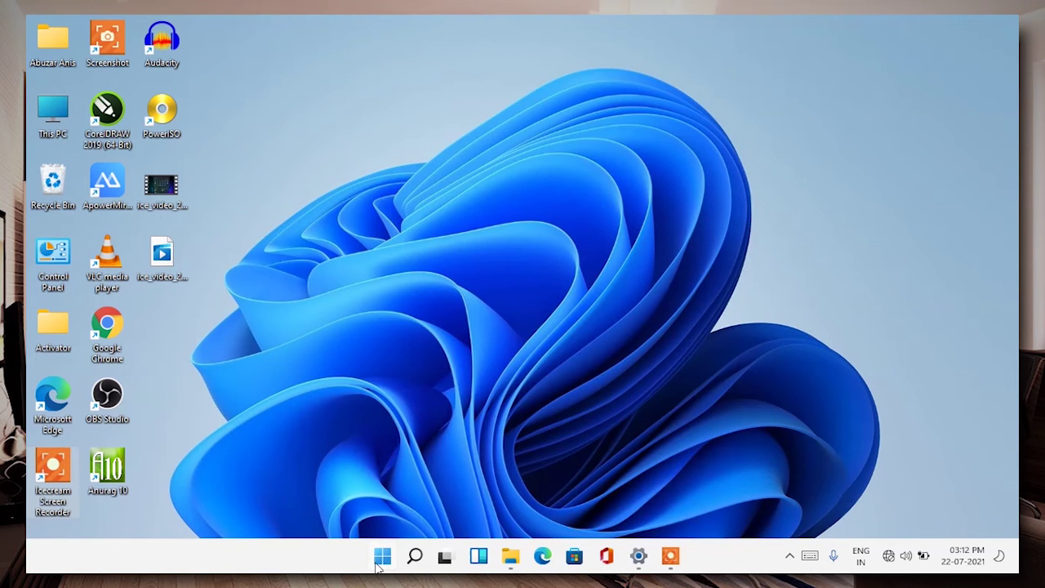
Step: Open New Volume (E:) from This PC and view the Anurag 10.0 and Audiocity folders to check window behavior
double_click(35, 128)
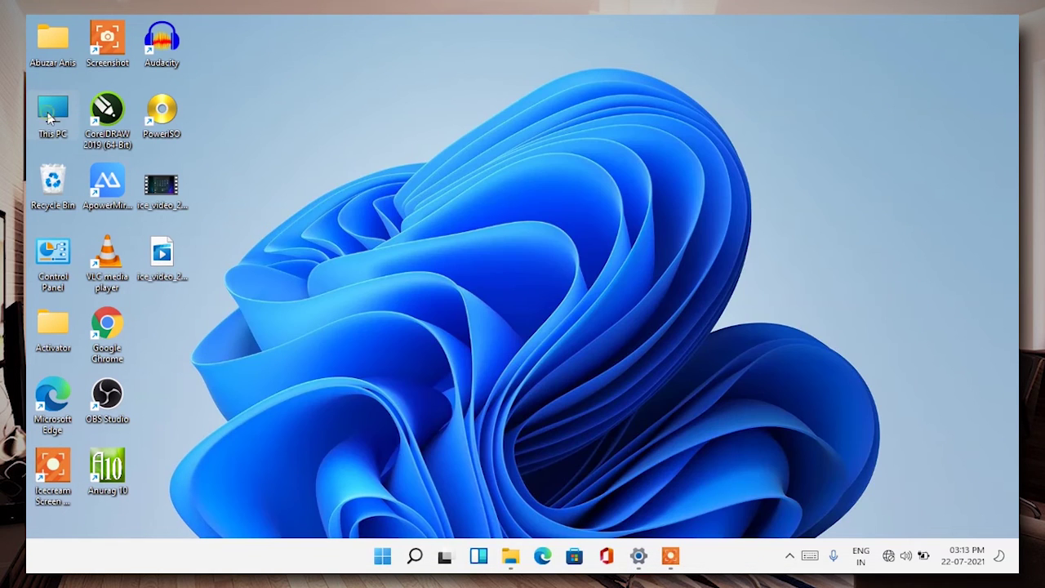
double_click(47, 118)
double_click(408, 418)
double_click(547, 229)
key(alt+Left)
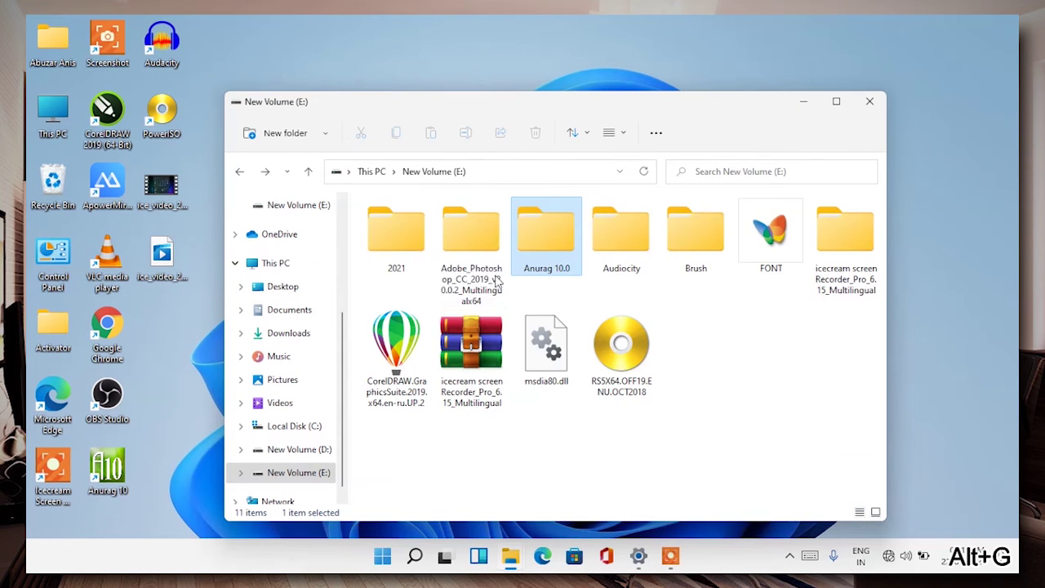
double_click(625, 232)
key(alt+Left)
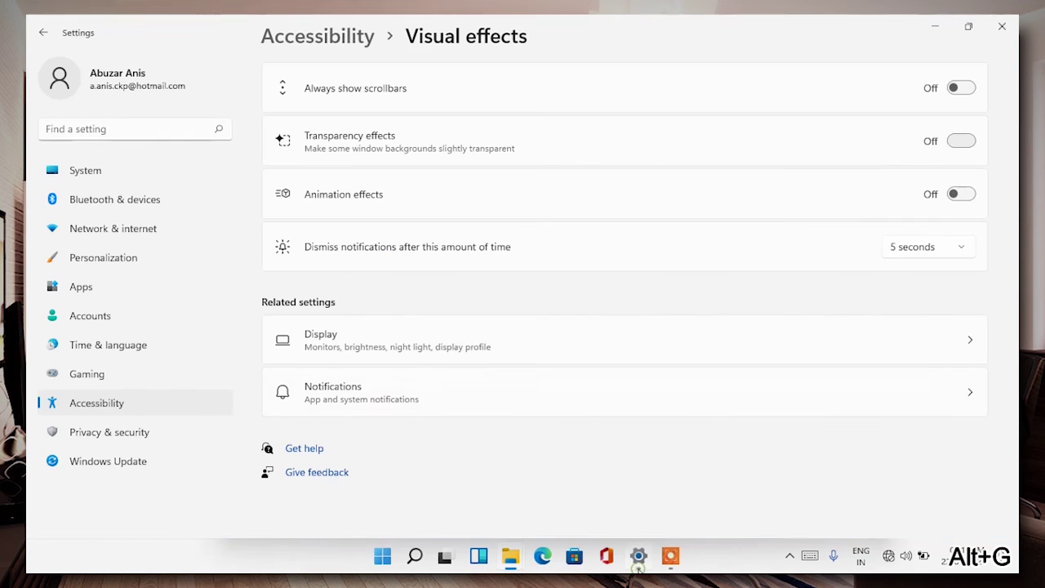
Step: Return to the Visual effects settings and turn Transparency effects and Animation effects back on
click(962, 140)
click(964, 198)
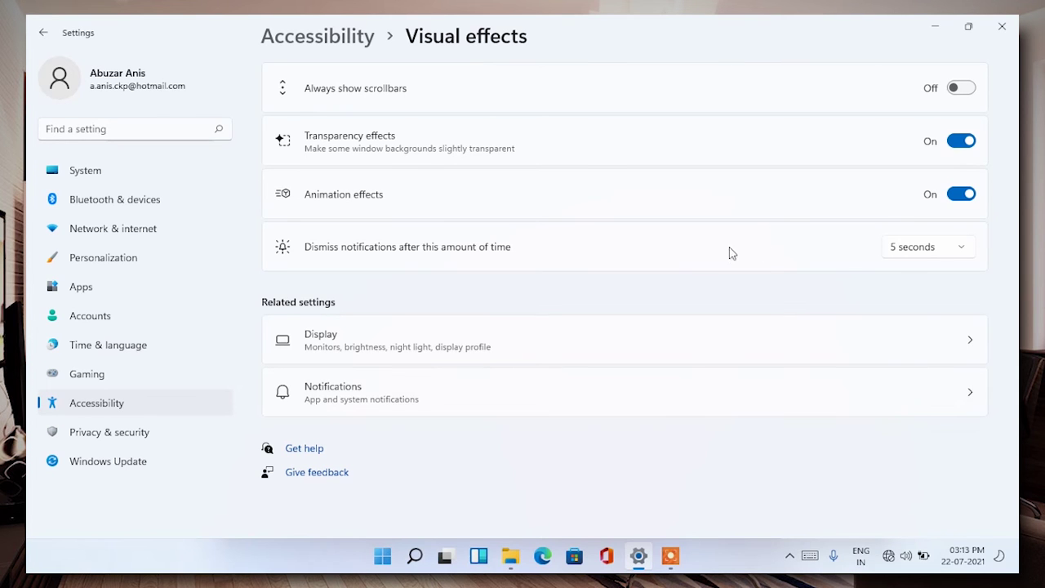
Step: Check the restored effects by browsing drives in File Explorer and toggling the Start menu, and return to Visual effects
mouse_move(510, 555)
click(578, 482)
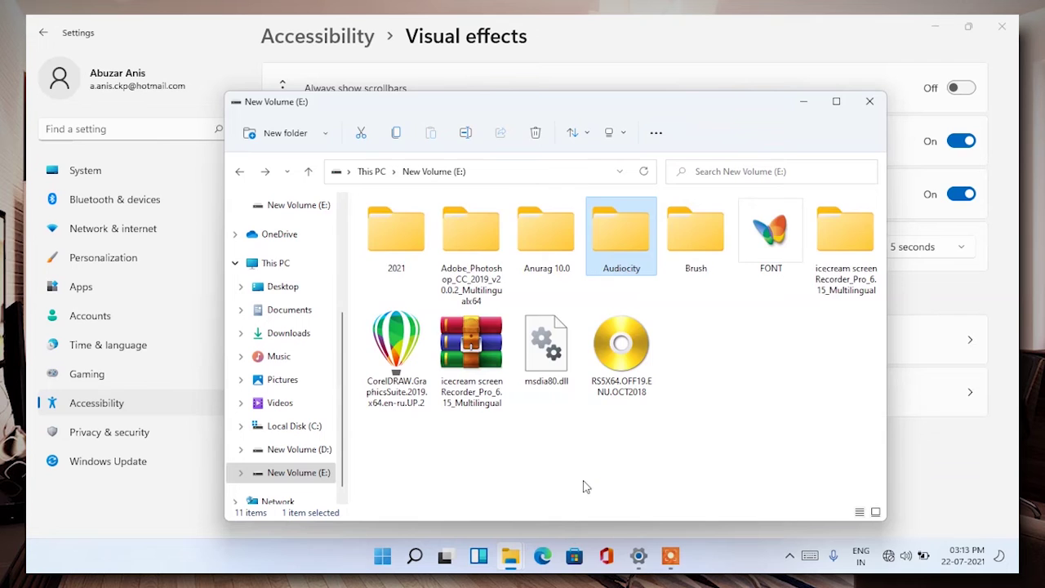
key(alt+Up)
double_click(503, 415)
click(377, 560)
click(377, 560)
click(377, 560)
click(933, 427)
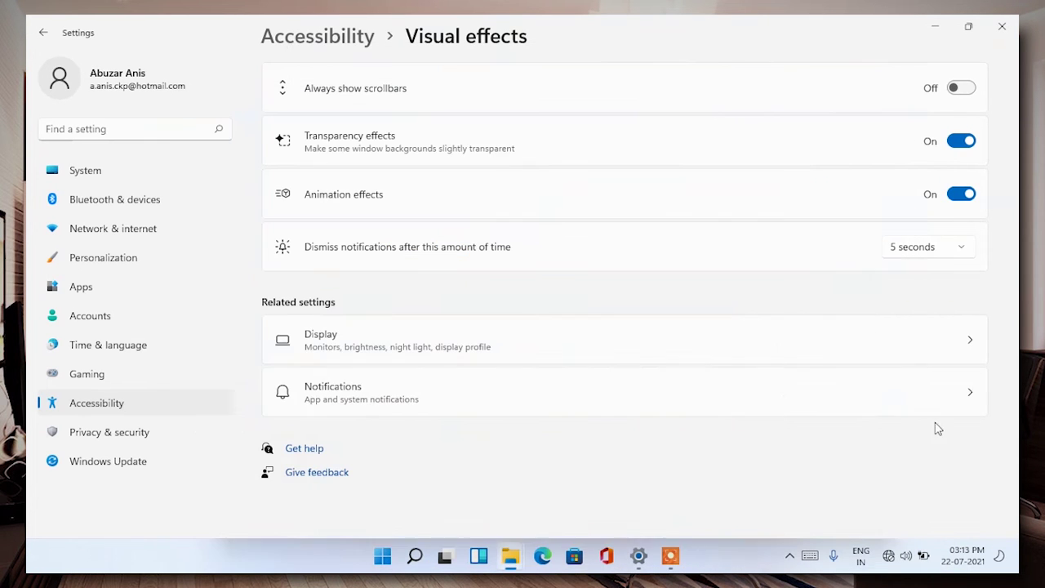
Step: Review the notification dismissal time choices and the related Display settings, and return to the Accessibility page
click(947, 248)
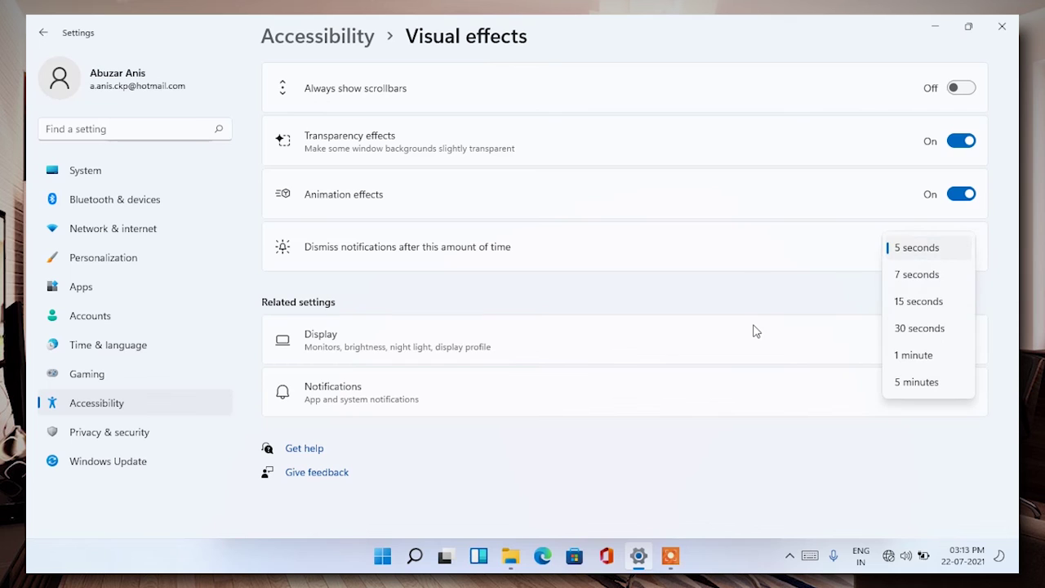
click(696, 311)
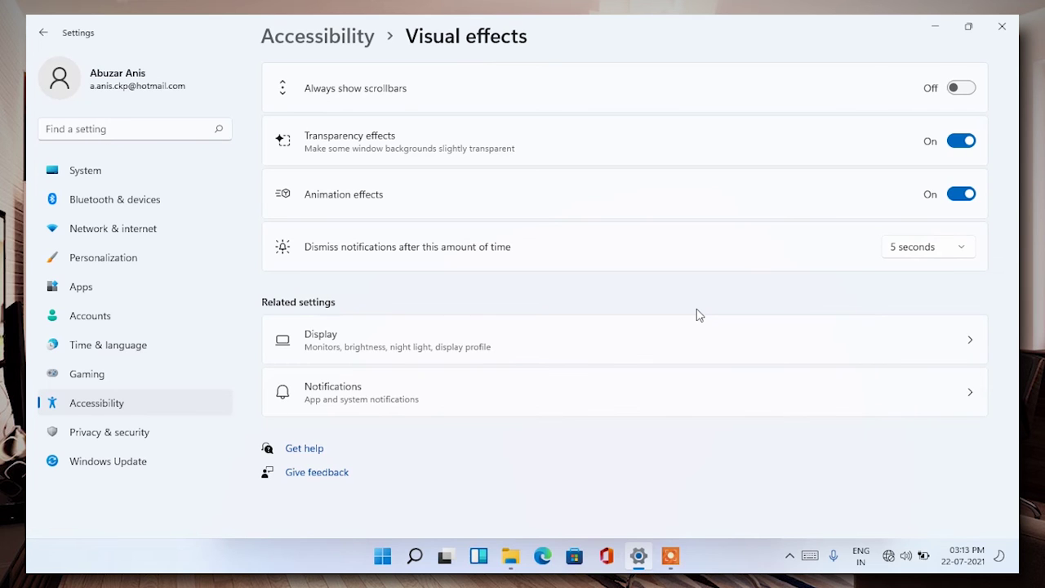
click(371, 347)
key(alt+Left)
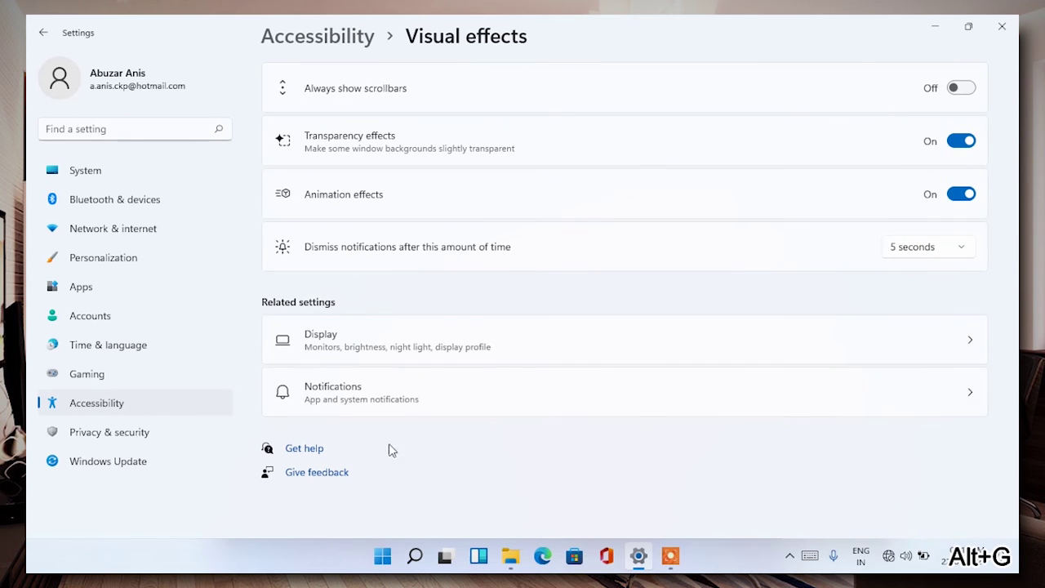
key(alt+Left)
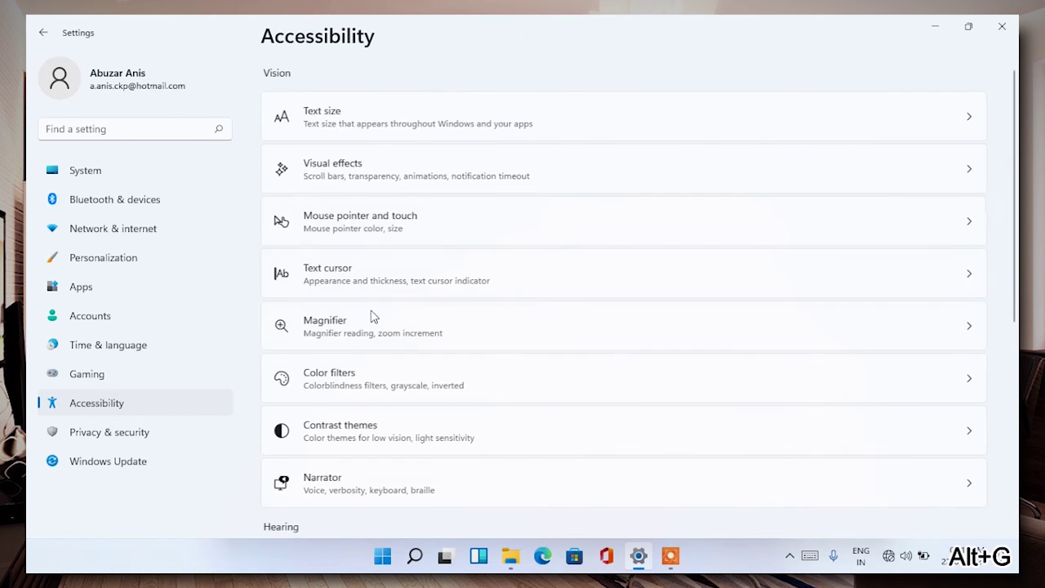
Step: In Mouse pointer and touch, try the black pointer with different sizes, reset the size to 1, and select the inverted style
click(367, 204)
click(393, 184)
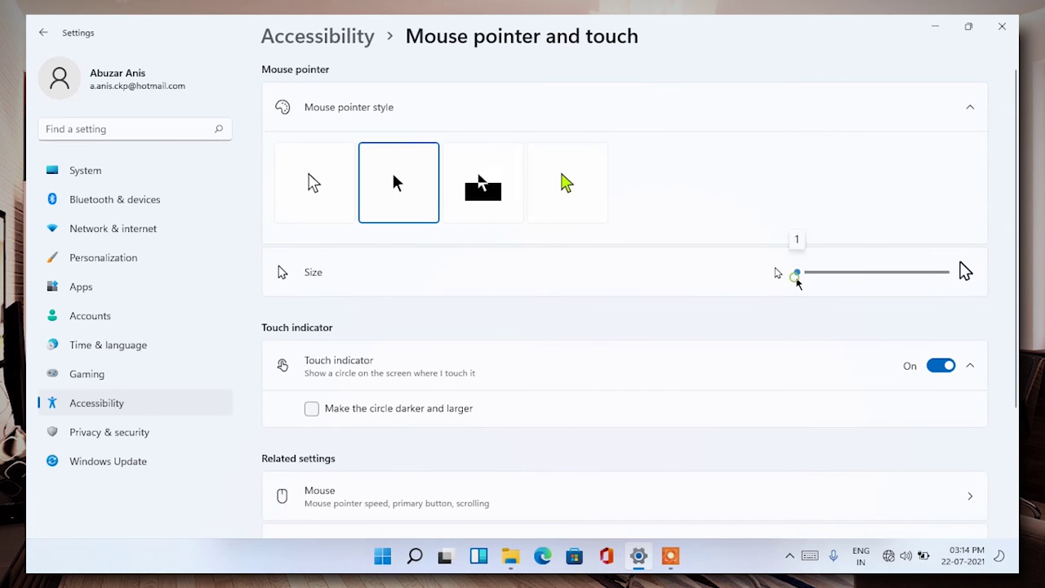
drag(869, 274, 655, 256)
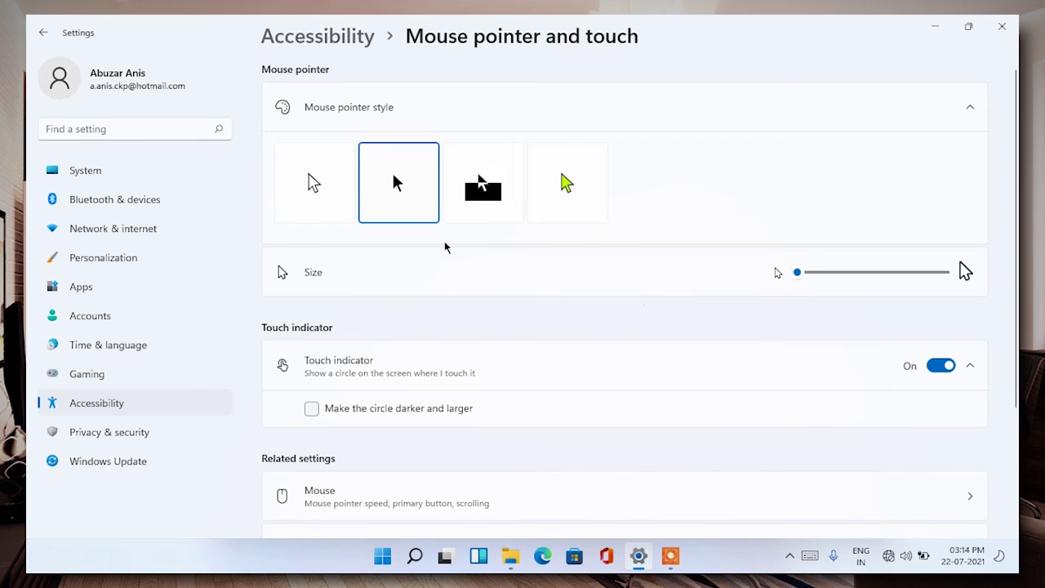
click(494, 204)
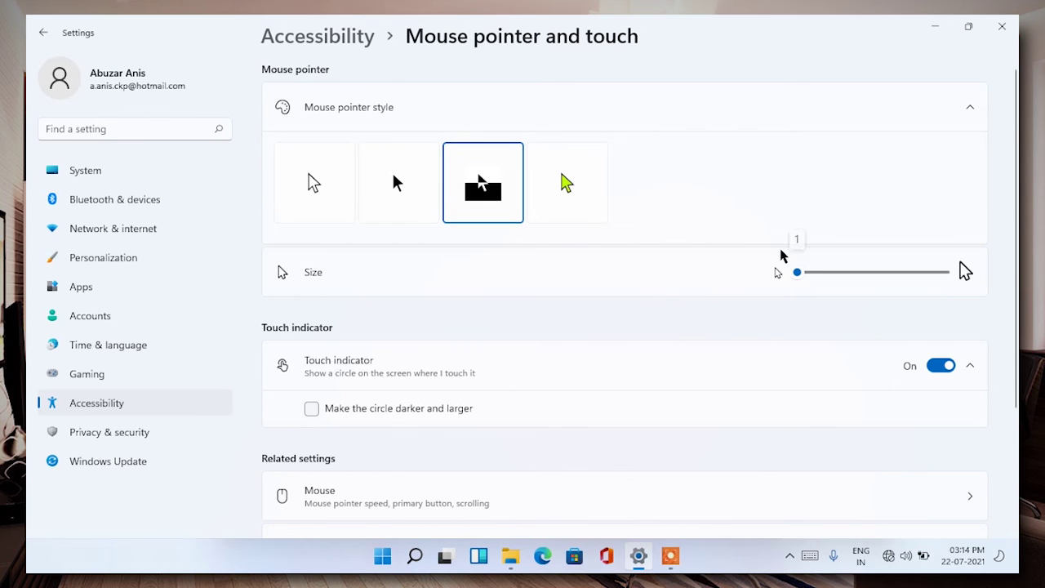
Step: Try the custom lime pointer style at size 1, and restore the default white pointer style
click(569, 186)
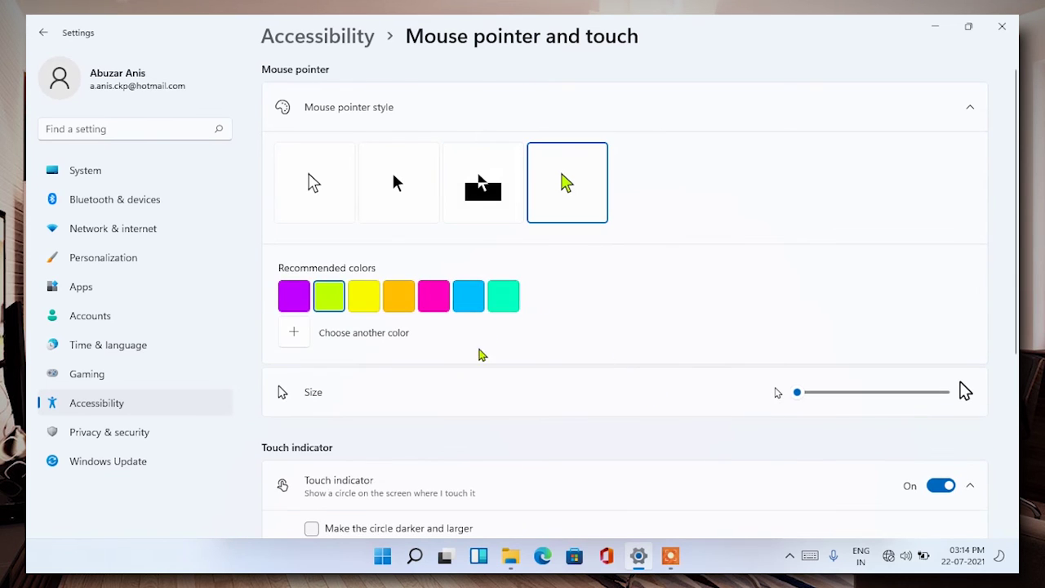
mouse_move(798, 393)
mouse_down()
mouse_move(849, 392)
mouse_move(796, 392)
mouse_up()
scroll(537, 345, down, 2)
scroll(438, 327, down, 4)
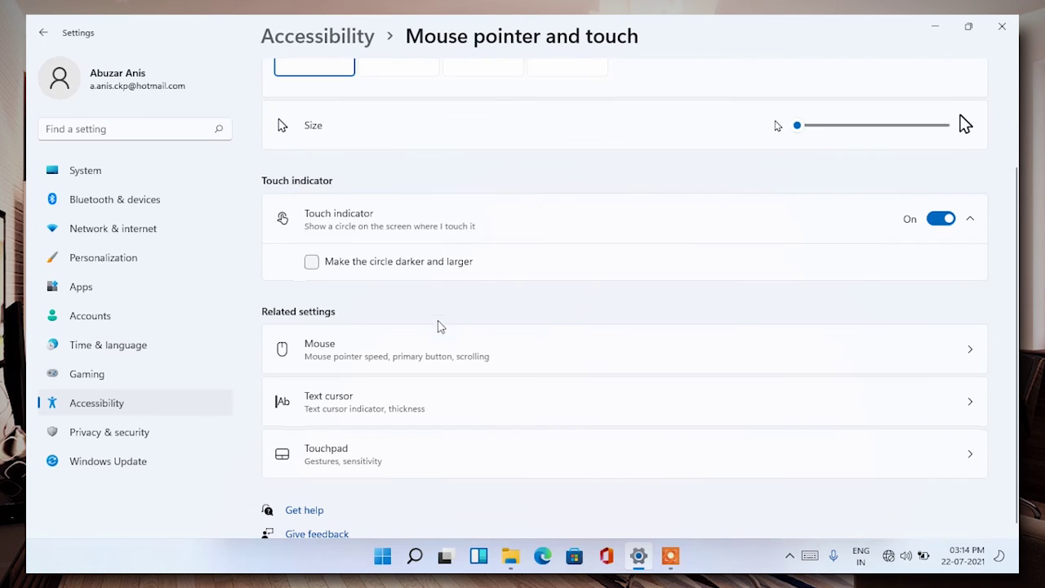
Step: Make the touch indicator circle darker and larger, test the pointer on the desktop, and toggle the Touch indicator setting
click(311, 261)
scroll(376, 221, up, 1)
scroll(361, 273, down, 1)
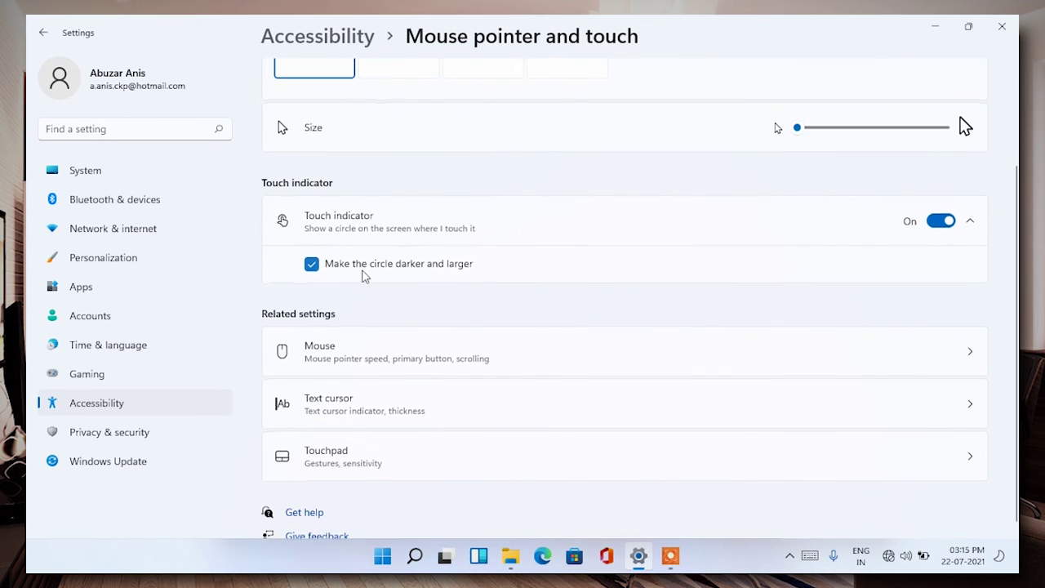
click(930, 30)
right_click(955, 116)
click(760, 193)
click(638, 555)
scroll(489, 384, down, 1)
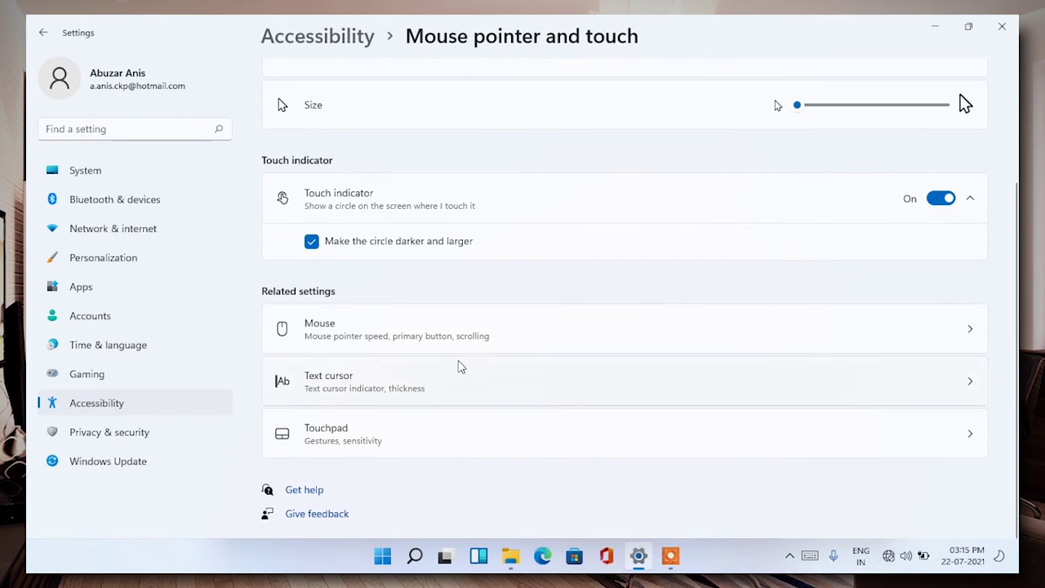
click(935, 203)
Step: In the related Mouse settings, raise the mouse pointer speed to maximum and set the lines to scroll at a time to 7
click(514, 327)
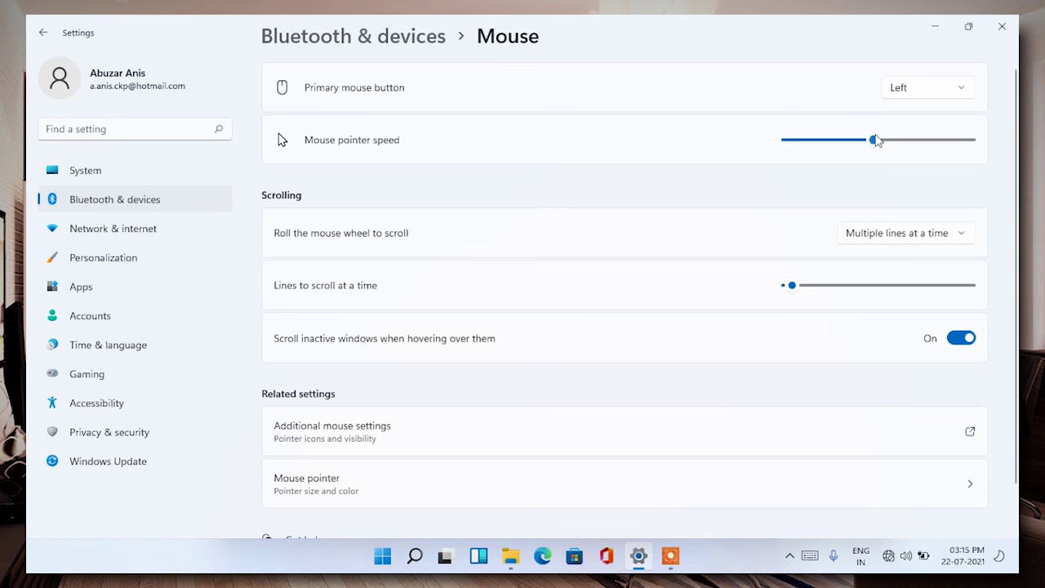
drag(875, 142, 970, 140)
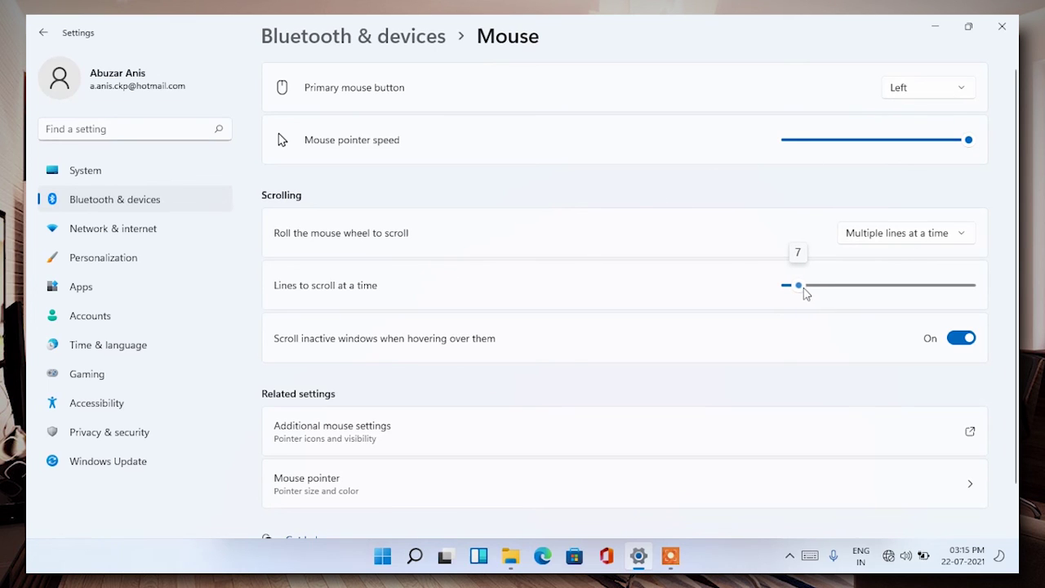
scroll(539, 359, down, 1)
scroll(538, 359, up, 1)
scroll(539, 392, down, 1)
Step: Look at the additional mouse settings and the related Mouse pointer page
click(563, 386)
click(302, 404)
click(343, 434)
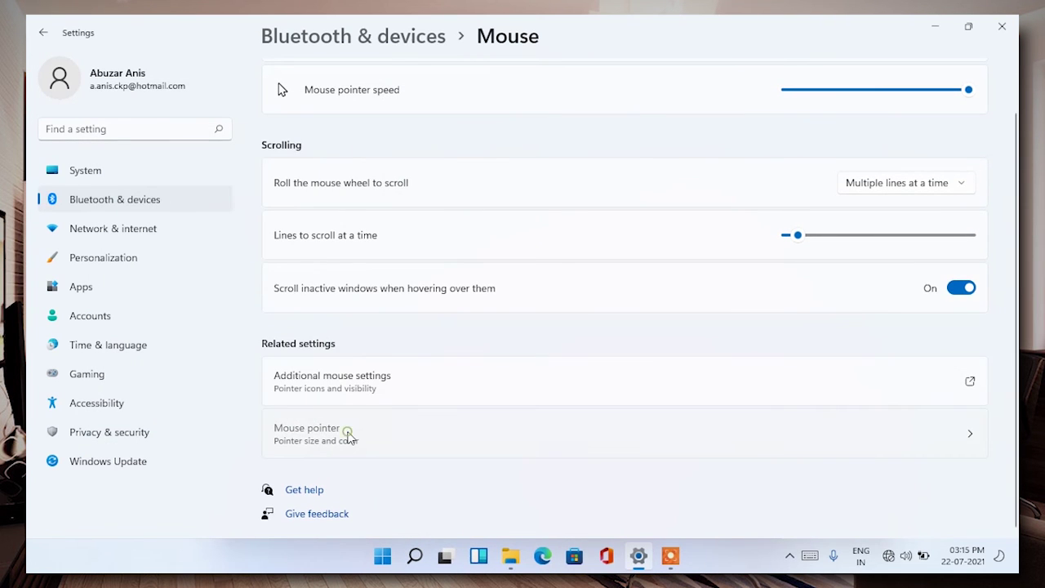
scroll(413, 336, down, 1)
Step: Open the Text cursor settings under Accessibility and examine the indicator size, recommended colors and cursor thickness controls
click(106, 414)
scroll(420, 343, down, 1)
click(427, 270)
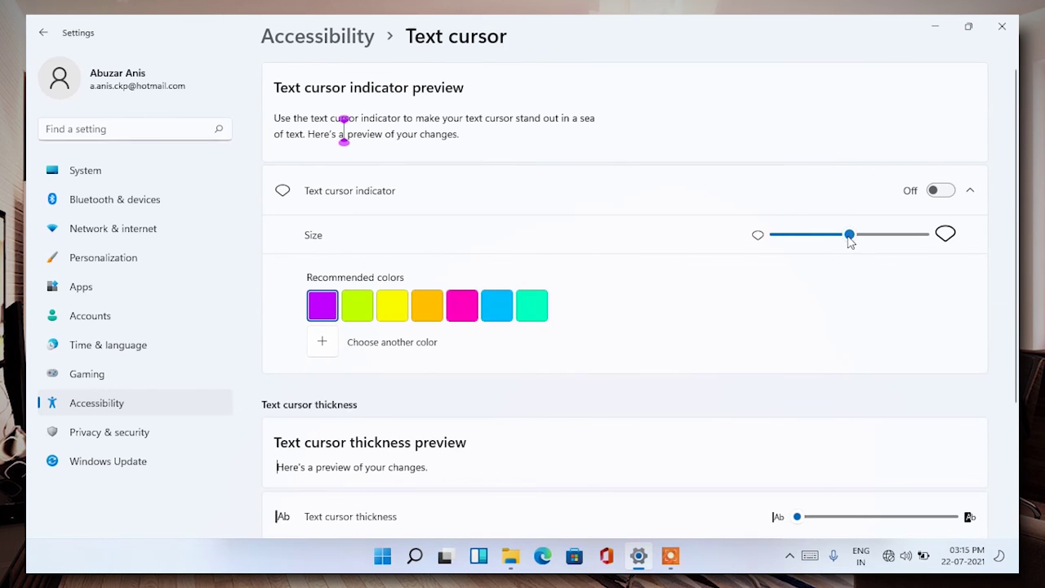
mouse_move(850, 237)
mouse_down()
mouse_move(928, 235)
mouse_move(845, 240)
mouse_up()
scroll(546, 324, down, 4)
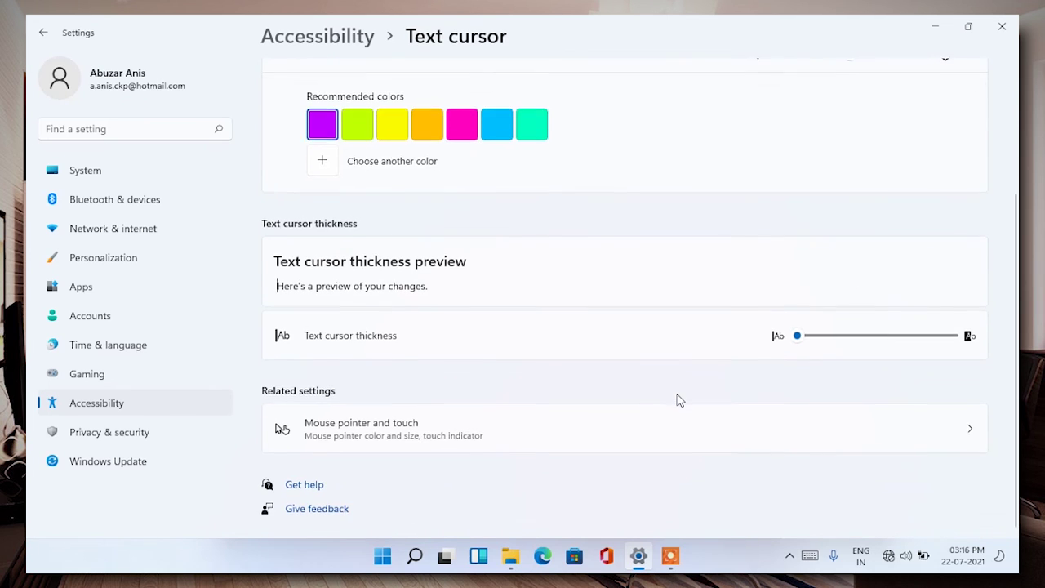
drag(798, 343, 660, 389)
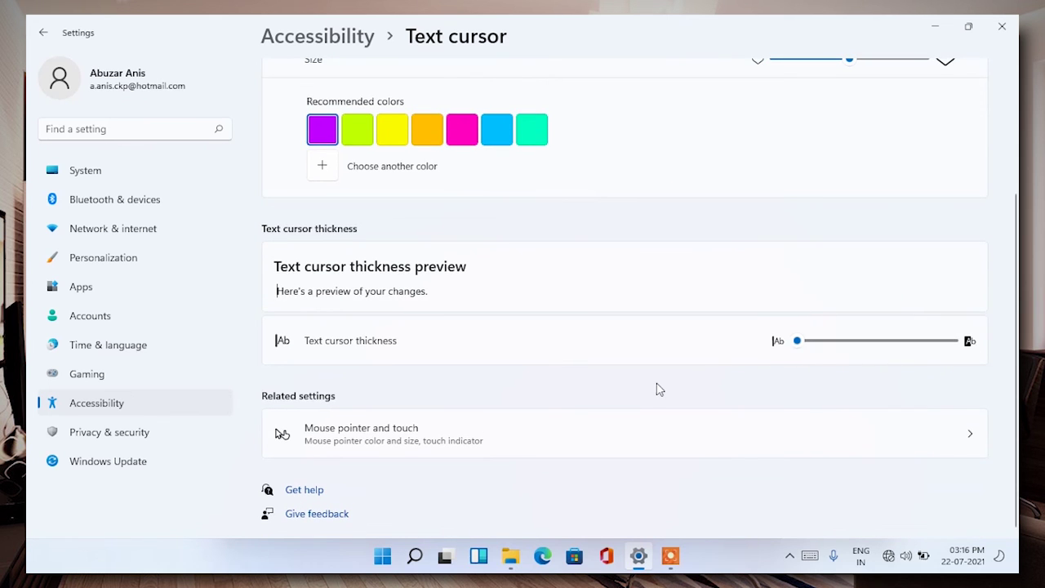
Step: Visit the related Mouse pointer and touch settings and return to the Text cursor page
click(760, 447)
key(alt+Left)
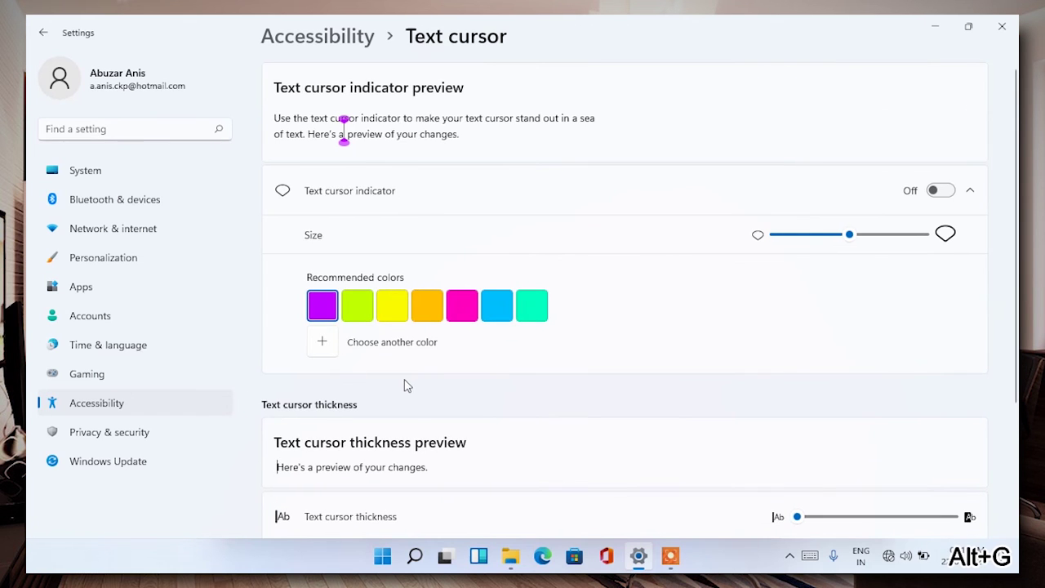
scroll(428, 245, down, 3)
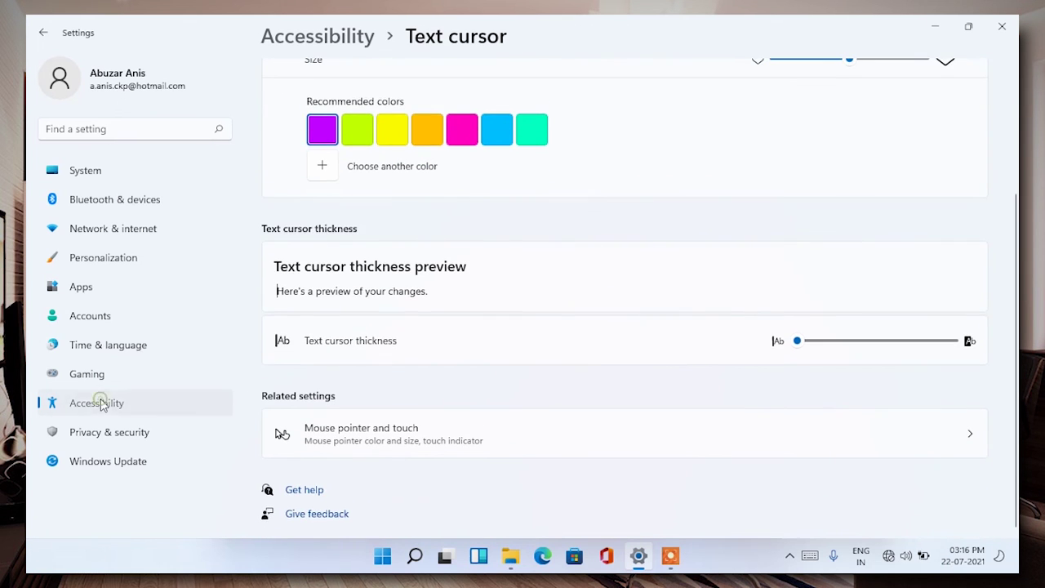
Step: Turn on Magnifier from its Accessibility page and view its reading speed and voice options
click(99, 401)
click(347, 316)
click(943, 95)
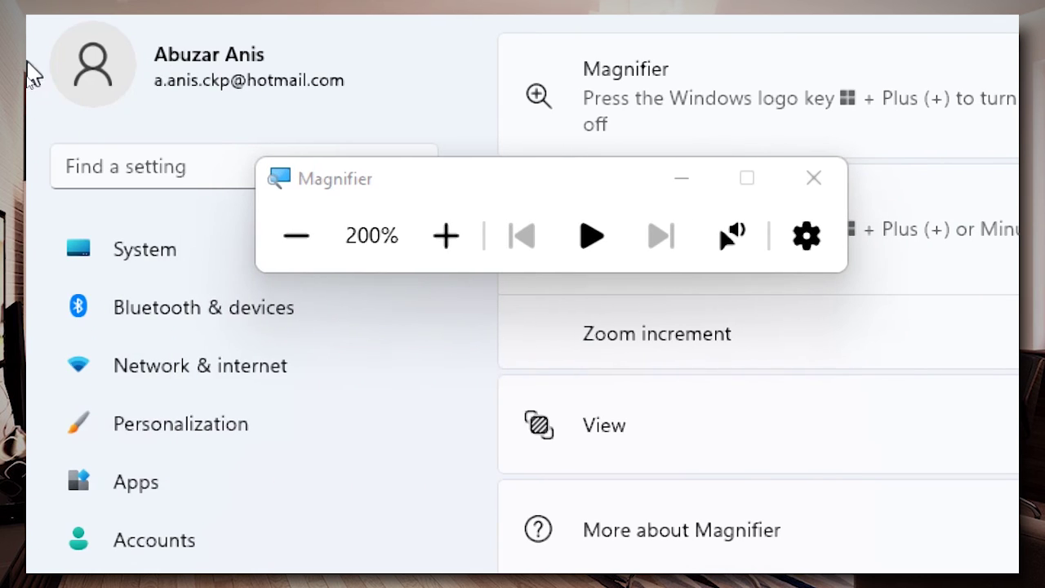
click(799, 240)
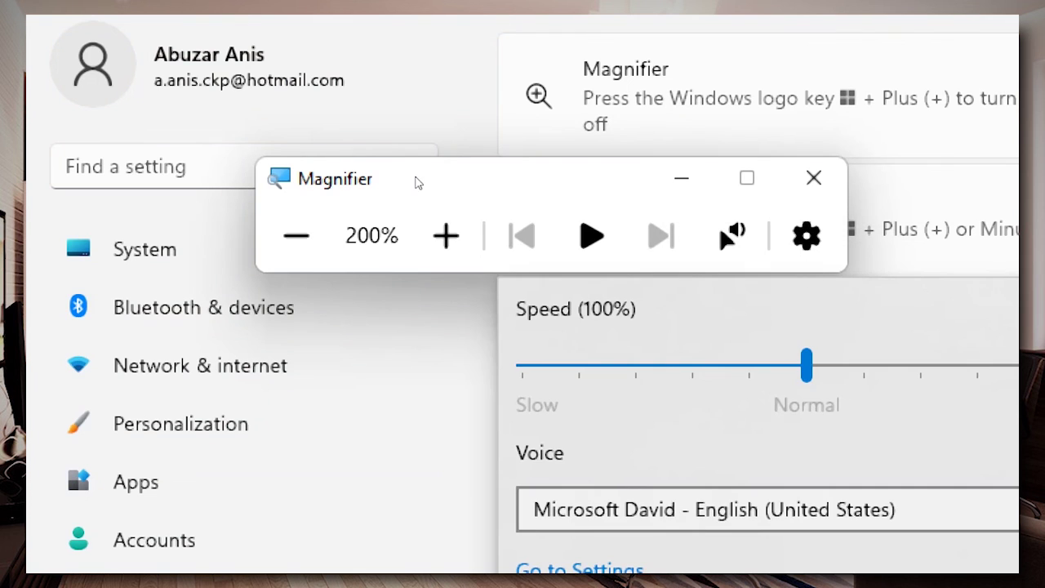
Step: Reduce the Magnifier zoom level to 100% and close Magnifier
click(297, 235)
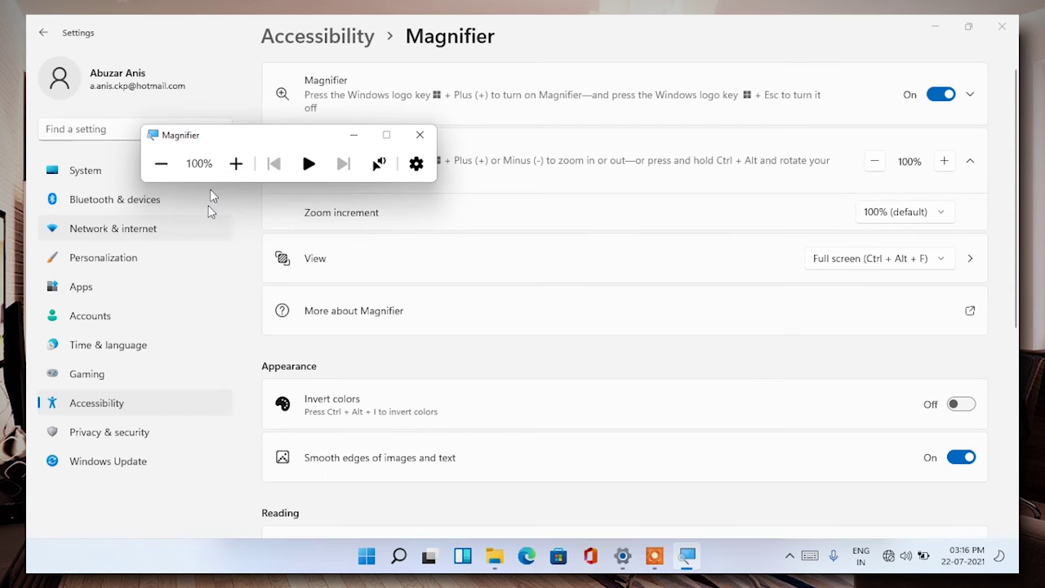
click(713, 105)
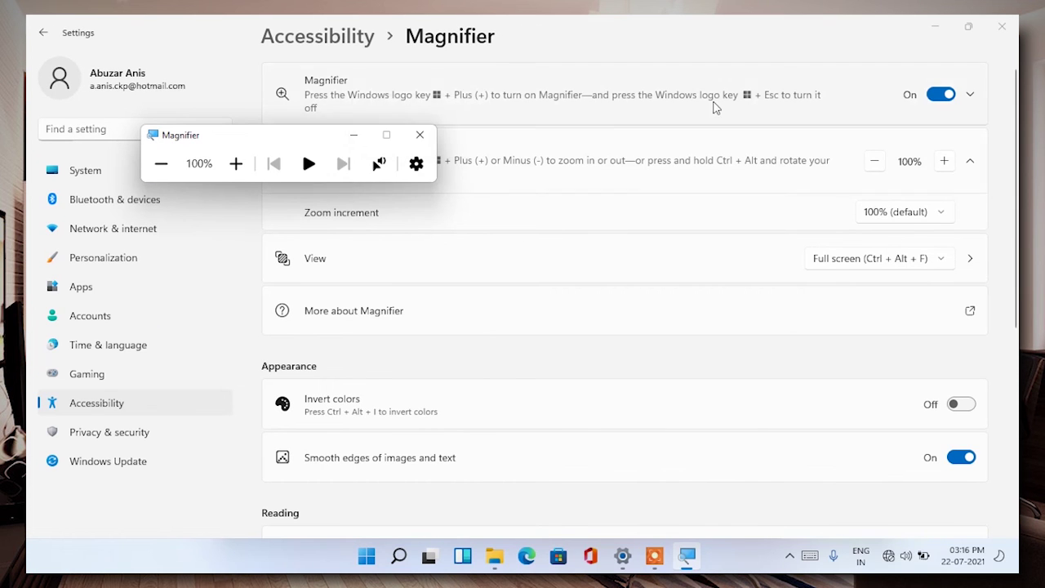
click(420, 137)
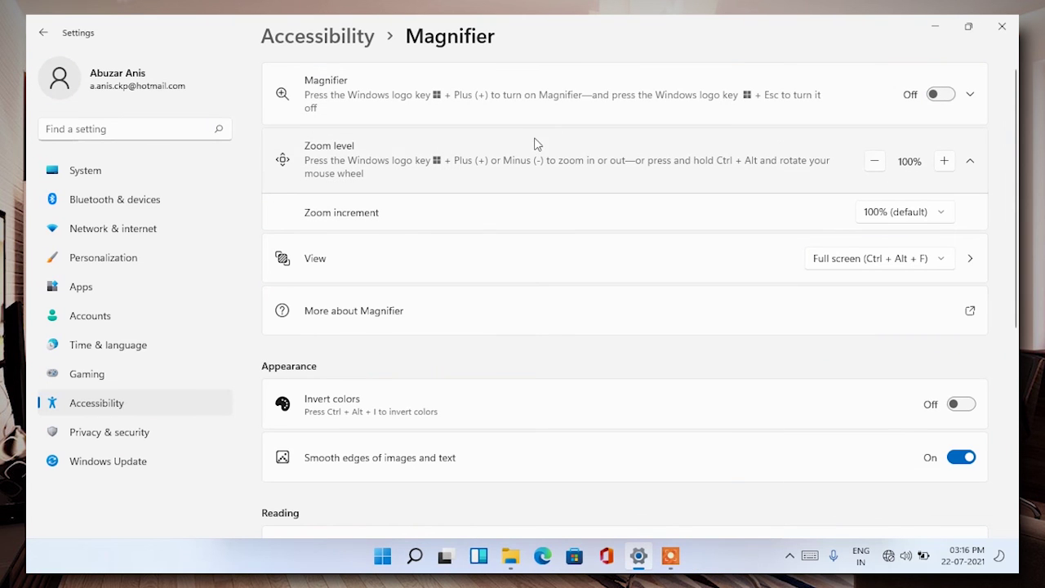
Step: Check the Magnifier view choices, start Magnifier in Lens view, zoom it to 200%, and close it
click(866, 262)
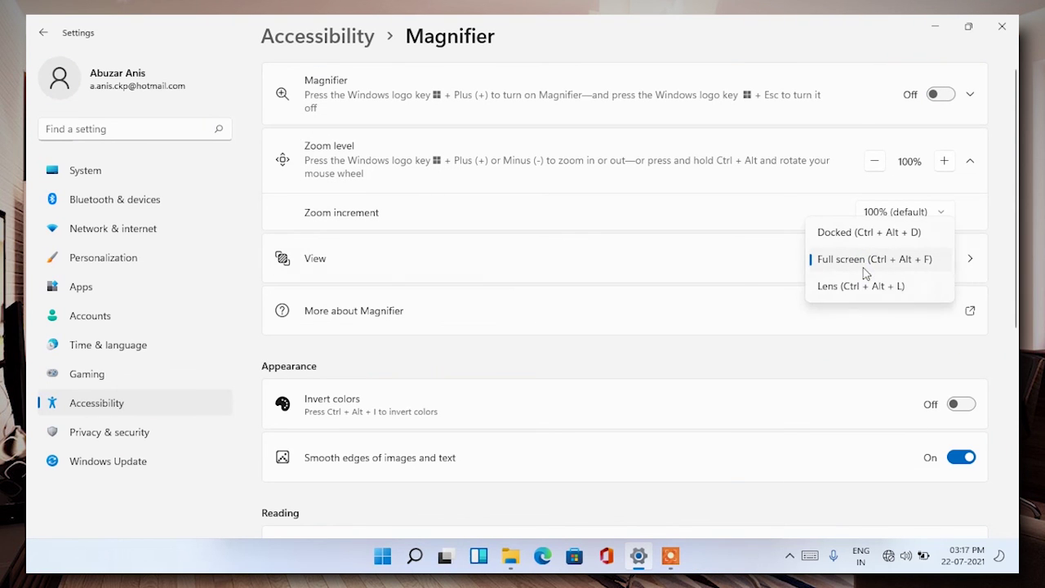
click(770, 262)
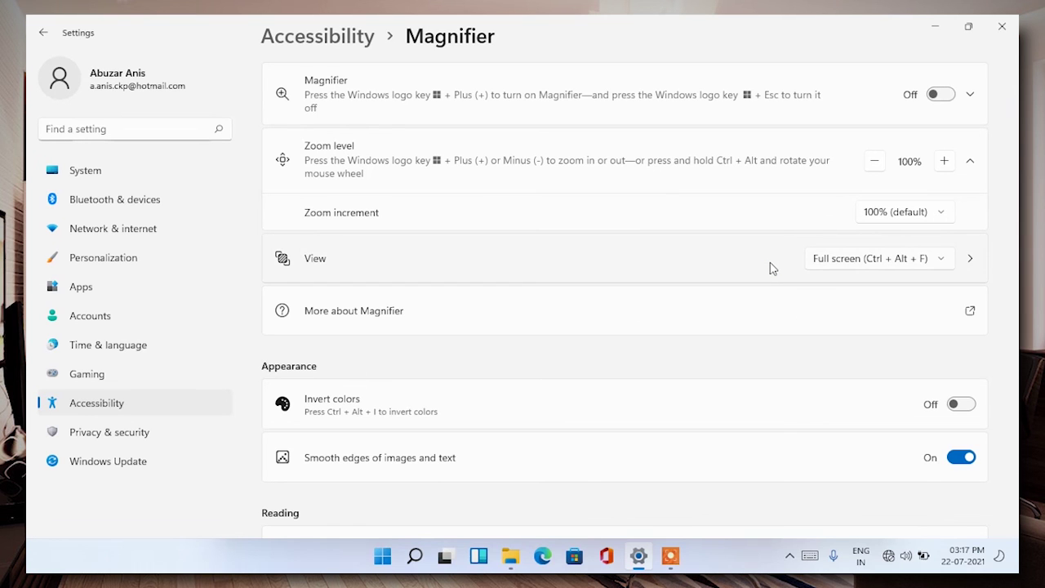
key(super+plus)
key(ctrl+alt+l)
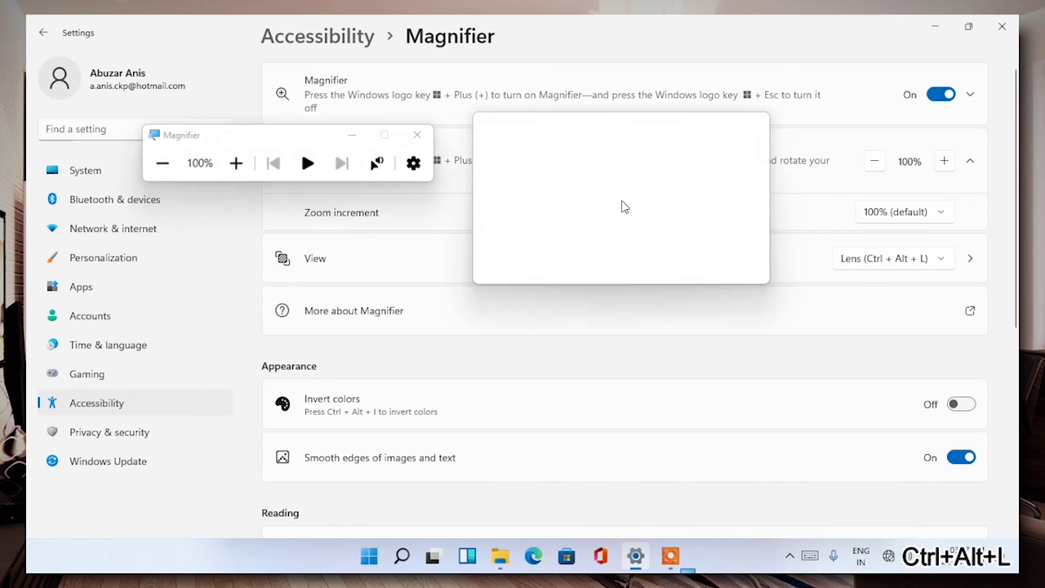
click(236, 163)
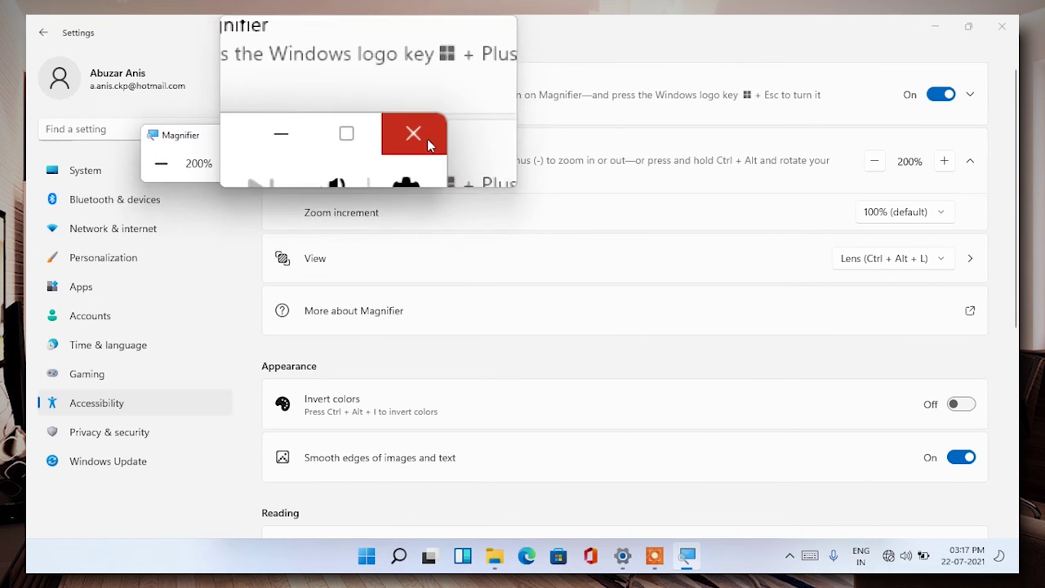
click(425, 134)
Step: Set the Magnifier view back to Full screen and review the reading shortcut and related settings
click(878, 258)
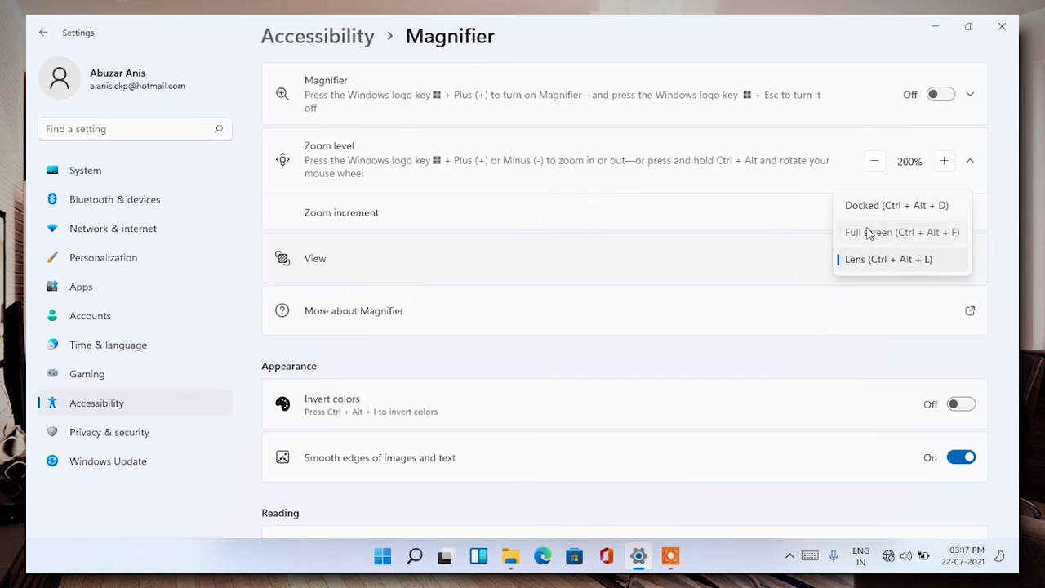
click(870, 234)
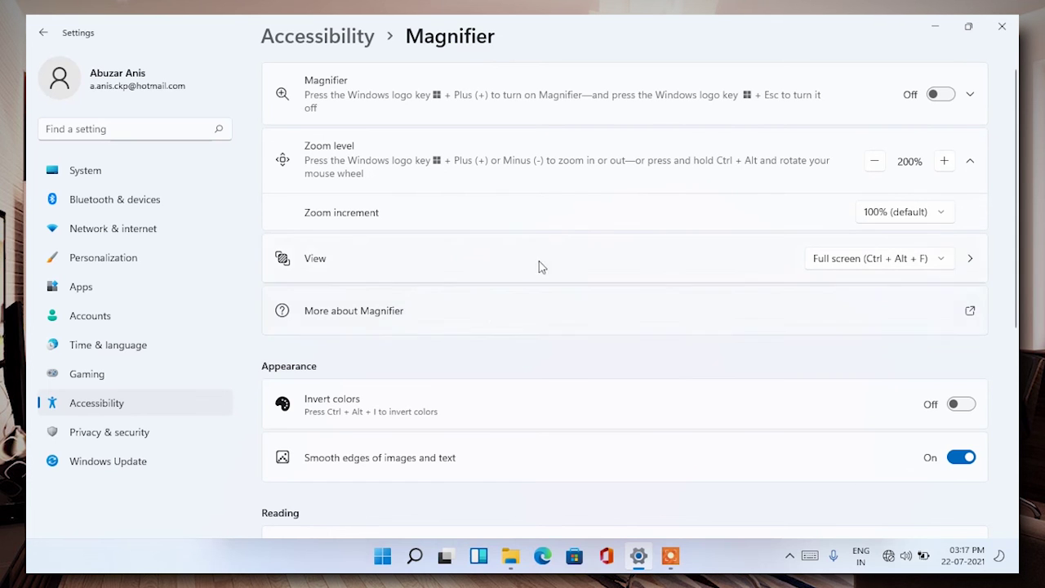
click(500, 325)
scroll(522, 349, down, 5)
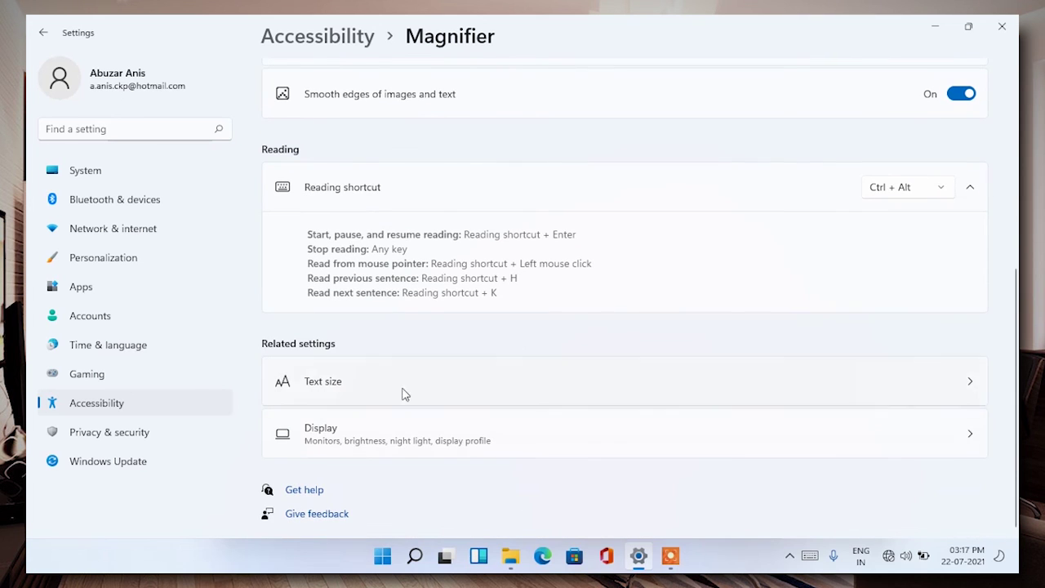
Step: Open the Privacy & security settings and browse the security, Windows permissions and app permissions entries
click(130, 432)
scroll(393, 468, down, 10)
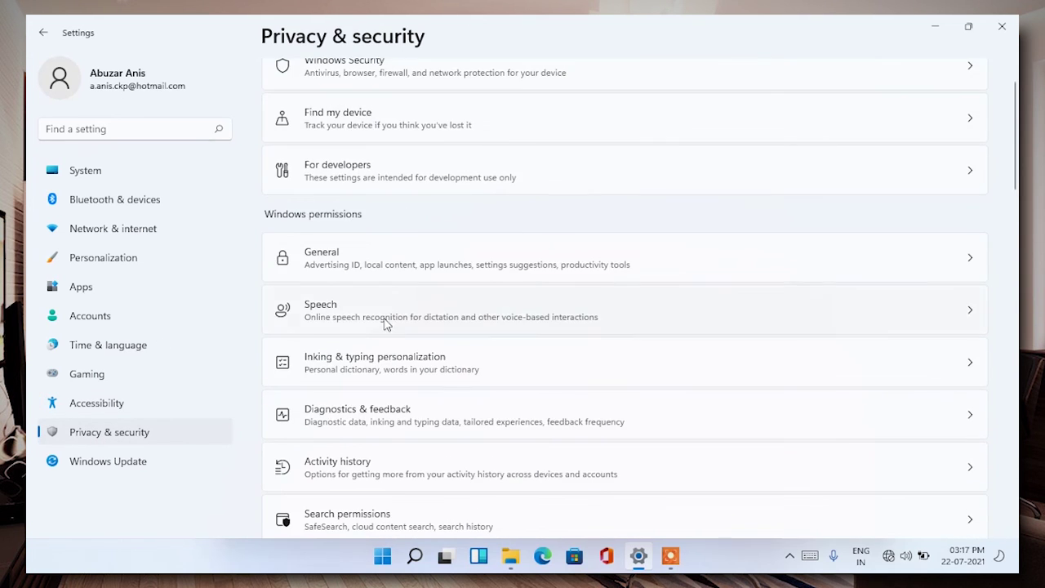
scroll(394, 468, down, 8)
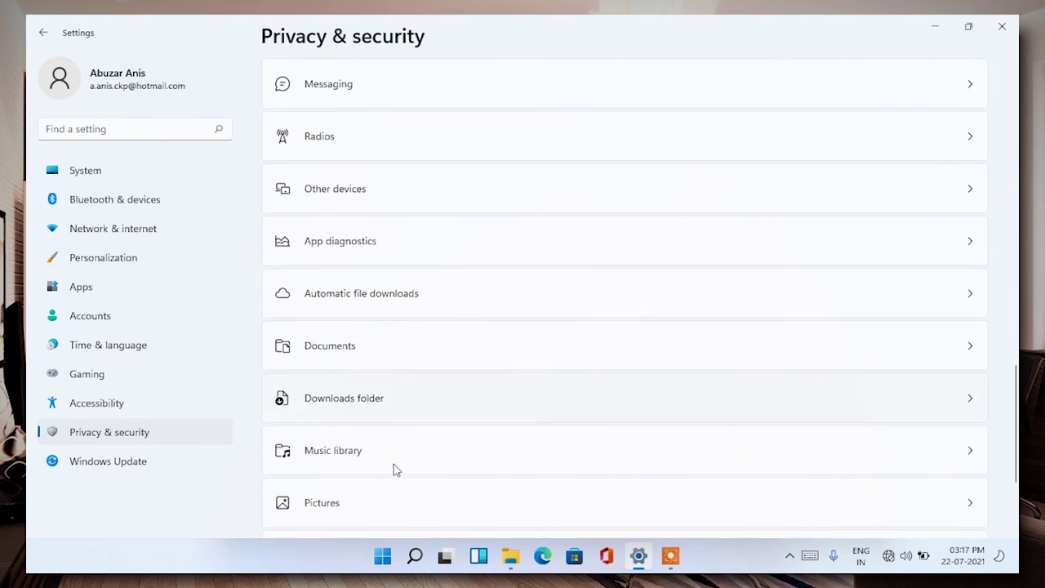
Step: Open the Windows Update page and return to the Privacy & security settings
click(83, 465)
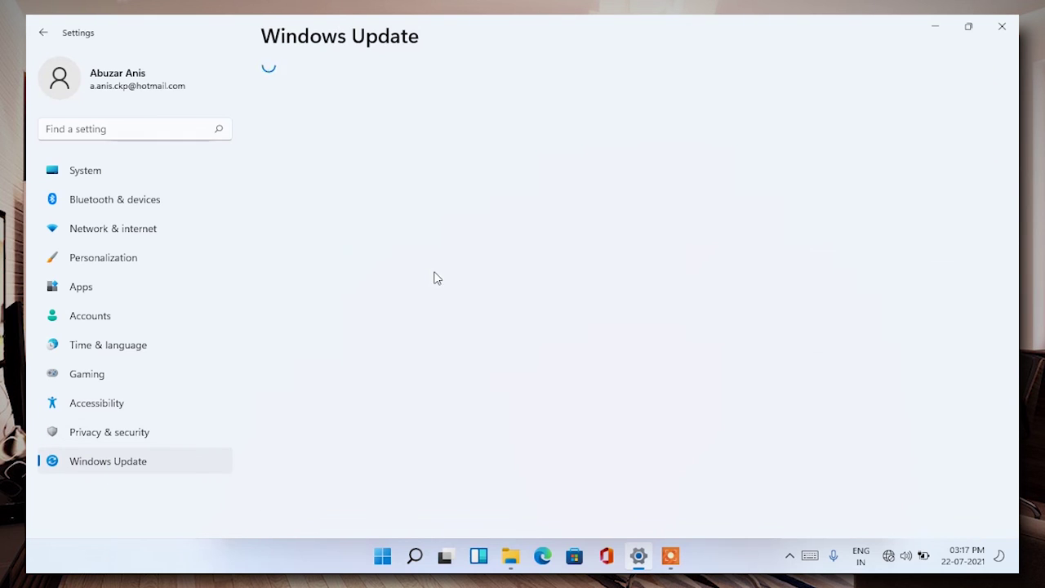
key(alt+Left)
key(alt+Left)
key(alt+Left)
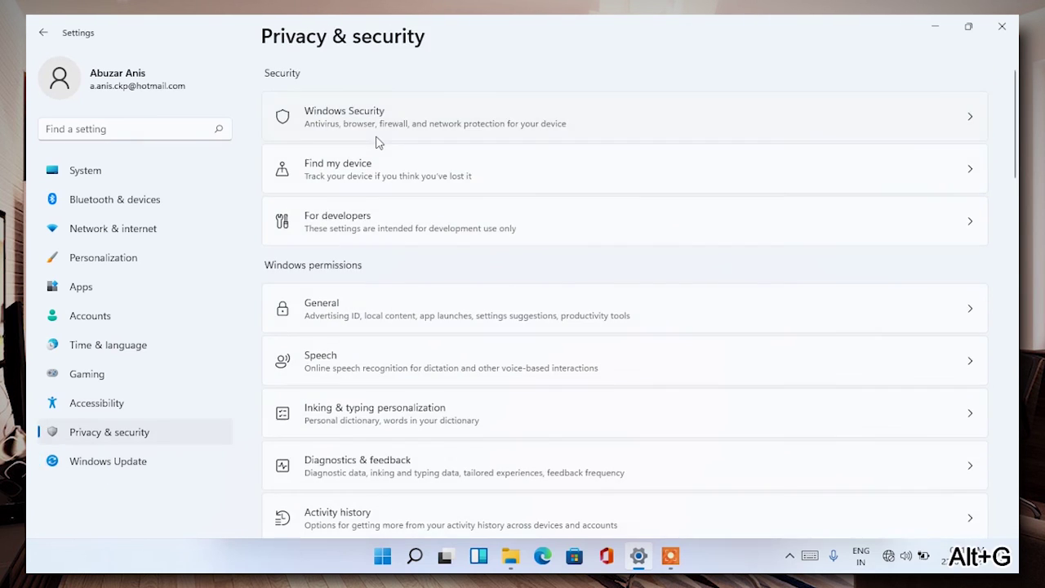